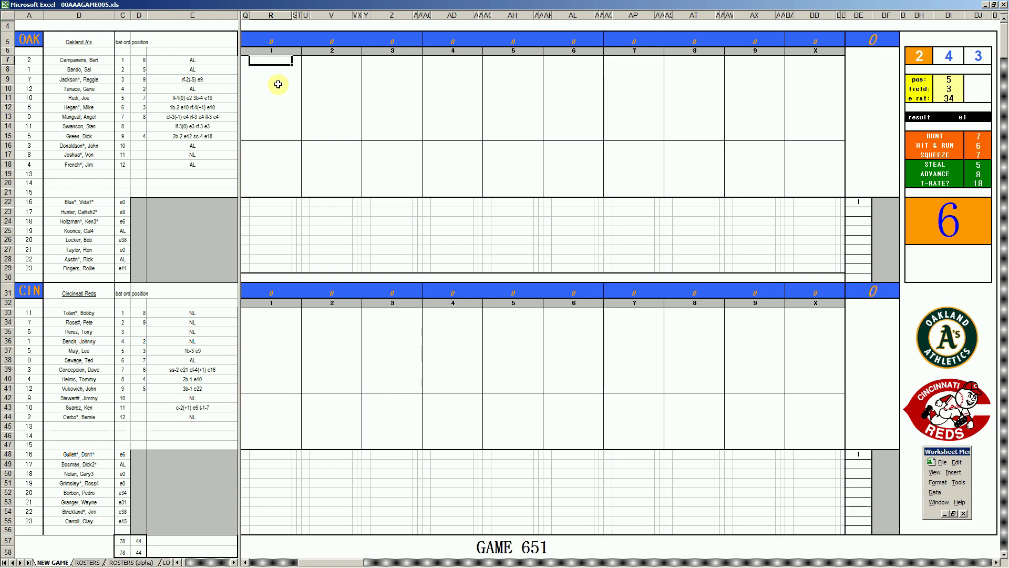
- Record the A's leadoff batter's 1 and an e2 on the inning-1 error line
{"action": "type", "text": "1"}
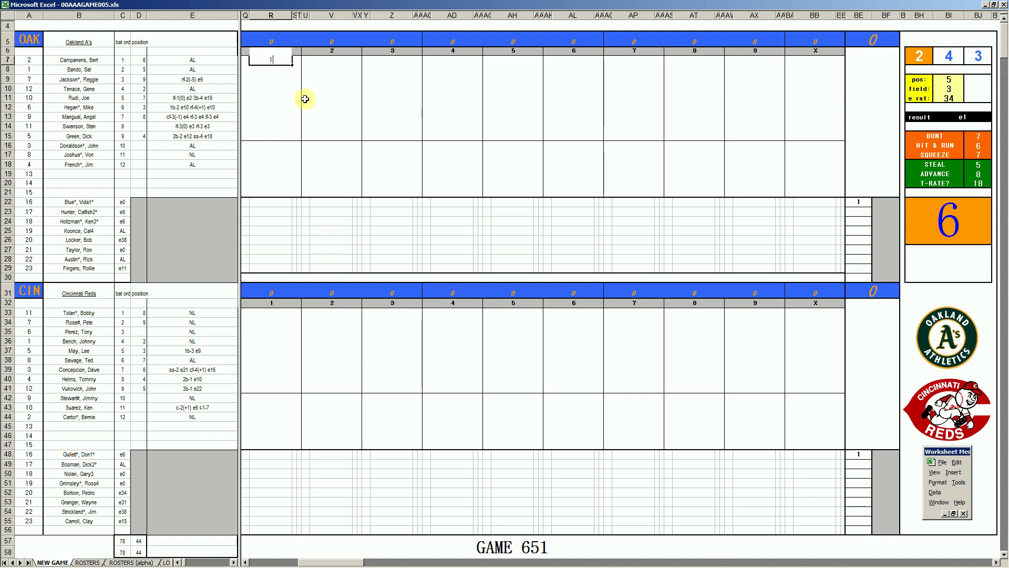
{"action": "key", "text": "Return"}
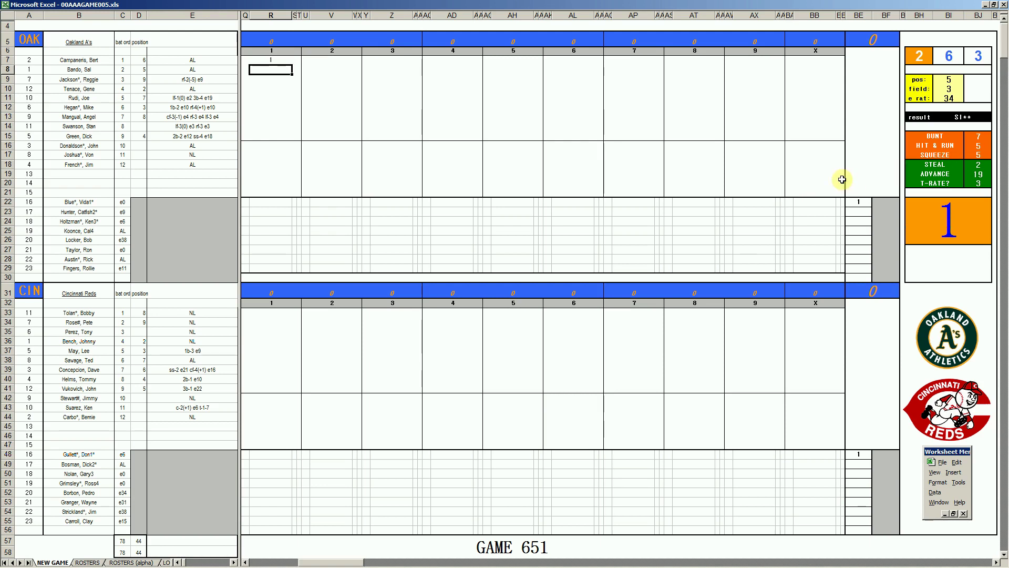
{"action": "key", "text": "Up"}
{"action": "key", "text": "Right"}
{"action": "key", "text": "Right"}
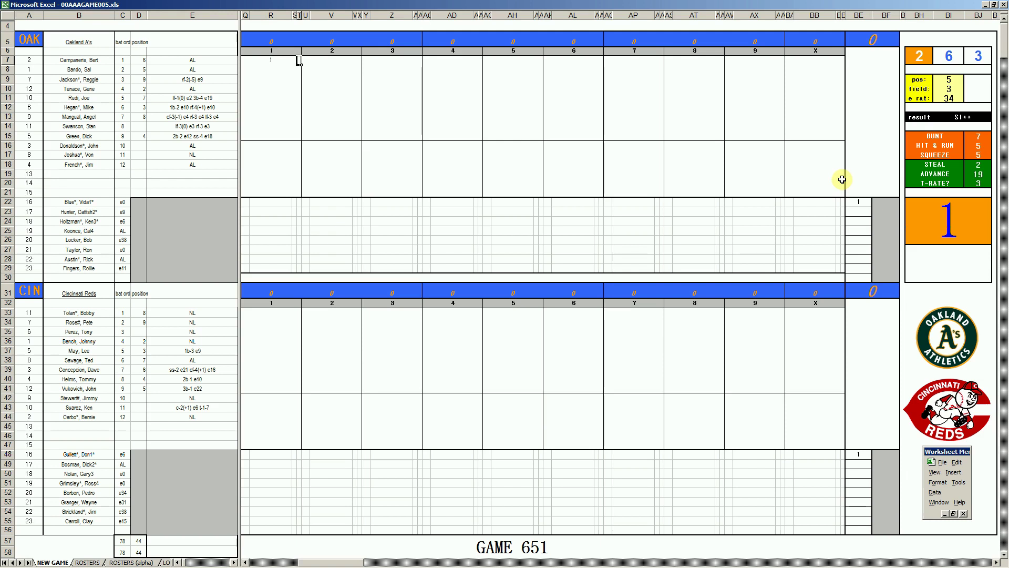
{"action": "key", "text": "Left"}
{"action": "key", "text": "Left"}
{"action": "key", "text": "Down"}
{"action": "key", "text": "Down"}
{"action": "key", "text": "Down"}
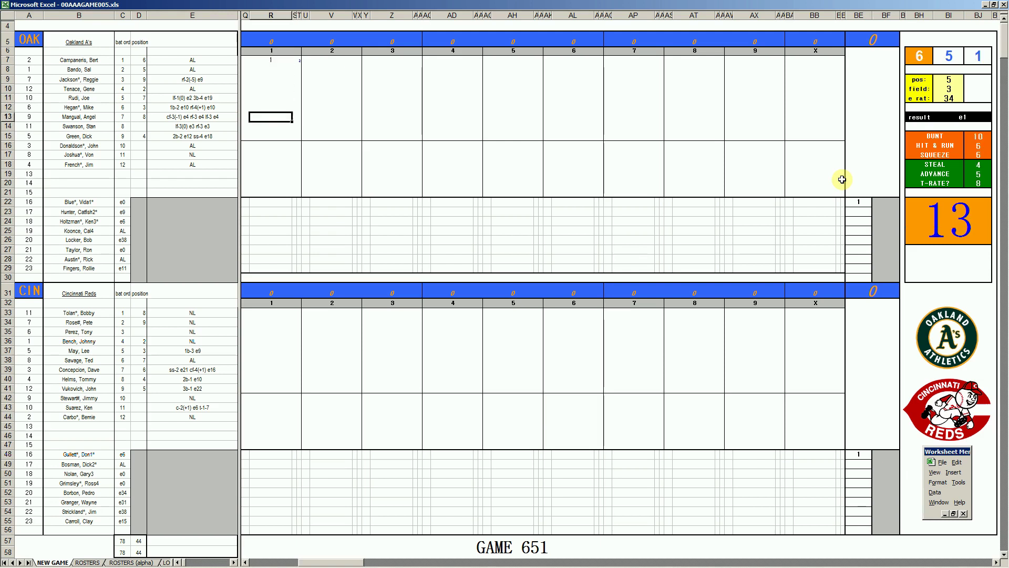
{"action": "key", "text": "Down"}
{"action": "key", "text": "Down"}
{"action": "key", "text": "Down"}
{"action": "key", "text": "Down"}
{"action": "key", "text": "Down"}
{"action": "key", "text": "Down"}
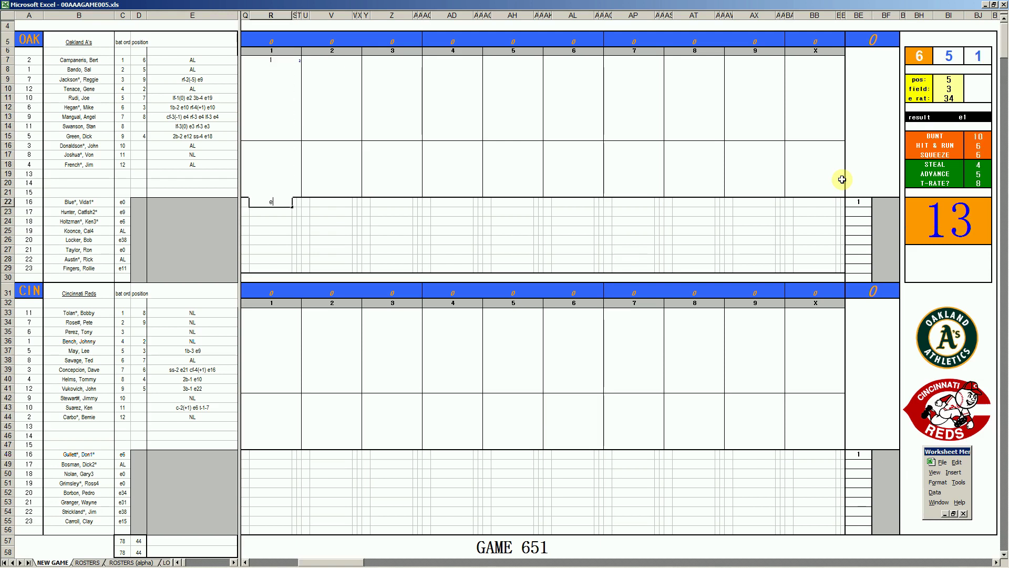
{"action": "type", "text": "e2"}
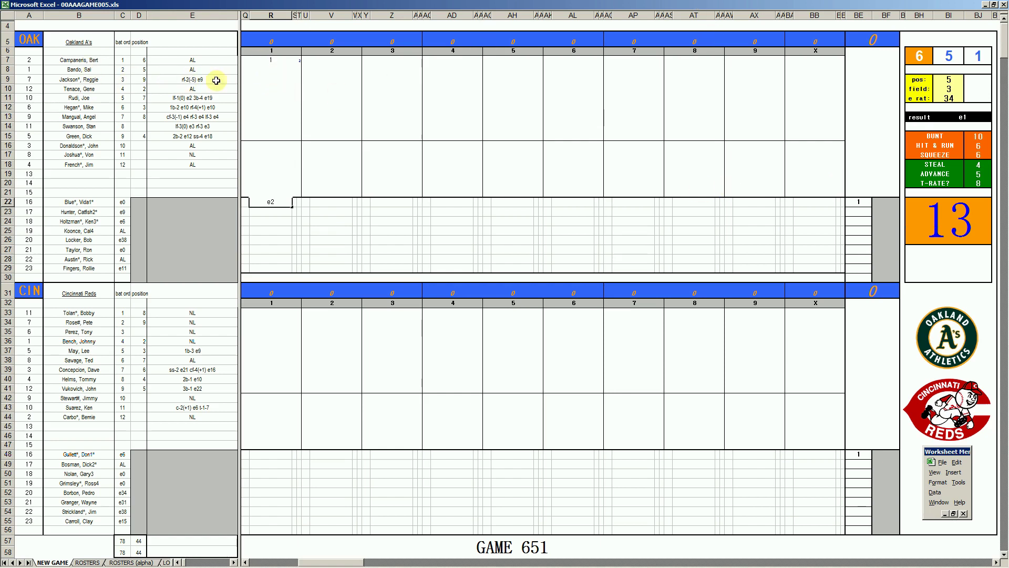
{"action": "left_click", "coordinate": [275, 70]}
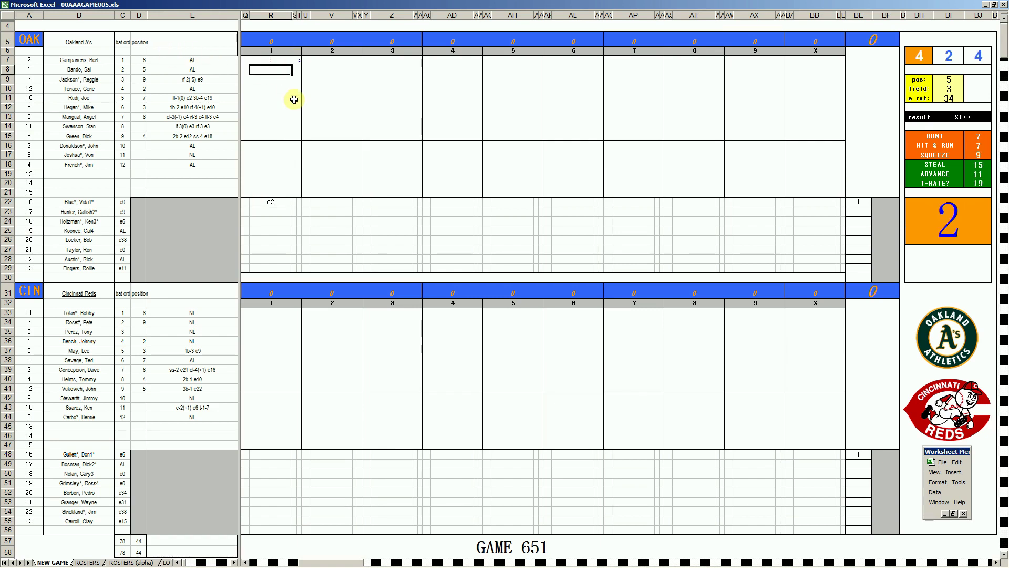
- Enter 9, #43, 1 and k for the A's second through fifth batters in inning 1
{"action": "type", "text": "9"}
{"action": "key", "text": "Return"}
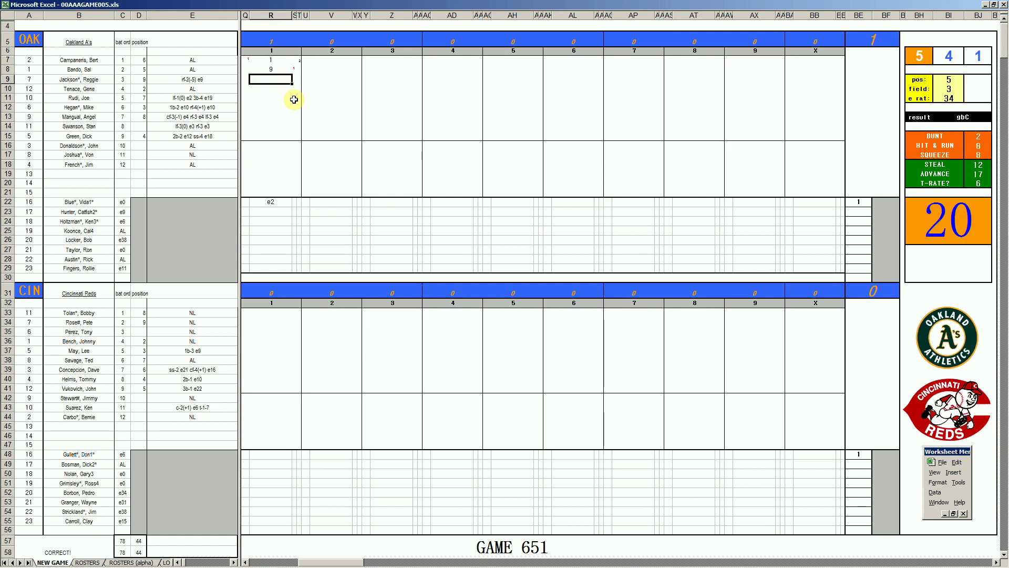
{"action": "type", "text": "#43"}
{"action": "key", "text": "Return"}
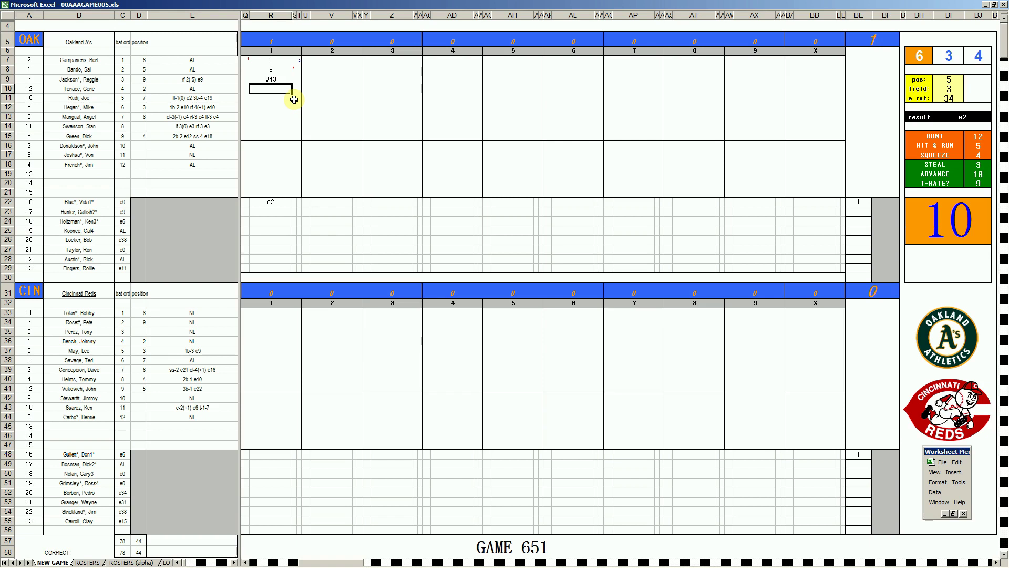
{"action": "type", "text": "1"}
{"action": "key", "text": "Return"}
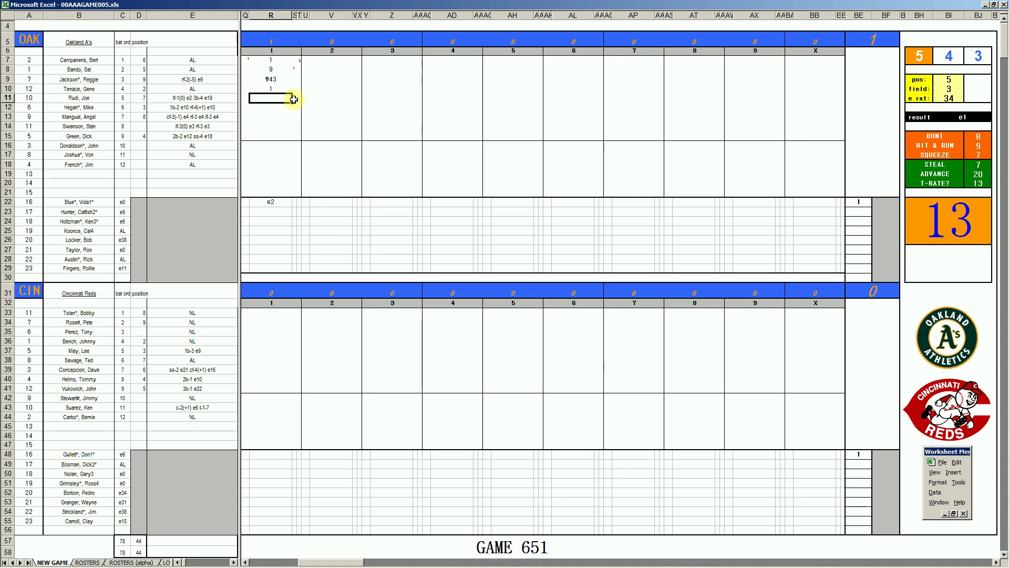
{"action": "type", "text": "k"}
- Enter k, #63, 1, 8 and #43 for the Reds' first five batters in inning 1
{"action": "left_click", "coordinate": [267, 313]}
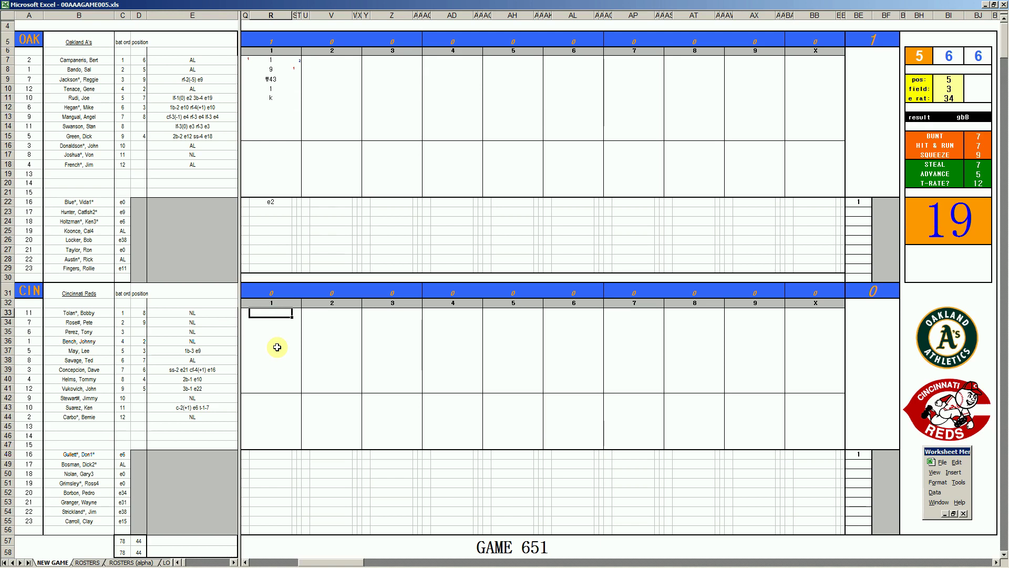
{"action": "type", "text": "k"}
{"action": "key", "text": "Return"}
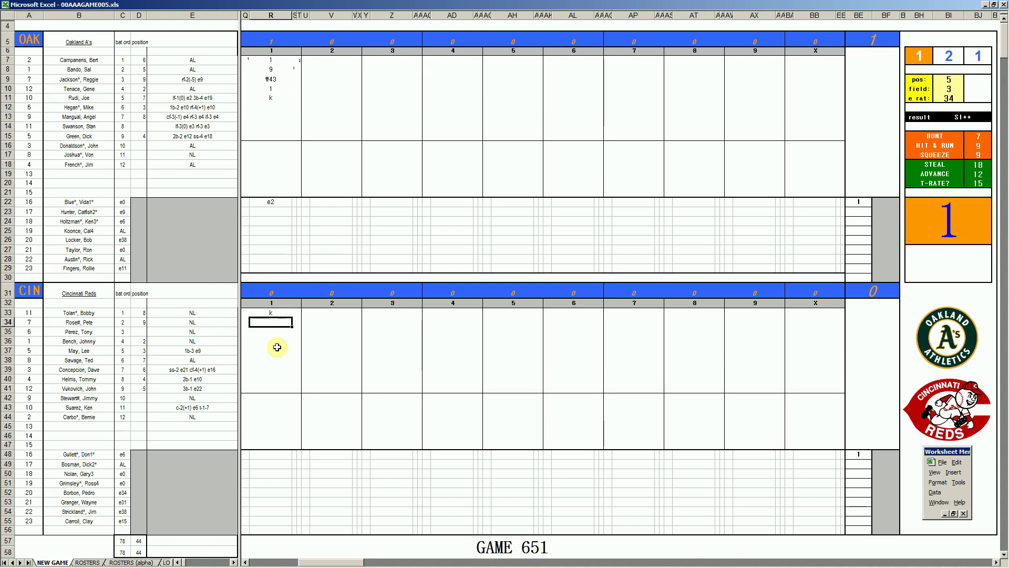
{"action": "type", "text": "#63"}
{"action": "key", "text": "Return"}
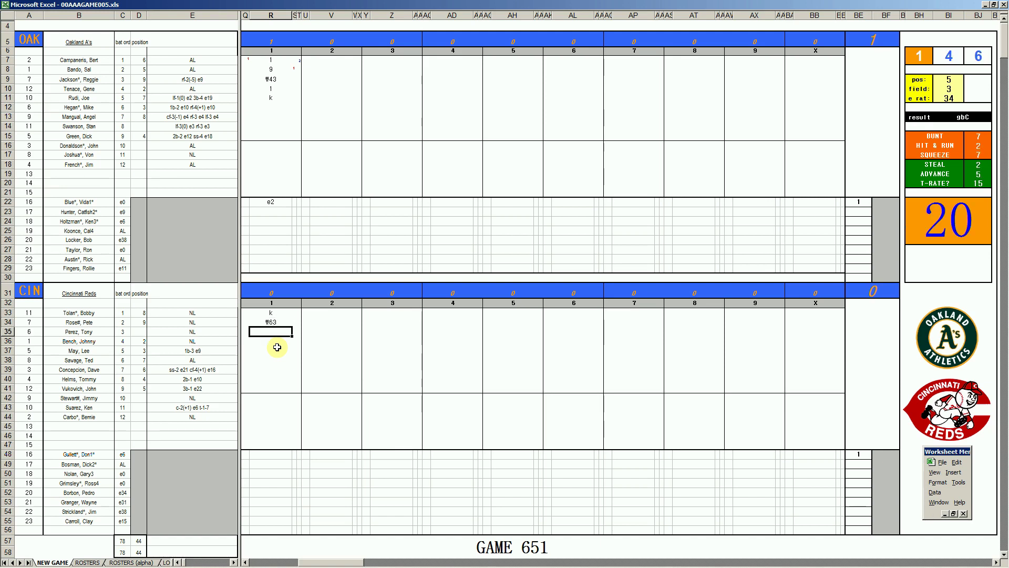
{"action": "type", "text": "1"}
{"action": "key", "text": "Return"}
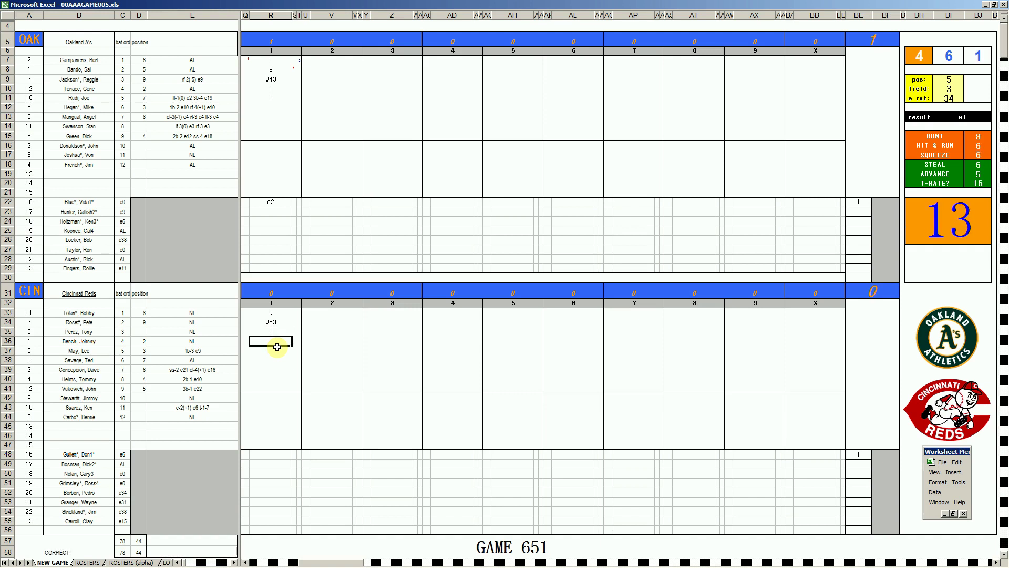
{"action": "type", "text": "8"}
{"action": "key", "text": "Return"}
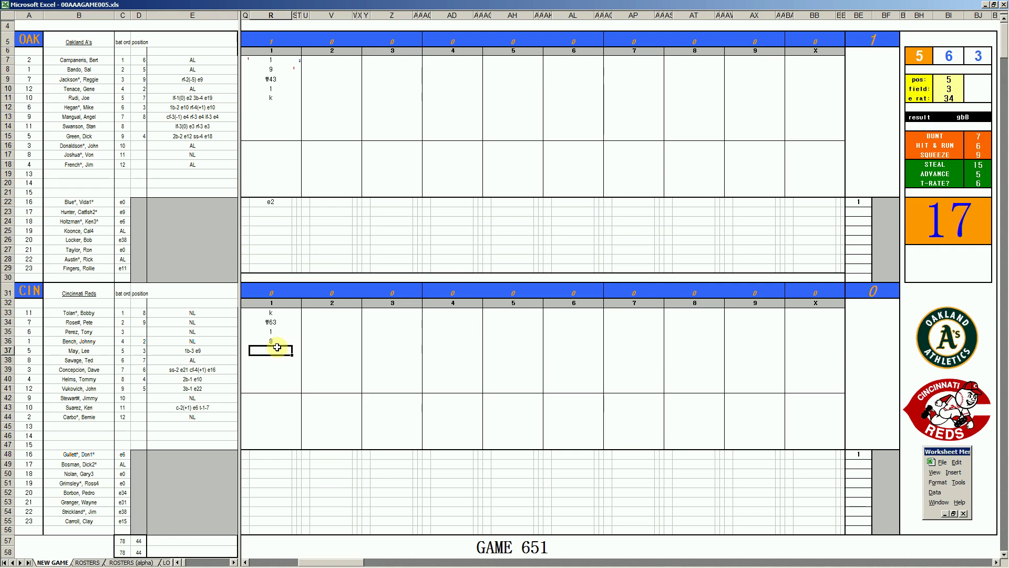
{"action": "type", "text": "₩43"}
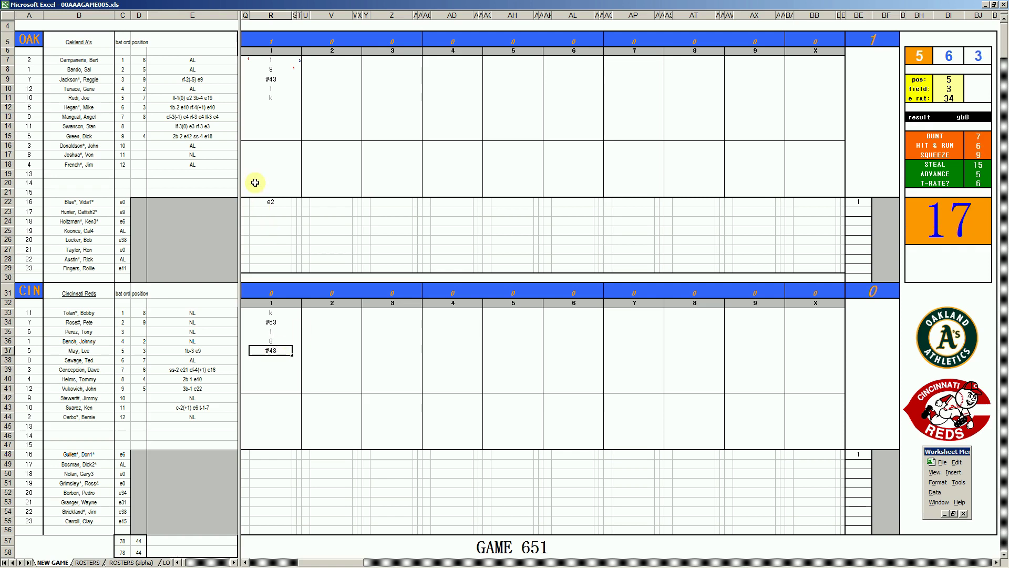
{"action": "left_click", "coordinate": [320, 108]}
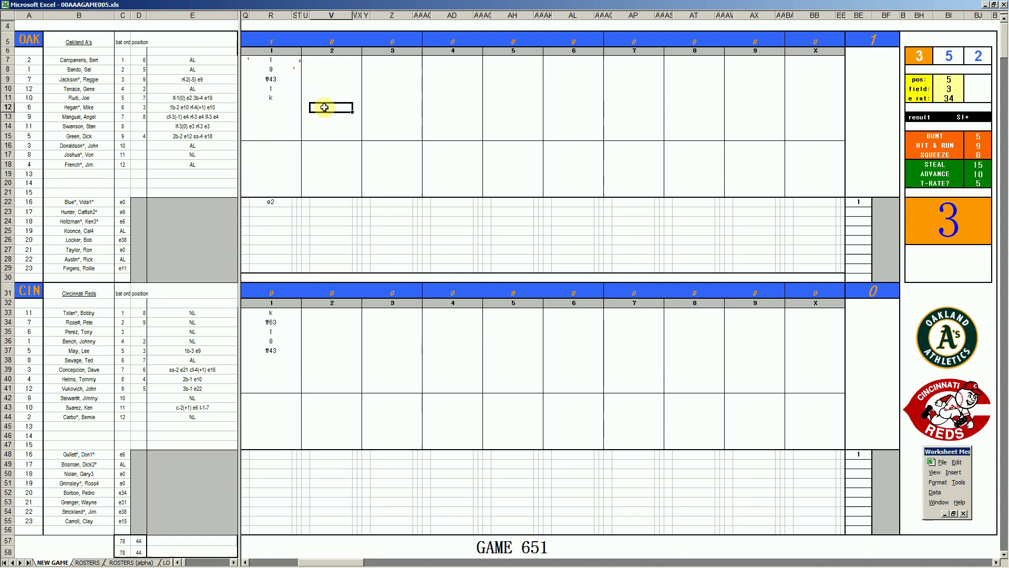
- Enter k, 1, #4 and 2 for A's batters six to nine, then \53 for the leadoff in inning 2
{"action": "type", "text": "k"}
{"action": "key", "text": "Return"}
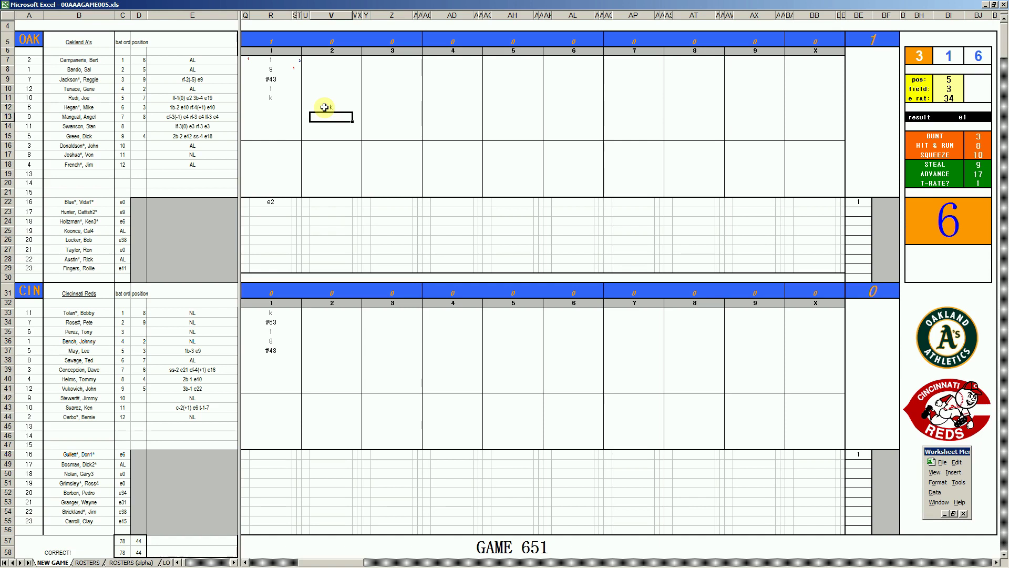
{"action": "type", "text": "1"}
{"action": "key", "text": "Return"}
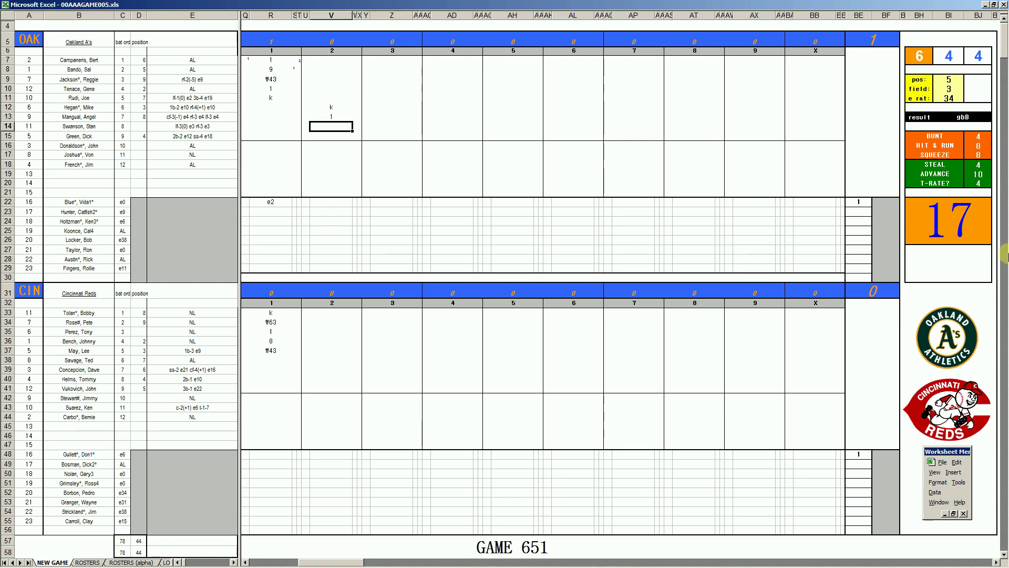
{"action": "type", "text": "#4"}
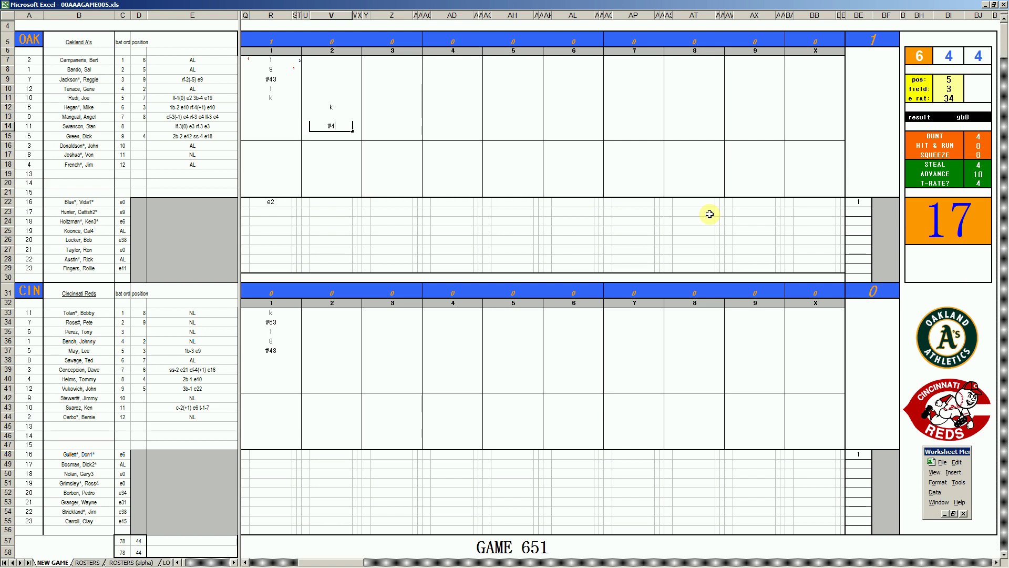
{"action": "key", "text": "Return"}
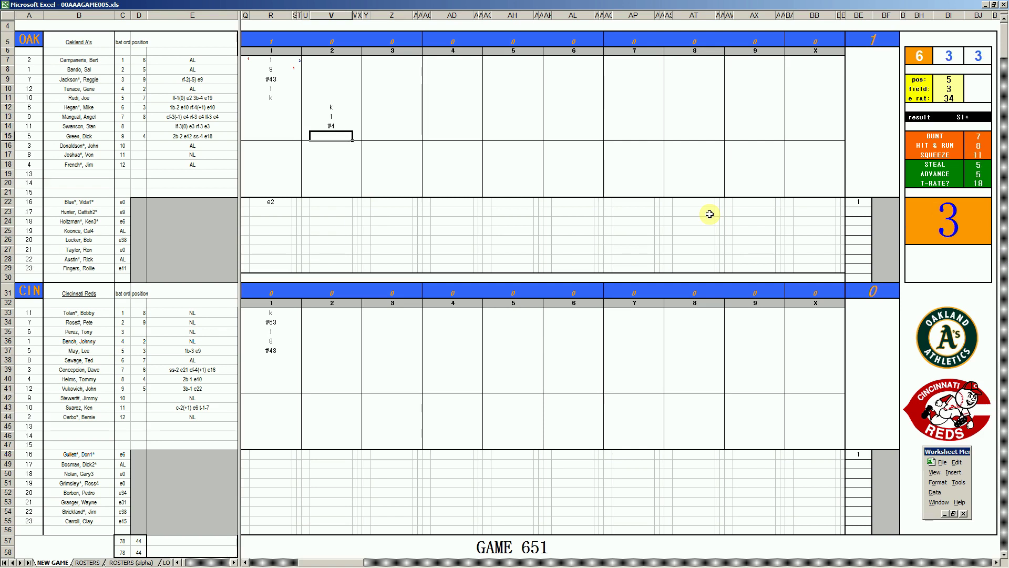
{"action": "type", "text": "2"}
{"action": "left_click", "coordinate": [330, 62]}
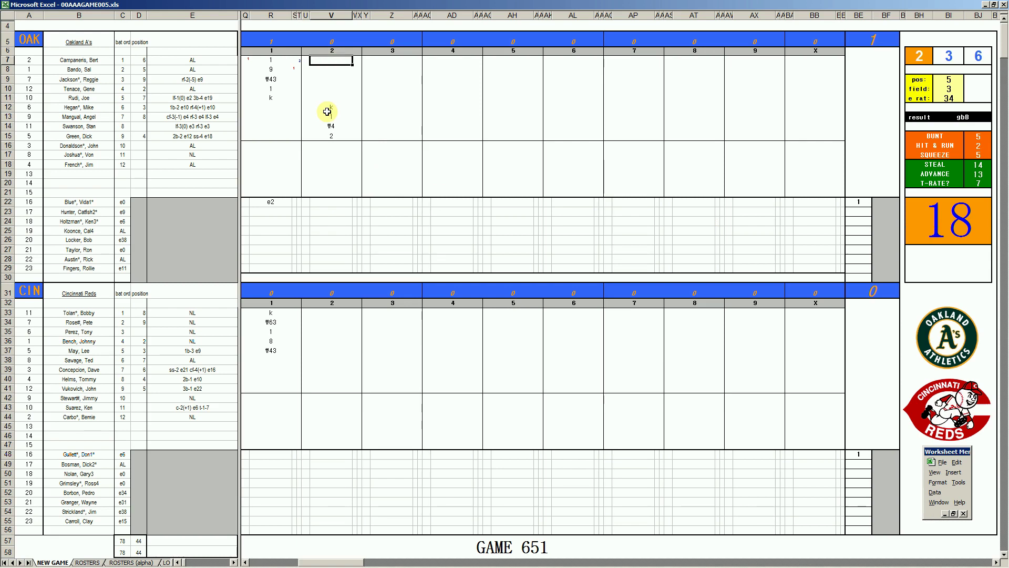
{"action": "type", "text": "\\53"}
- Enter \7 and 3 for the Reds' sixth and seventh batters in inning 2
{"action": "left_click", "coordinate": [320, 359]}
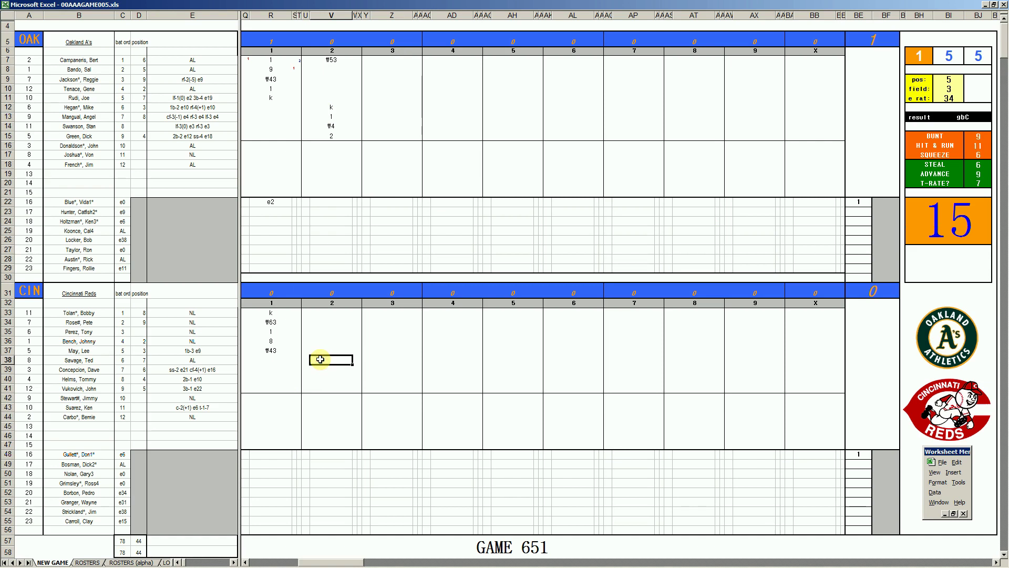
{"action": "type", "text": "\\"}
{"action": "type", "text": "7"}
{"action": "key", "text": "Return"}
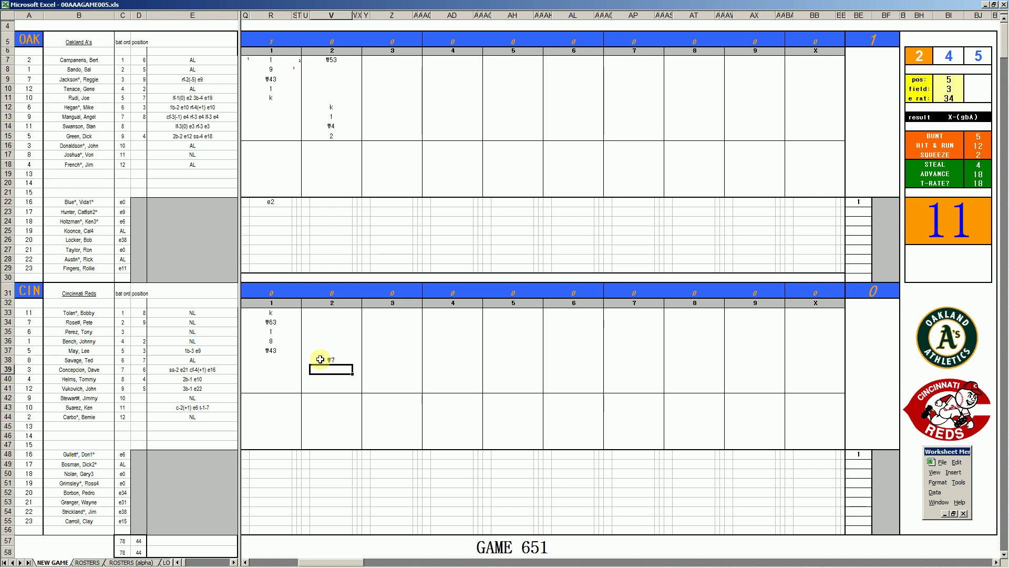
{"action": "type", "text": "3"}
{"action": "key", "text": "Return"}
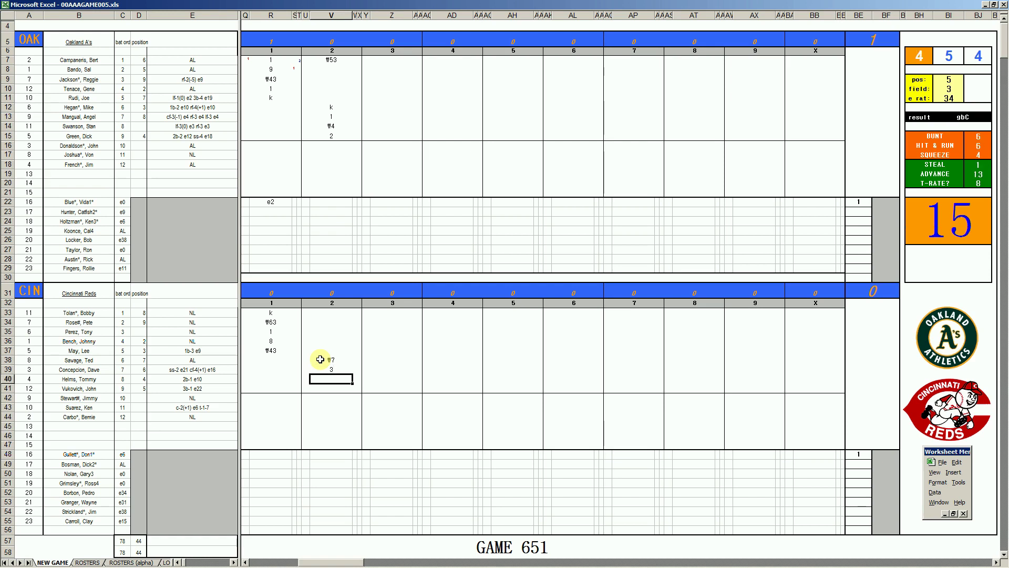
- Set the fielder position input to 4 and the field value to 2
{"action": "key", "text": "ctrl+Home"}
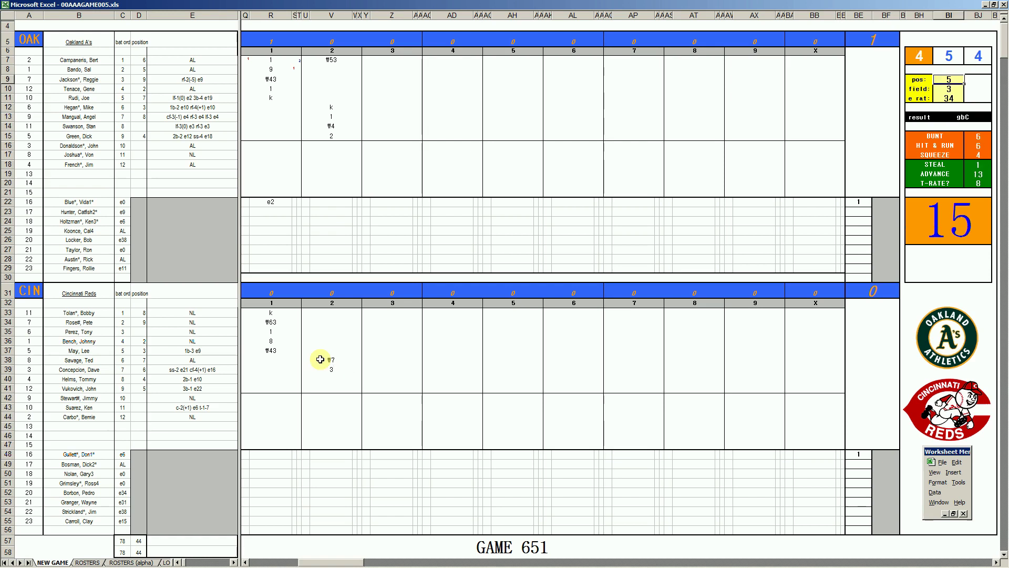
{"action": "type", "text": "4"}
{"action": "key", "text": "Return"}
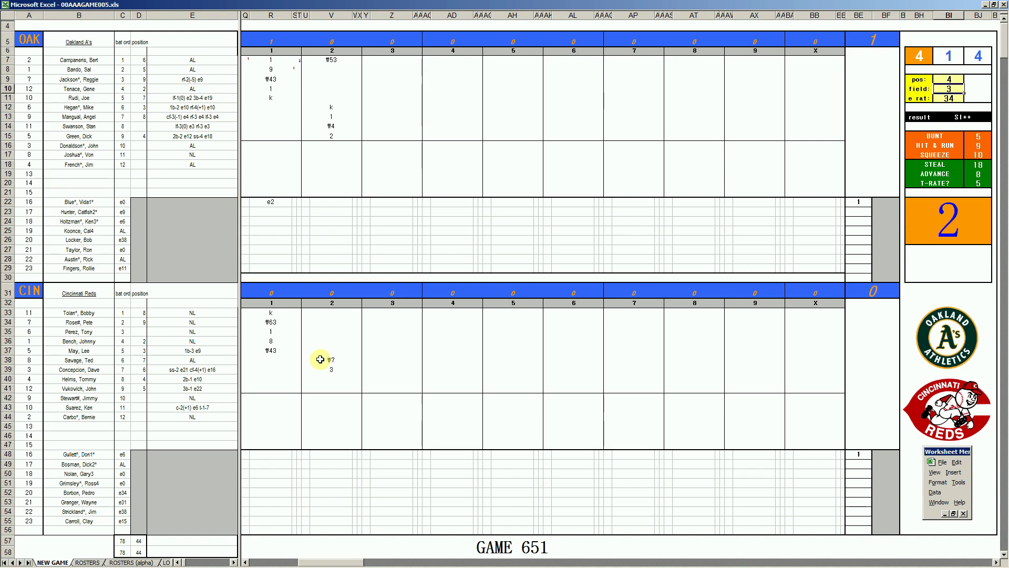
{"action": "type", "text": "2"}
{"action": "key", "text": "Return"}
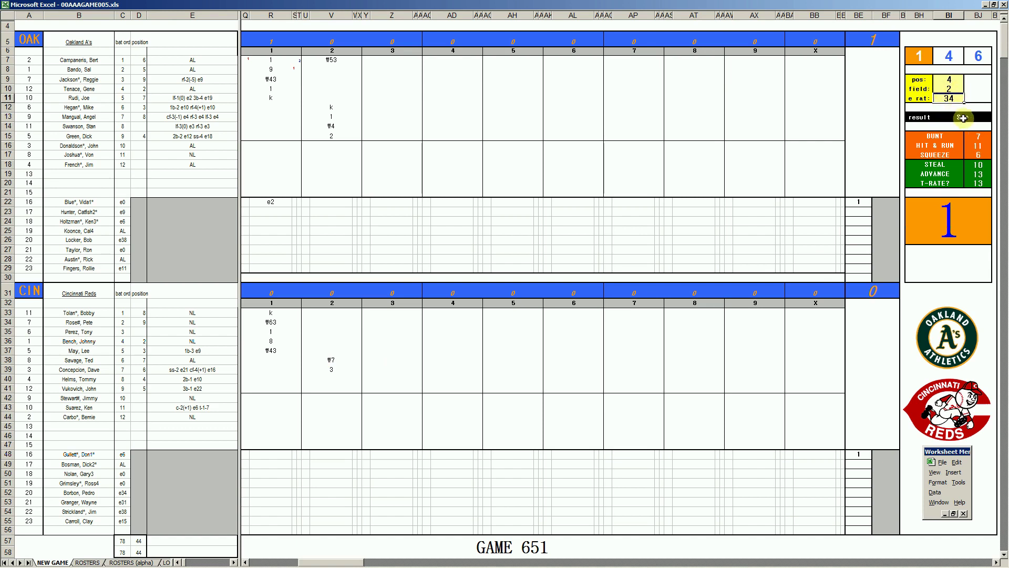
- Mark the Reds' second-inning run with a 1 and enter \43 on Tolan's line
{"action": "double_click", "coordinate": [331, 378]}
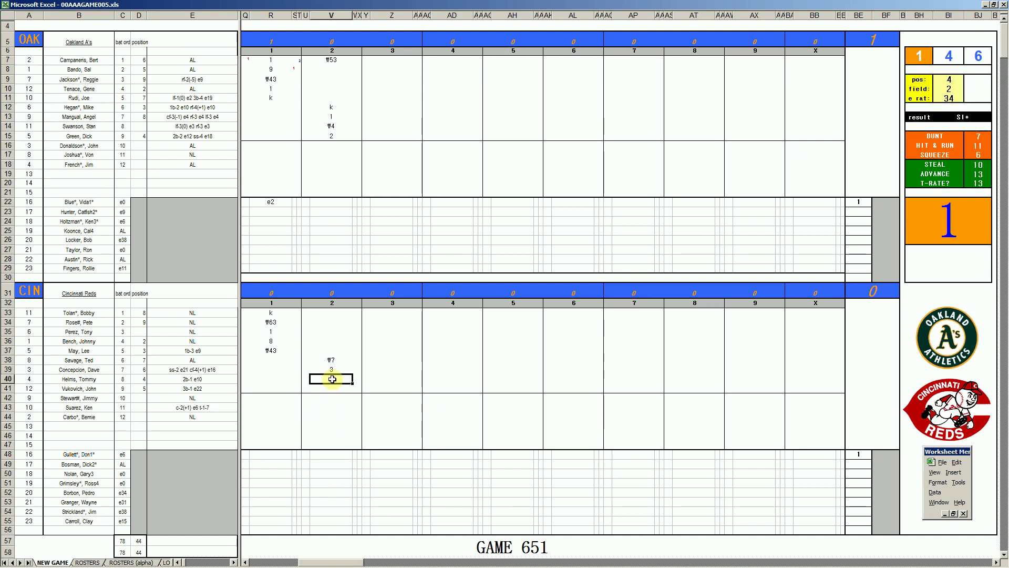
{"action": "key", "text": "Return"}
{"action": "type", "text": "1"}
{"action": "key", "text": "Return"}
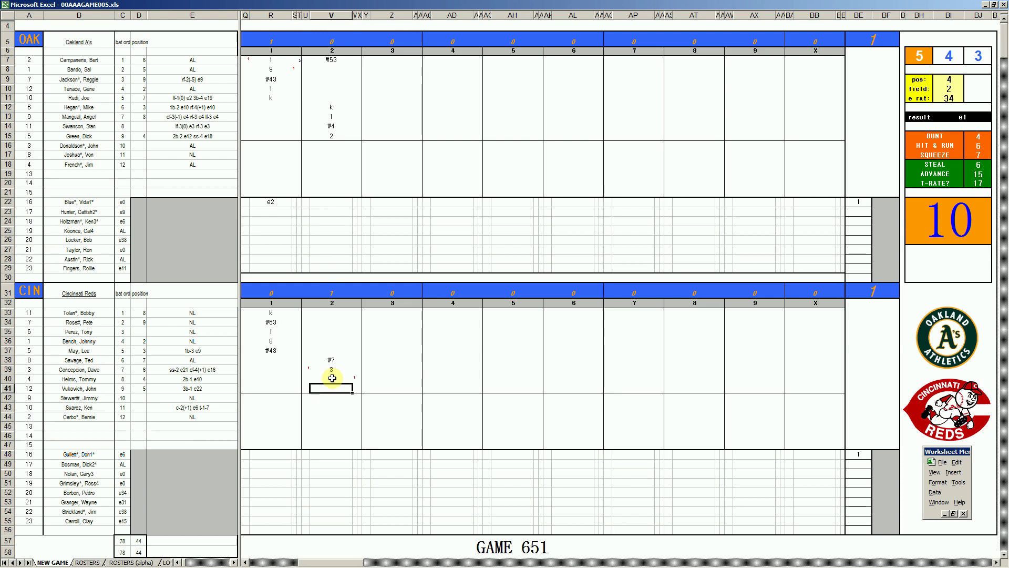
{"action": "left_click", "coordinate": [332, 378]}
{"action": "type", "text": "k"}
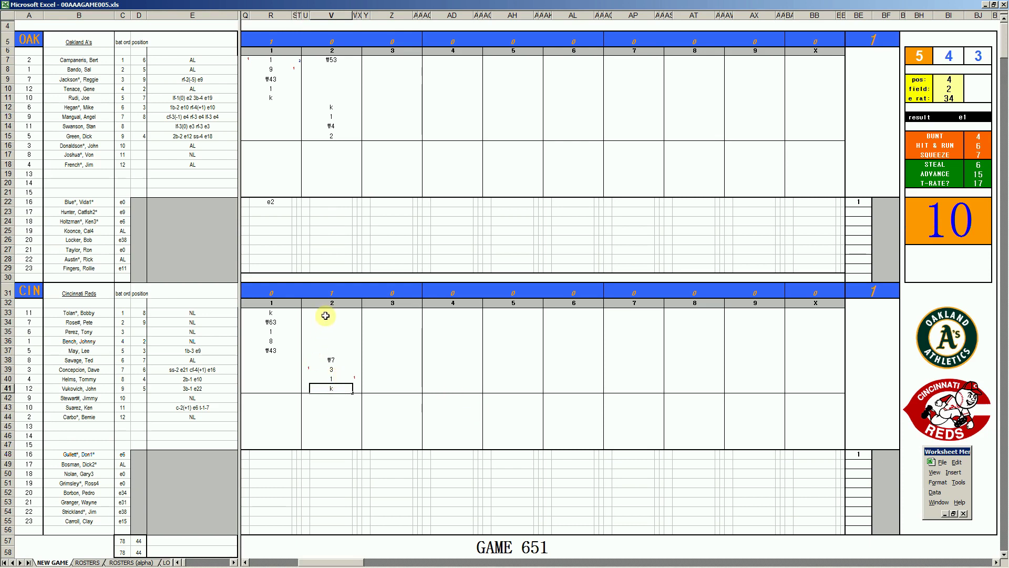
{"action": "left_click", "coordinate": [329, 312]}
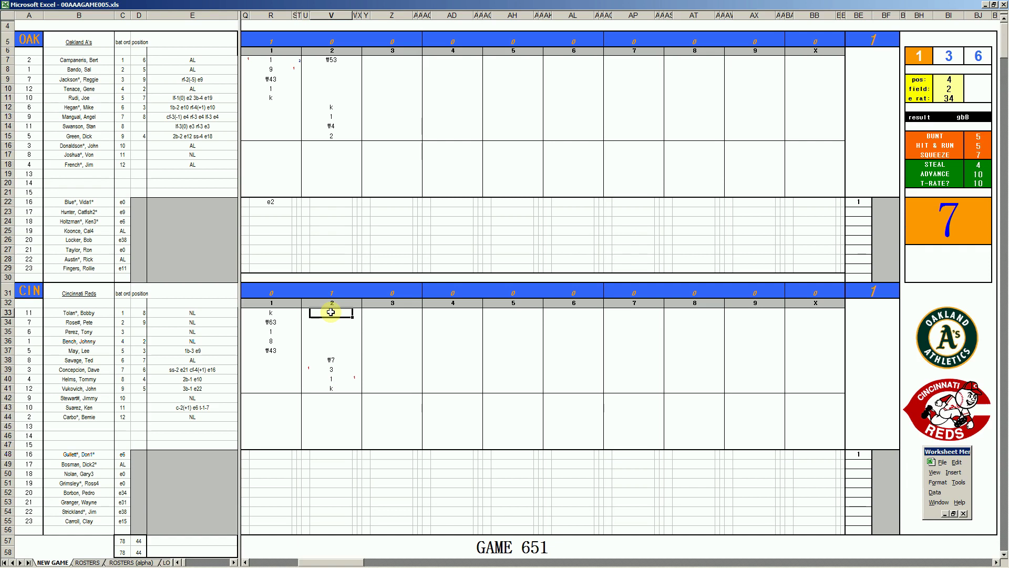
{"action": "type", "text": "\\43"}
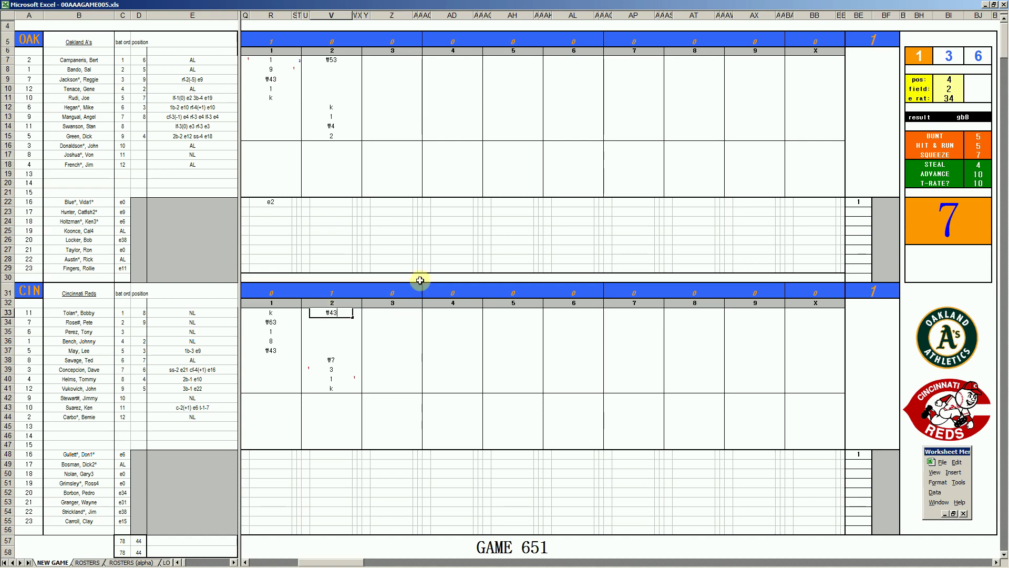
- Enter 8, \33, 8, \3 and \53 for Bando, Jackson, Tenace, Rudi and Hagan in inning 3
{"action": "left_click", "coordinate": [381, 69]}
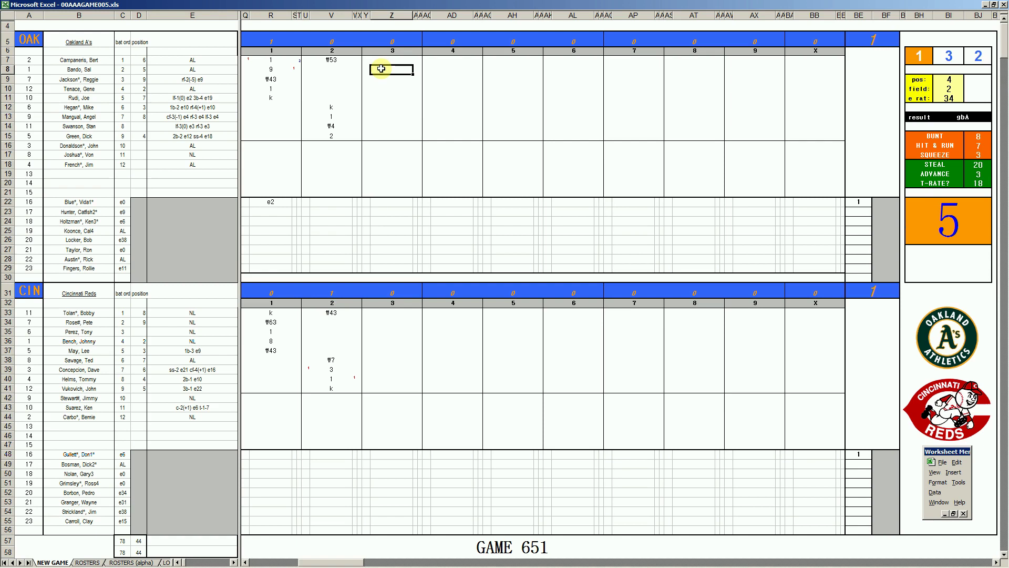
{"action": "type", "text": "8"}
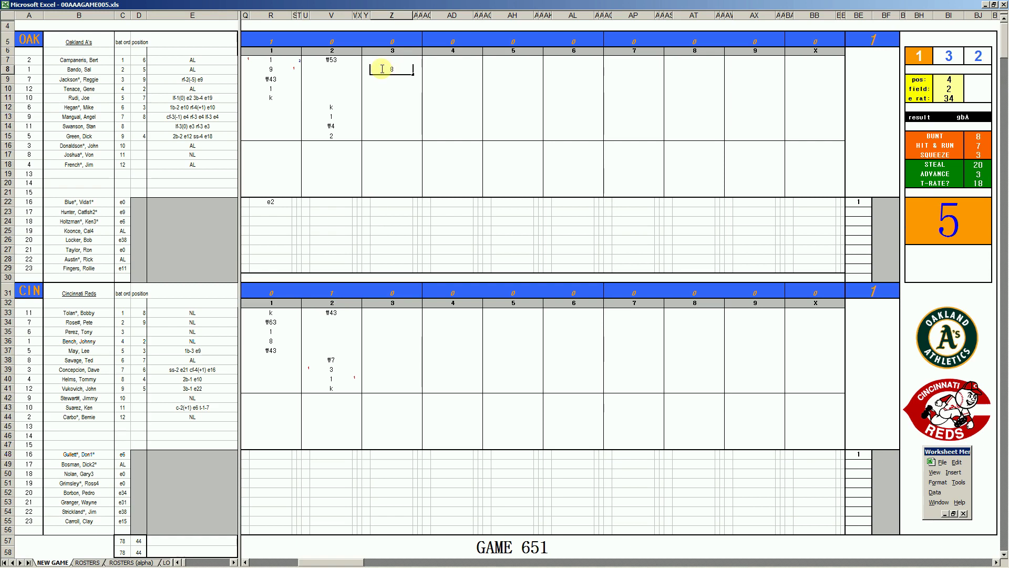
{"action": "key", "text": "Return"}
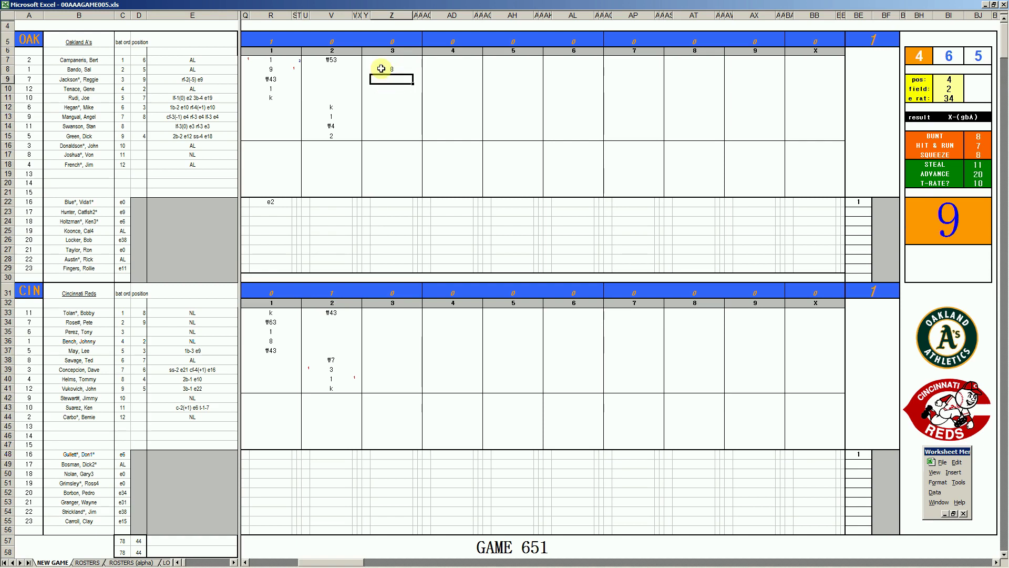
{"action": "type", "text": "¶\\33"}
{"action": "key", "text": "Return"}
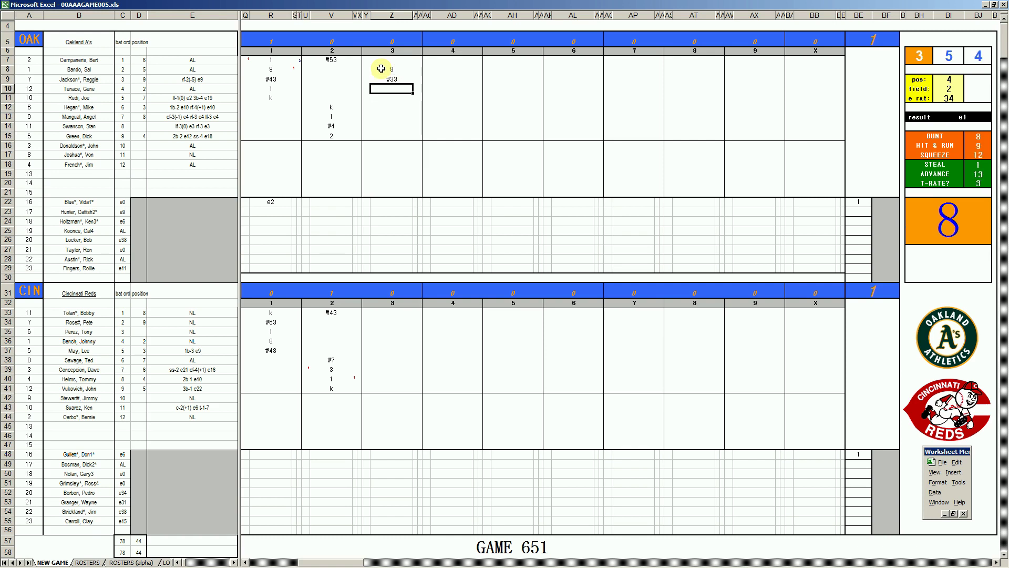
{"action": "type", "text": "8"}
{"action": "key", "text": "Return"}
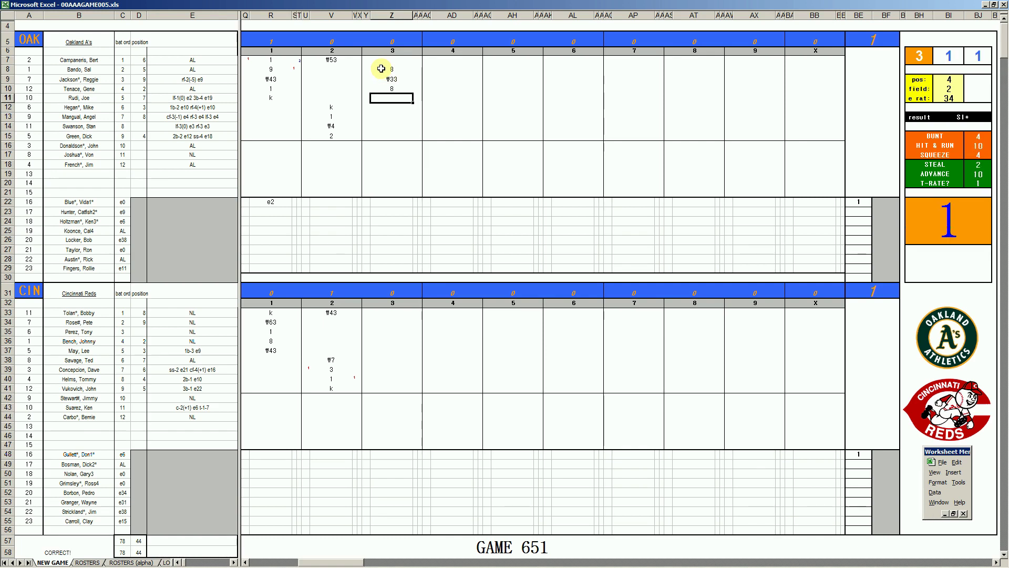
{"action": "type", "text": "\\3"}
{"action": "key", "text": "Return"}
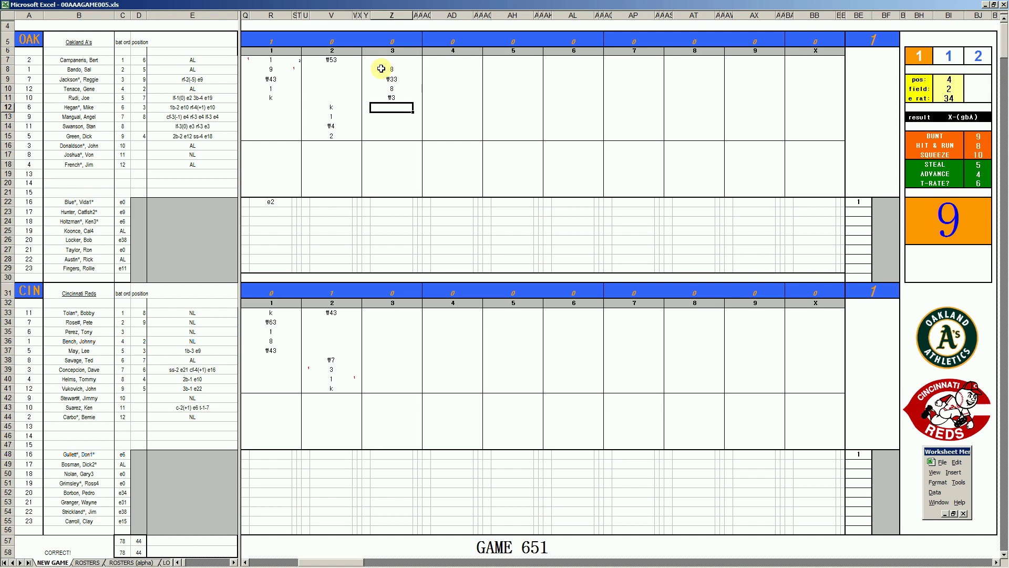
{"action": "type", "text": "\\53"}
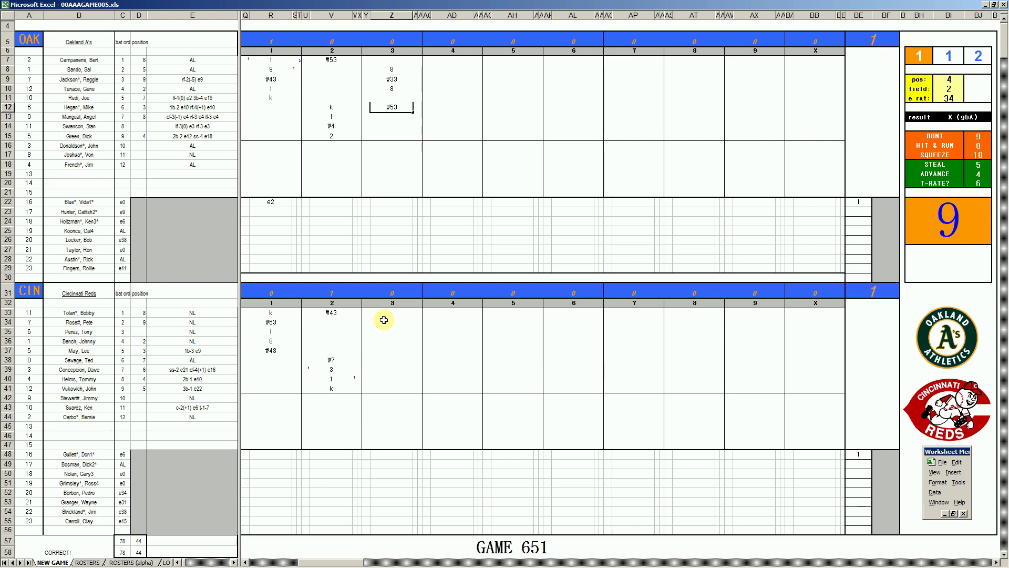
- Enter #7, 8, 1, #7 and k for Rose, Perez, May, Savage and Concepcion in inning 3
{"action": "left_click", "coordinate": [388, 323]}
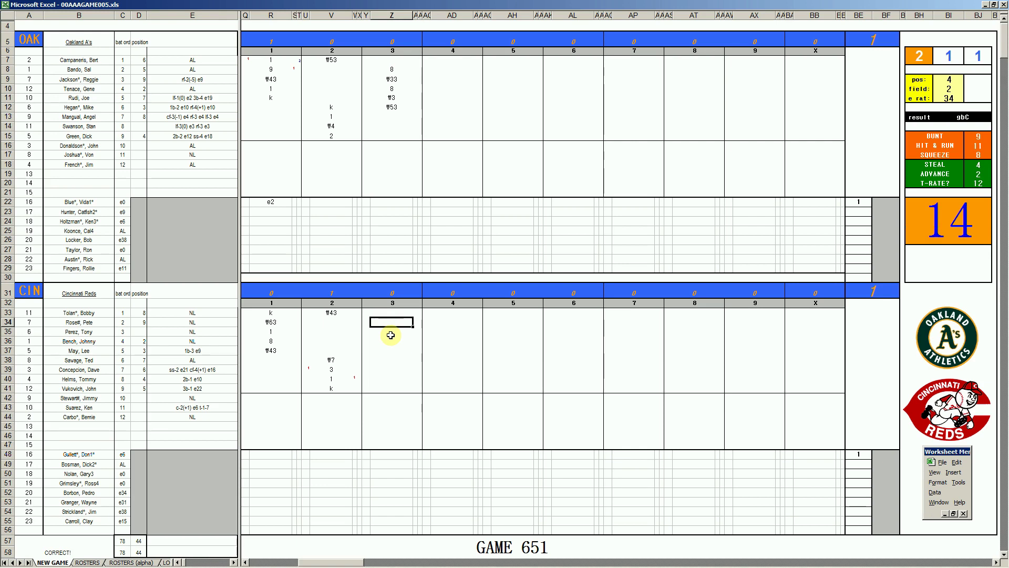
{"action": "type", "text": "#7"}
{"action": "key", "text": "Return"}
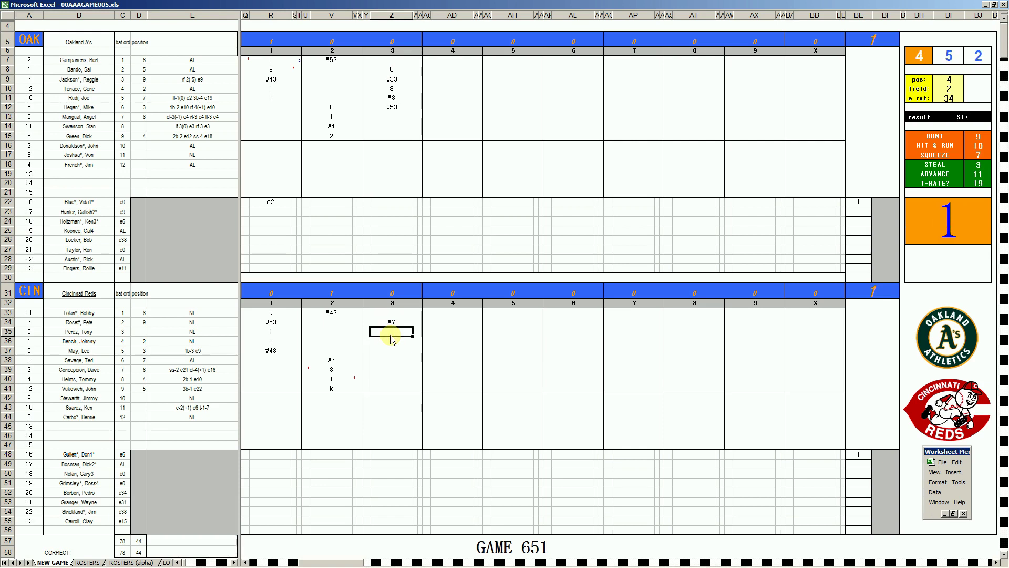
{"action": "type", "text": "8"}
{"action": "key", "text": "Return"}
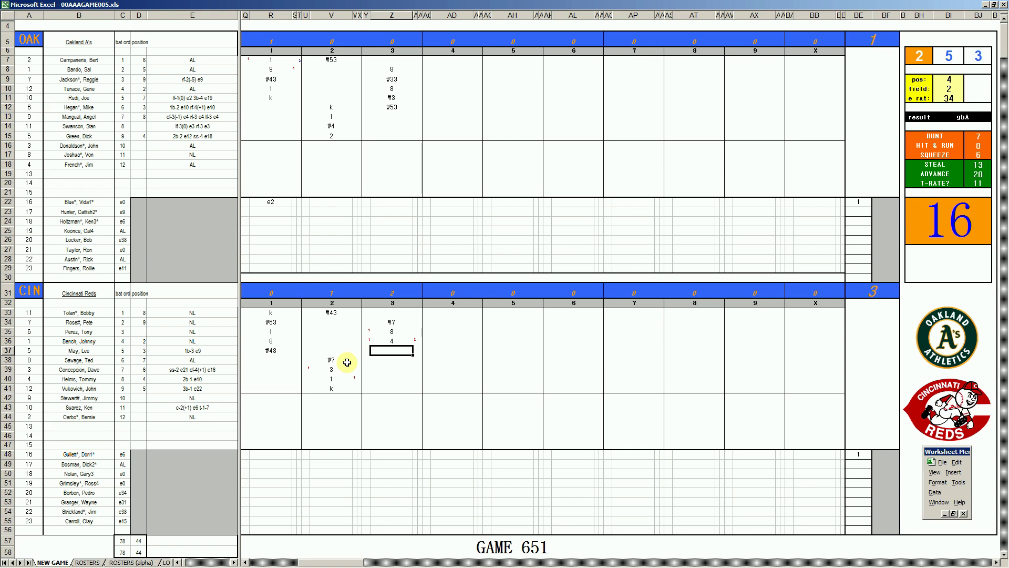
{"action": "type", "text": "1"}
{"action": "key", "text": "Return"}
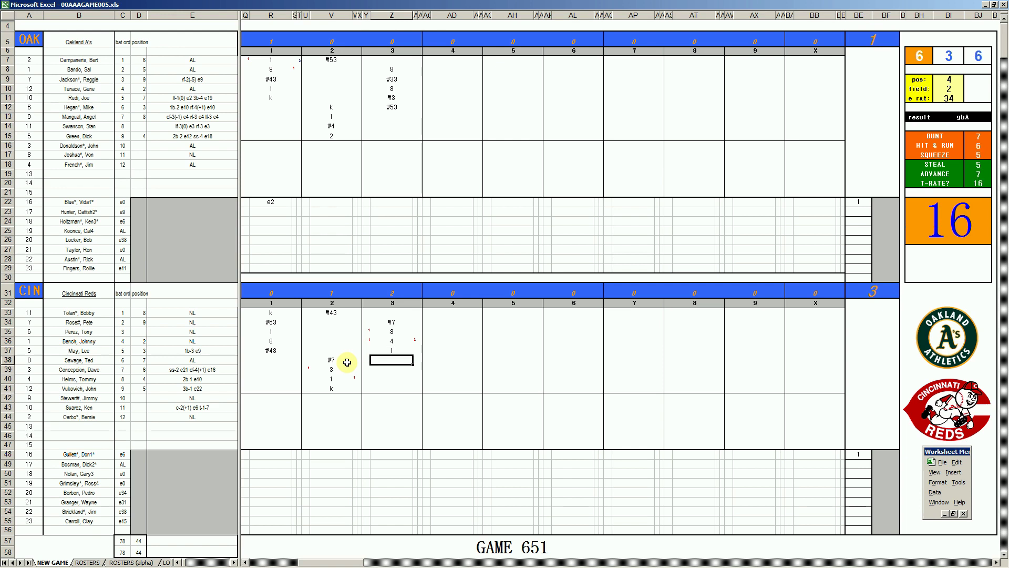
{"action": "type", "text": "#7"}
{"action": "key", "text": "Return"}
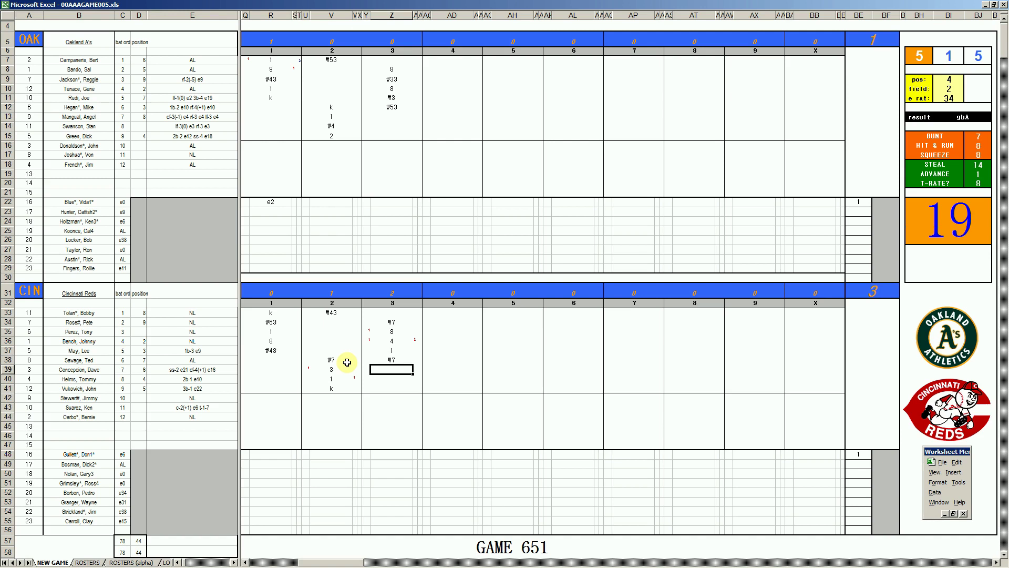
{"action": "type", "text": "k"}
- Record Mangual's k, set the field rating to 1, and give Swanson and Green #9
{"action": "left_click", "coordinate": [435, 116]}
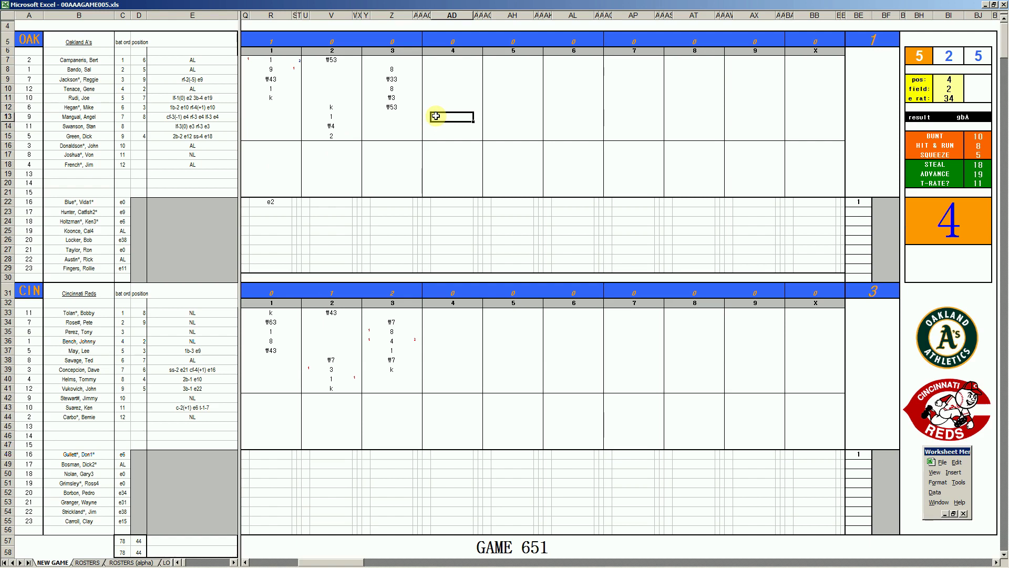
{"action": "type", "text": "k"}
{"action": "key", "text": "Return"}
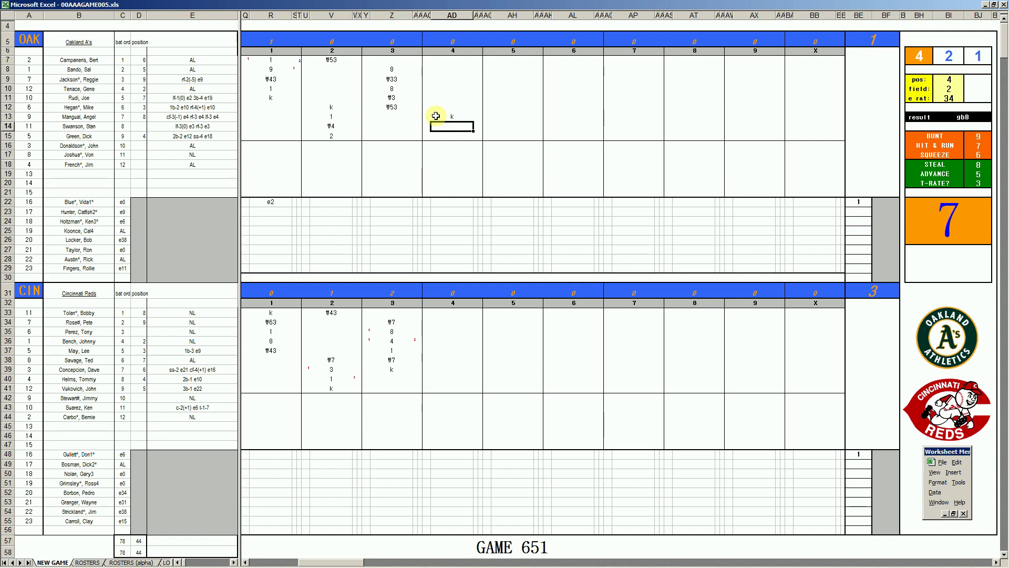
{"action": "key", "text": "ctrl+r"}
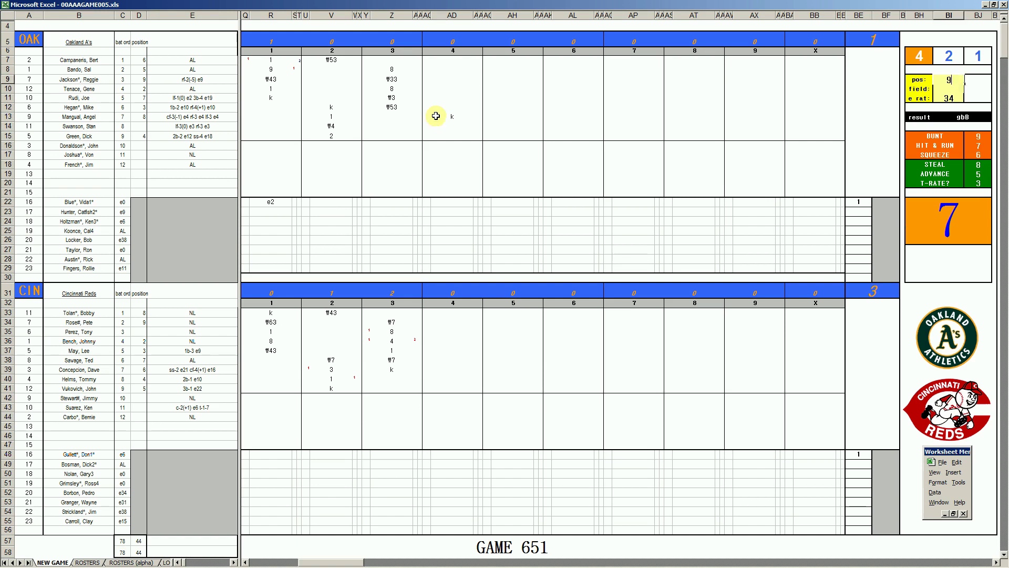
{"action": "type", "text": "1"}
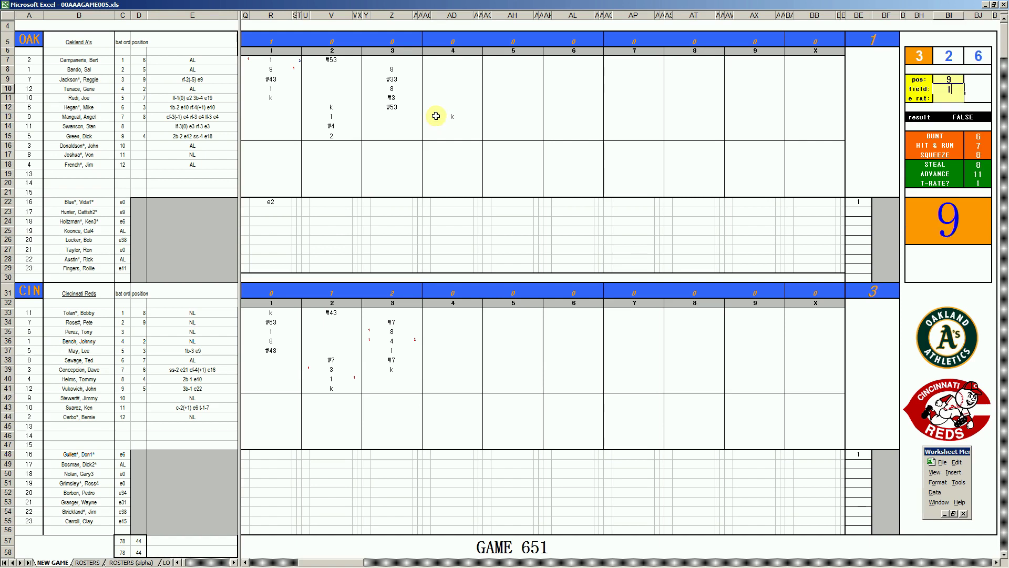
{"action": "key", "text": "Return"}
{"action": "left_click", "coordinate": [447, 126]}
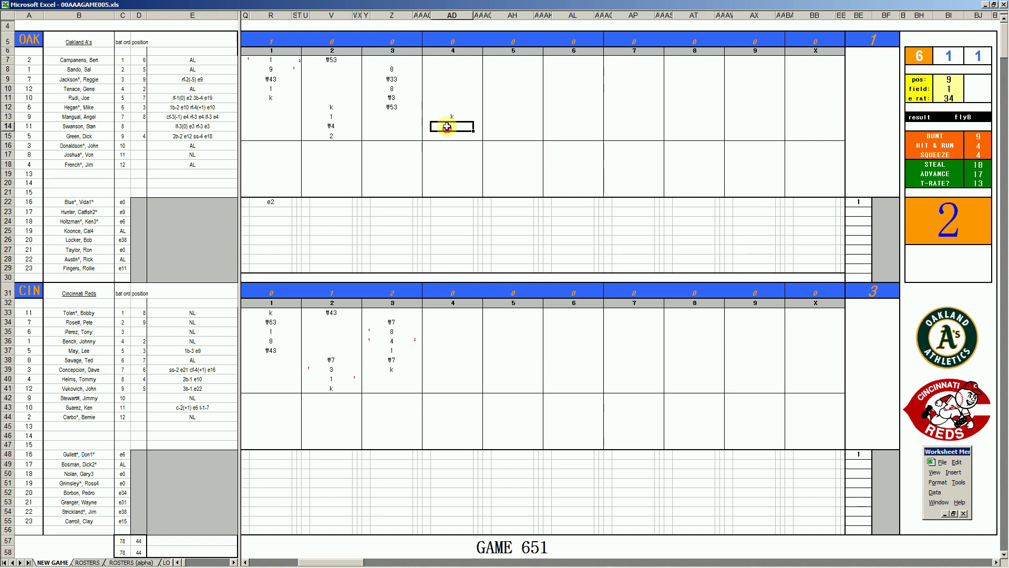
{"action": "type", "text": "#9"}
{"action": "key", "text": "Return"}
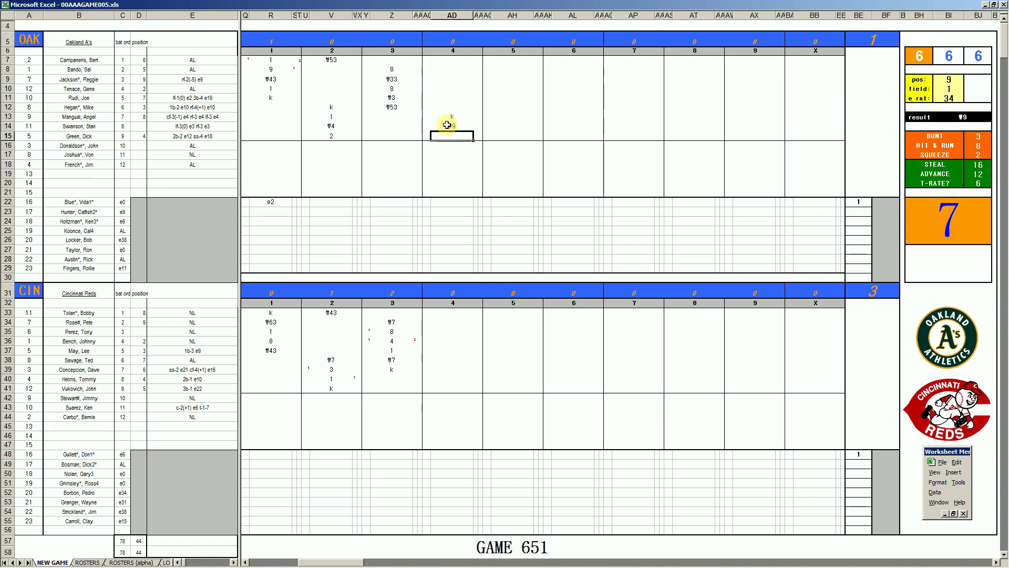
{"action": "type", "text": "#9"}
{"action": "left_click", "coordinate": [448, 377]}
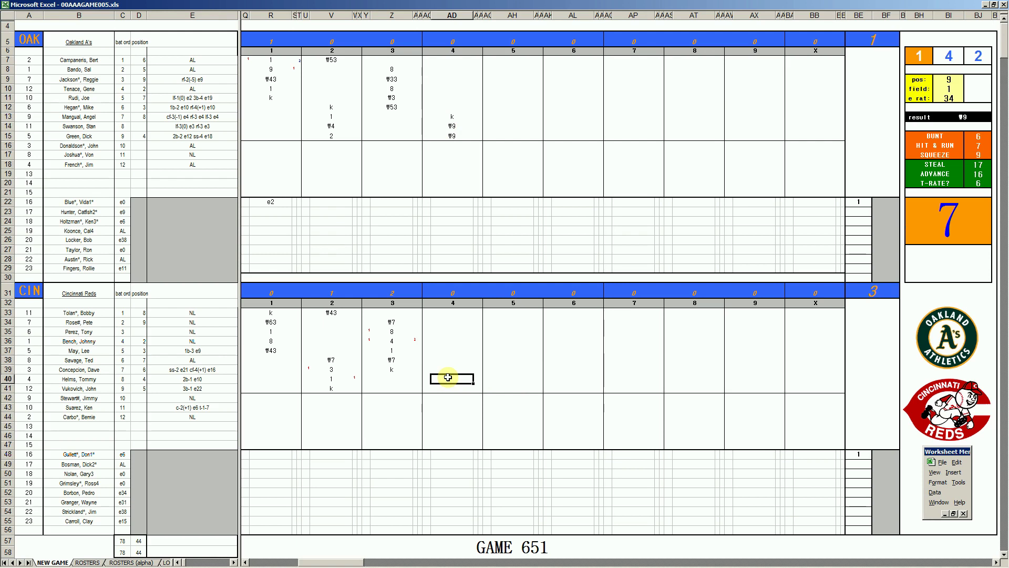
- Enter 6 for Helms, k for Vukovich and #8 for Tolan in inning 4
{"action": "type", "text": "6"}
{"action": "key", "text": "Return"}
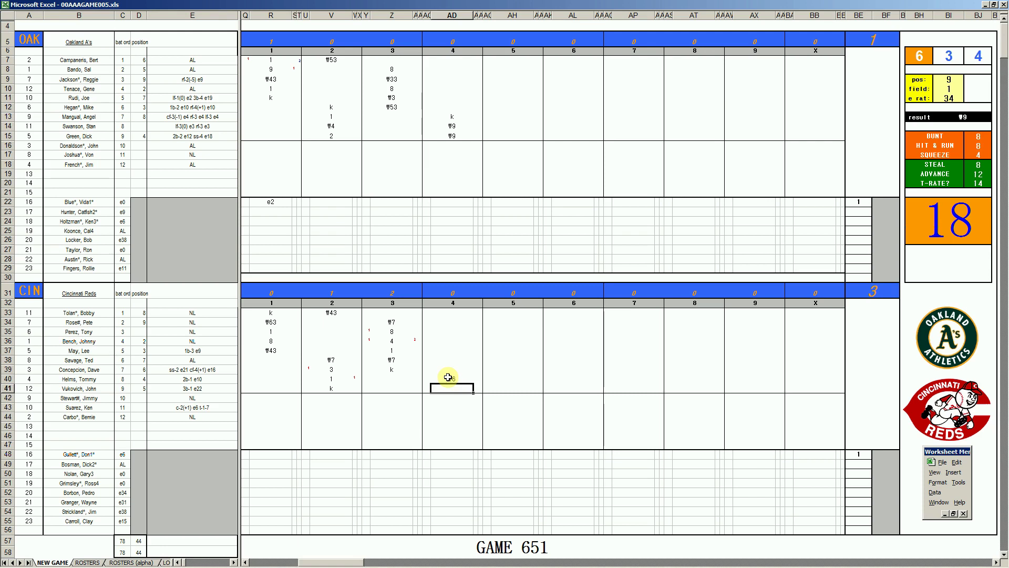
{"action": "type", "text": "k"}
{"action": "key", "text": "Up"}
{"action": "key", "text": "Up"}
{"action": "key", "text": "Up"}
{"action": "key", "text": "Up"}
{"action": "key", "text": "Up"}
{"action": "key", "text": "Up"}
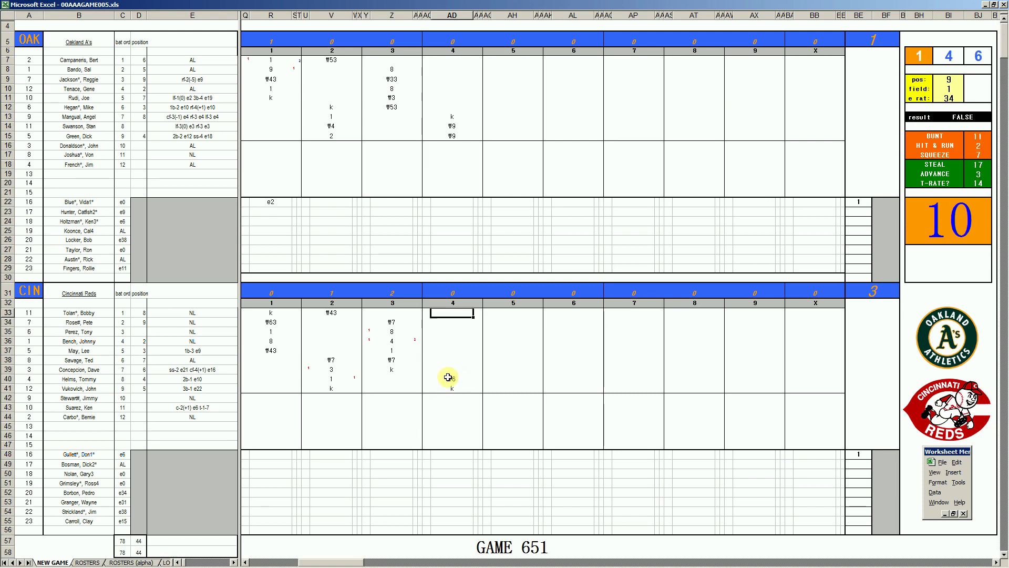
{"action": "type", "text": "#8"}
- Enter 1 for Campaneris and #4 for the next A's batter in inning 5
{"action": "left_click", "coordinate": [512, 60]}
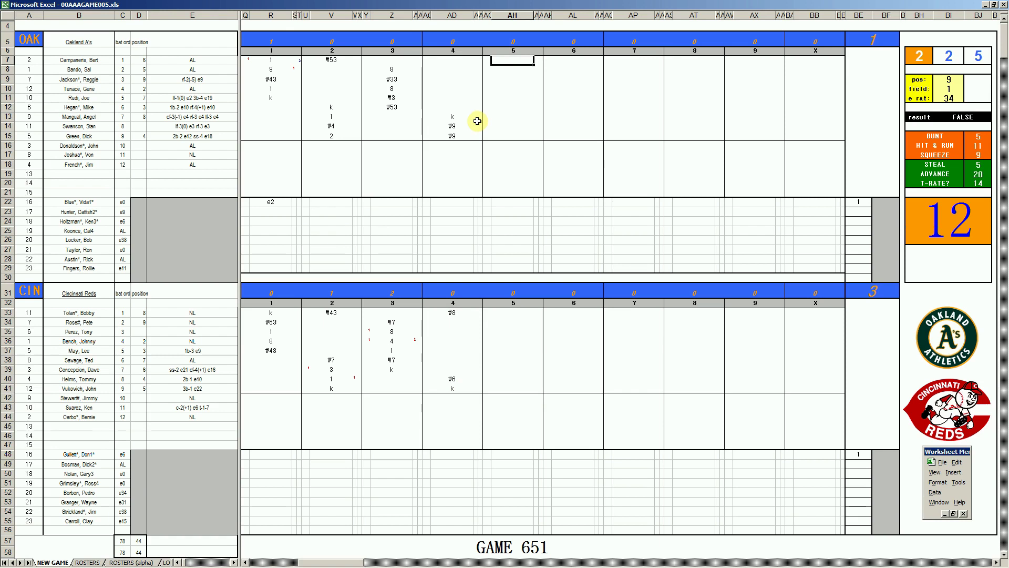
{"action": "type", "text": "1"}
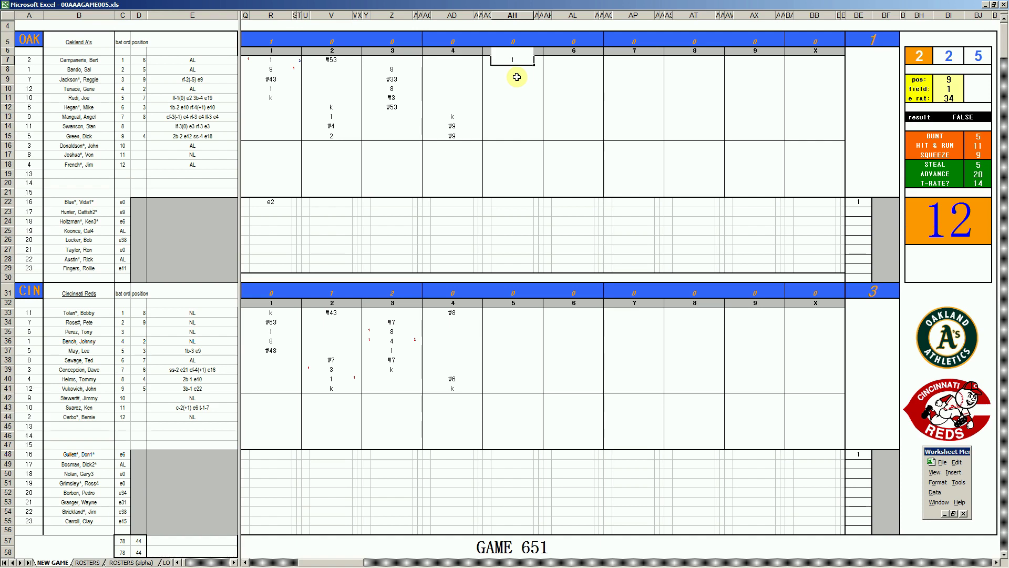
{"action": "key", "text": "Return"}
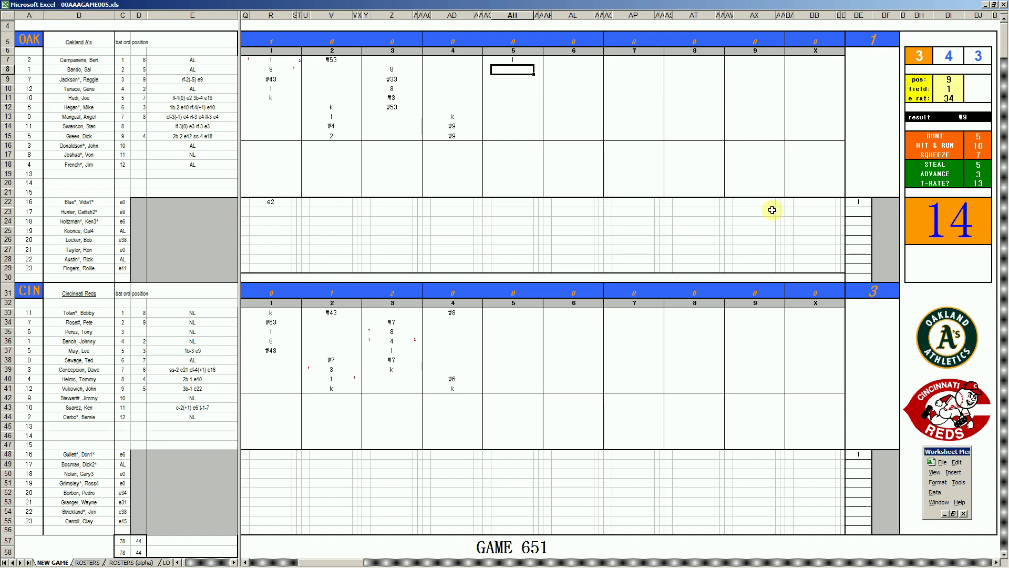
{"action": "type", "text": "#4"}
{"action": "key", "text": "Return"}
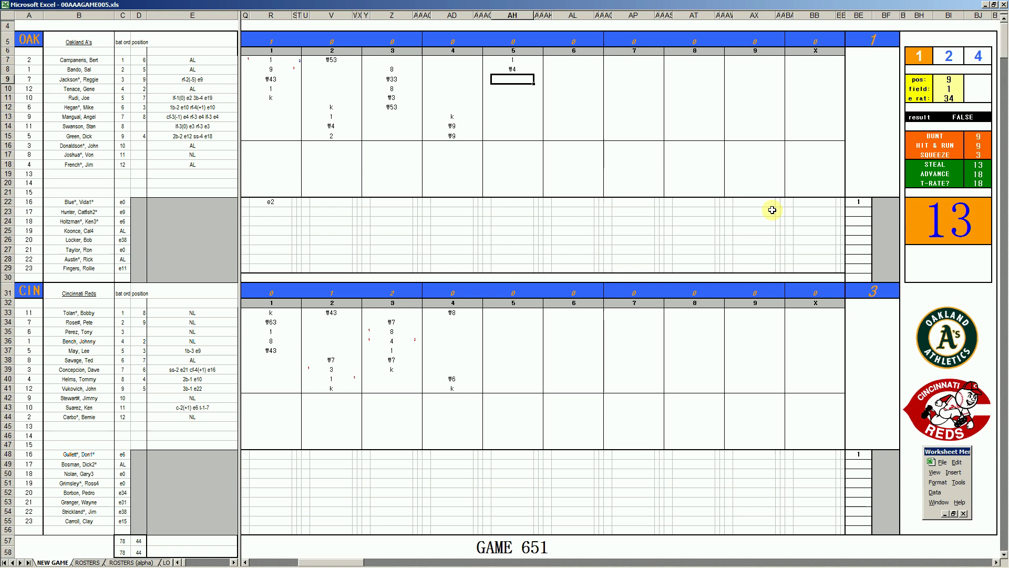
- Record a 4 with a run mark of 1, Tenace's k, then reroll and enter #43
{"action": "type", "text": "4"}
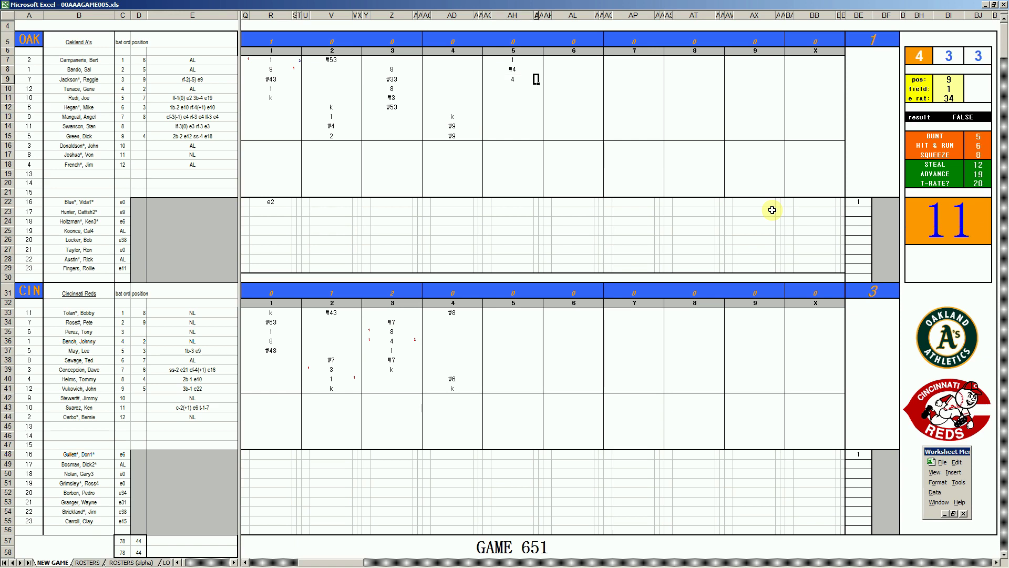
{"action": "key", "text": "Return"}
{"action": "type", "text": "1"}
{"action": "key", "text": "Return"}
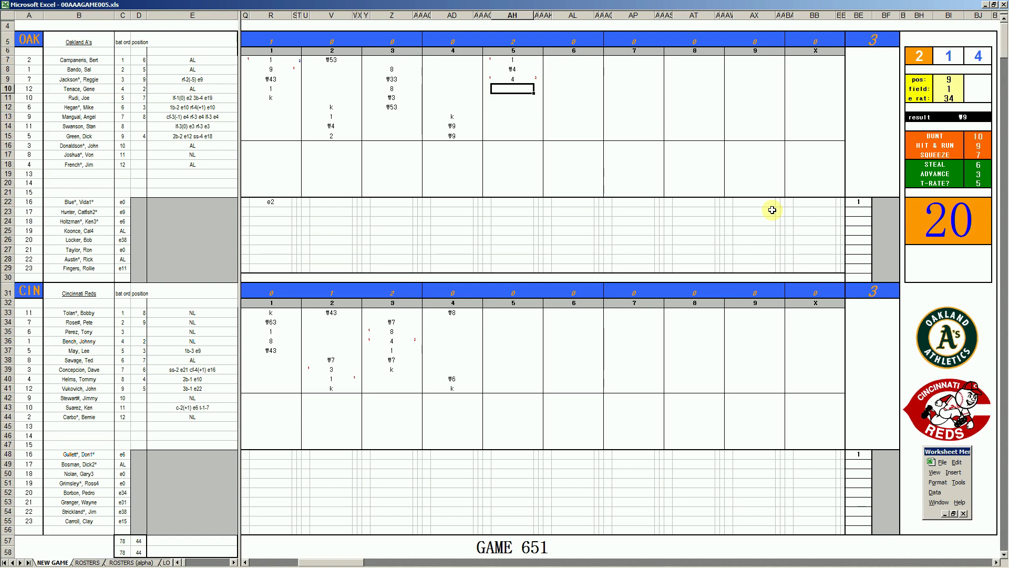
{"action": "type", "text": "k"}
{"action": "key", "text": "Return"}
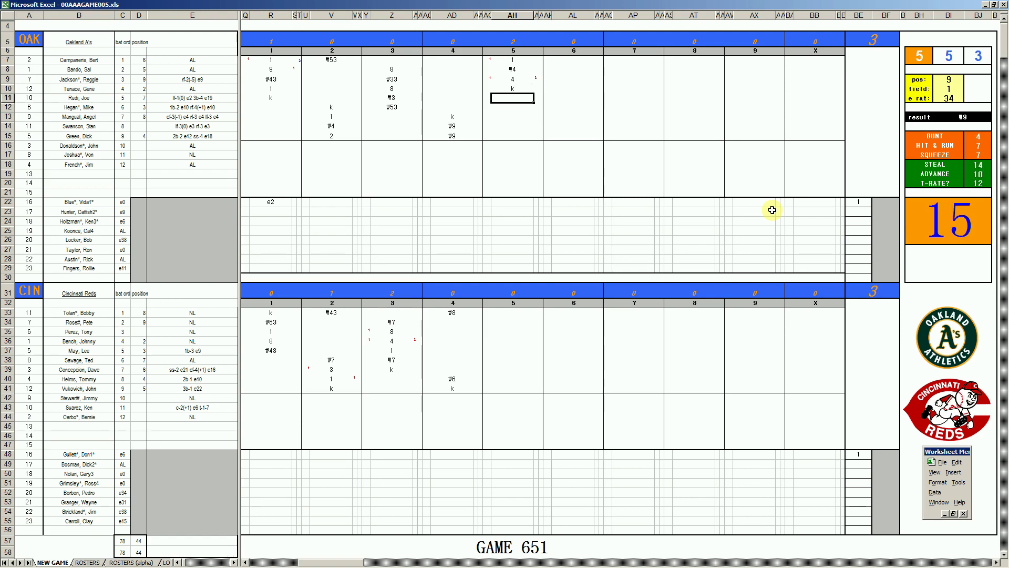
{"action": "key", "text": "F9"}
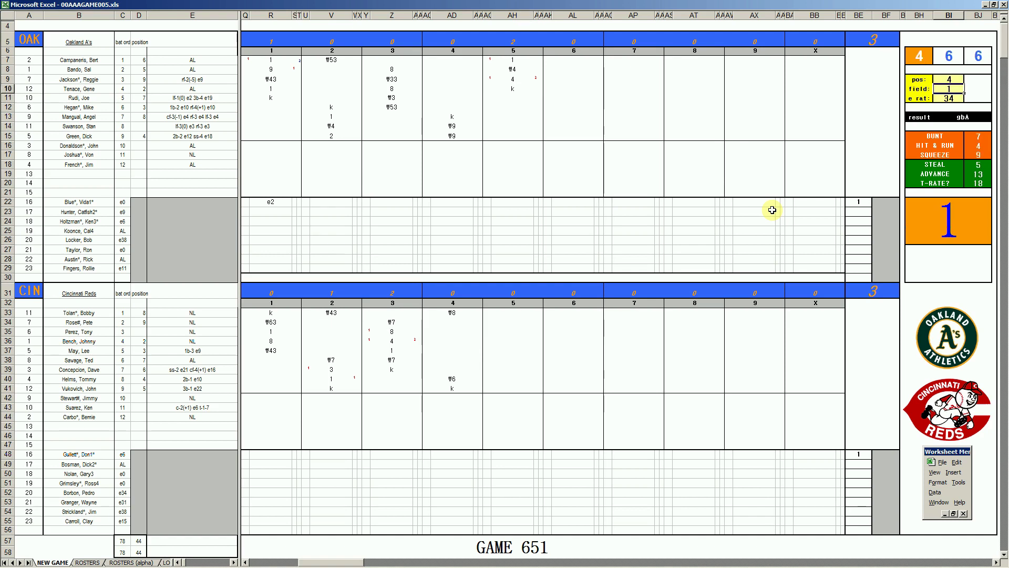
{"action": "left_click", "coordinate": [509, 100]}
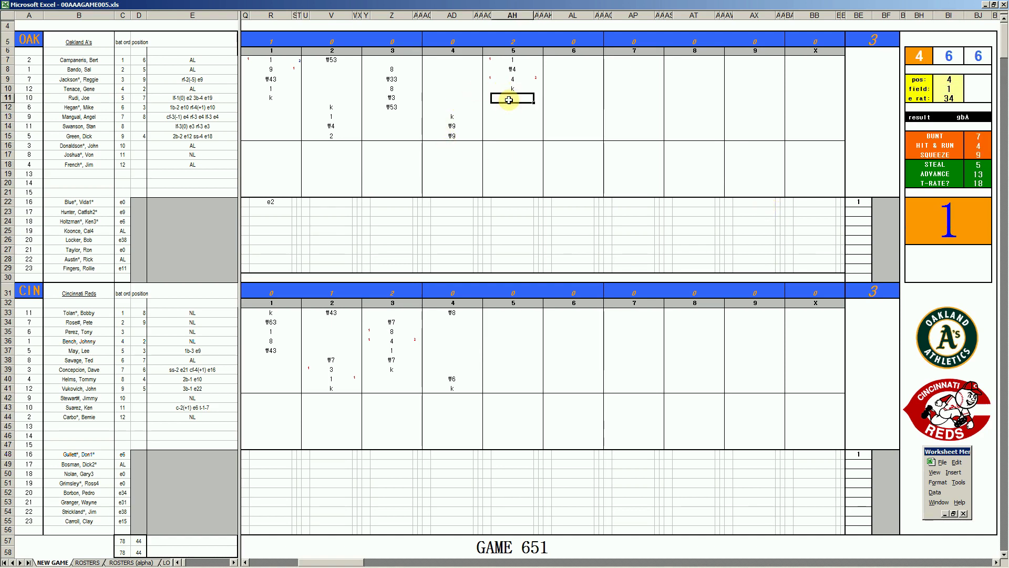
{"action": "type", "text": "#43"}
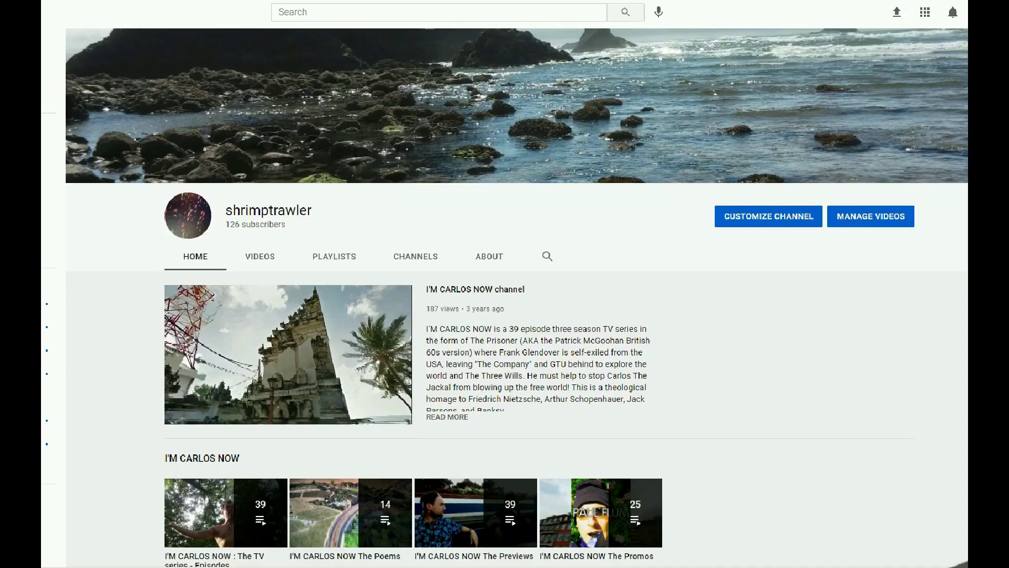
{"action": "scroll", "coordinate": [505, 294], "scroll_direction": "down", "scroll_amount": 4}
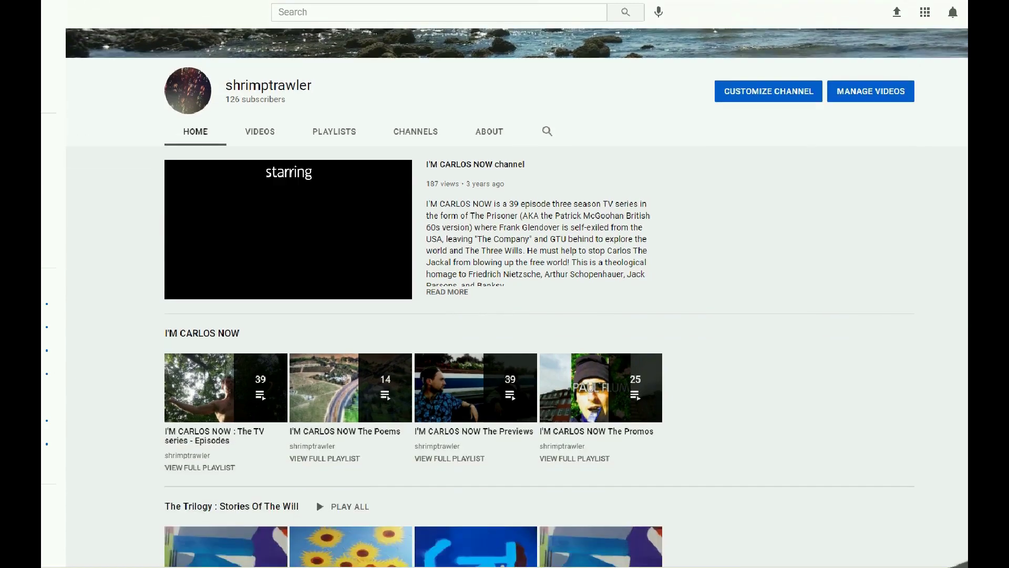
{"action": "scroll", "coordinate": [505, 294], "scroll_direction": "down", "scroll_amount": 2}
{"action": "scroll", "coordinate": [505, 295], "scroll_direction": "down", "scroll_amount": 1}
{"action": "scroll", "coordinate": [504, 294], "scroll_direction": "down", "scroll_amount": 1}
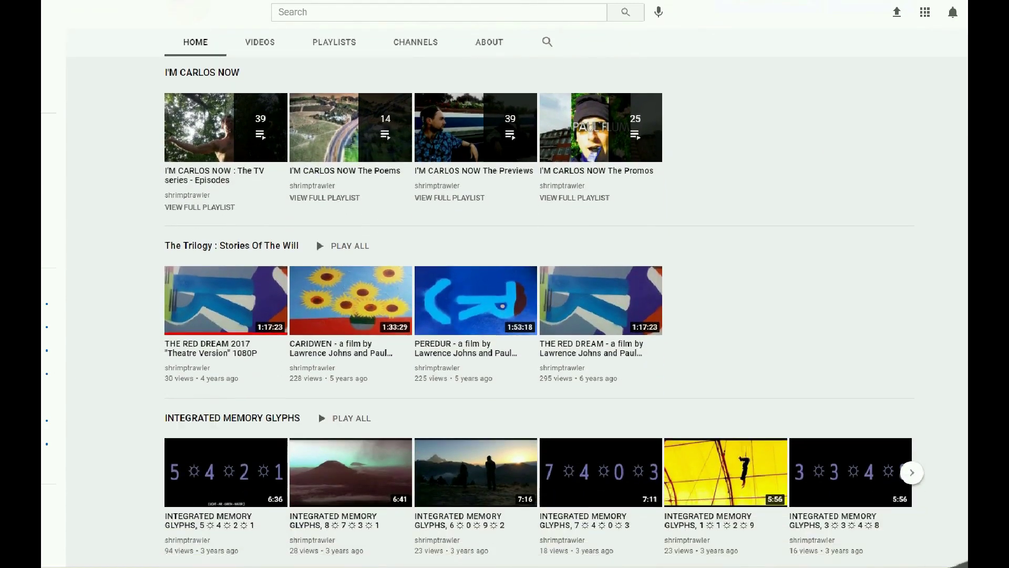
{"action": "scroll", "coordinate": [505, 295], "scroll_direction": "down", "scroll_amount": 1}
{"action": "scroll", "coordinate": [504, 295], "scroll_direction": "down", "scroll_amount": 2}
{"action": "scroll", "coordinate": [505, 294], "scroll_direction": "down", "scroll_amount": 1}
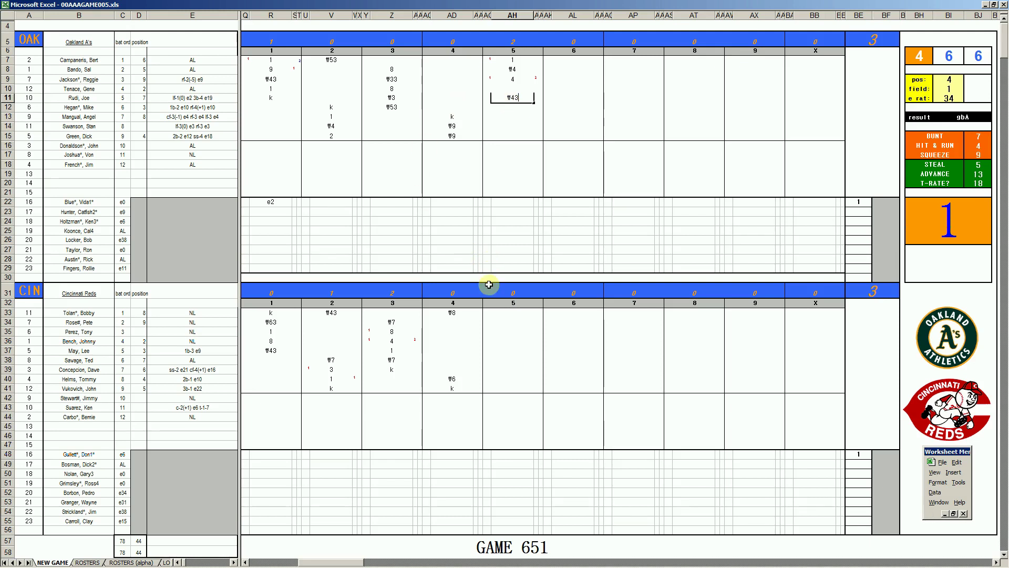
- Reroll the dice and enter 1 and 8 for the Reds' first two inning-5 batters
{"action": "left_click", "coordinate": [507, 323]}
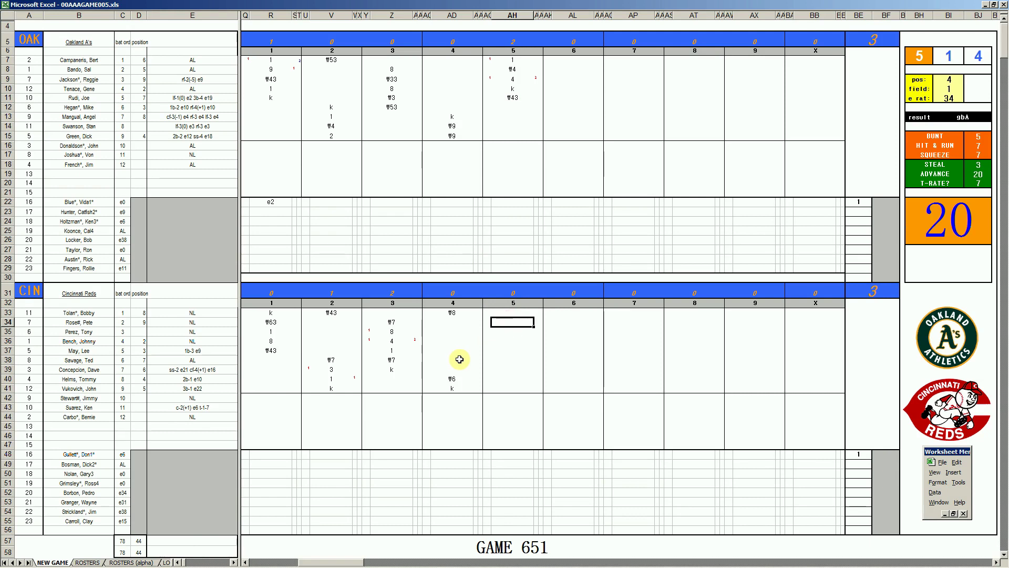
{"action": "key", "text": "ctrl+q"}
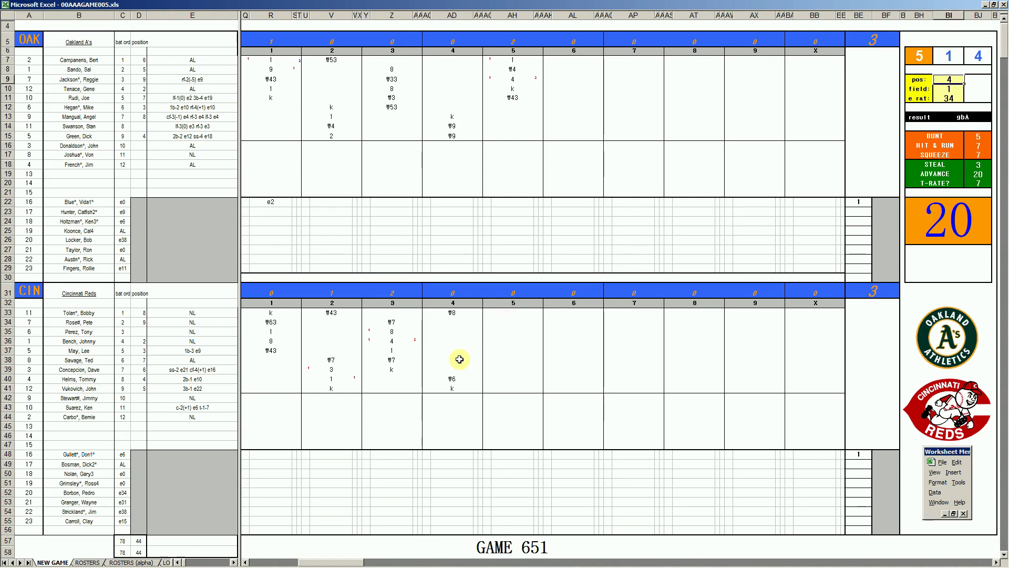
{"action": "key", "text": "Return"}
{"action": "key", "text": "Return"}
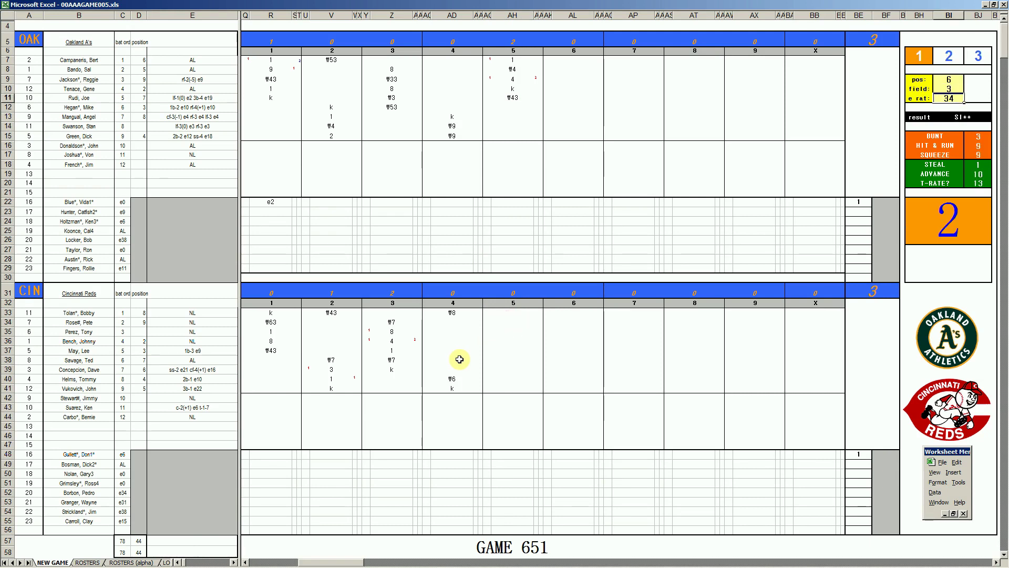
{"action": "left_click", "coordinate": [505, 325]}
{"action": "type", "text": "1"}
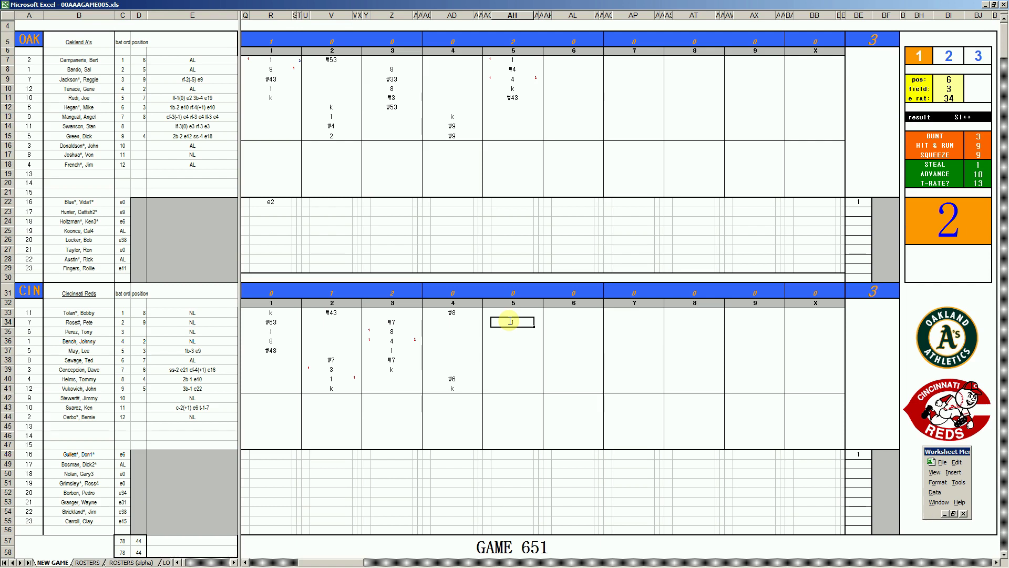
{"action": "key", "text": "Return"}
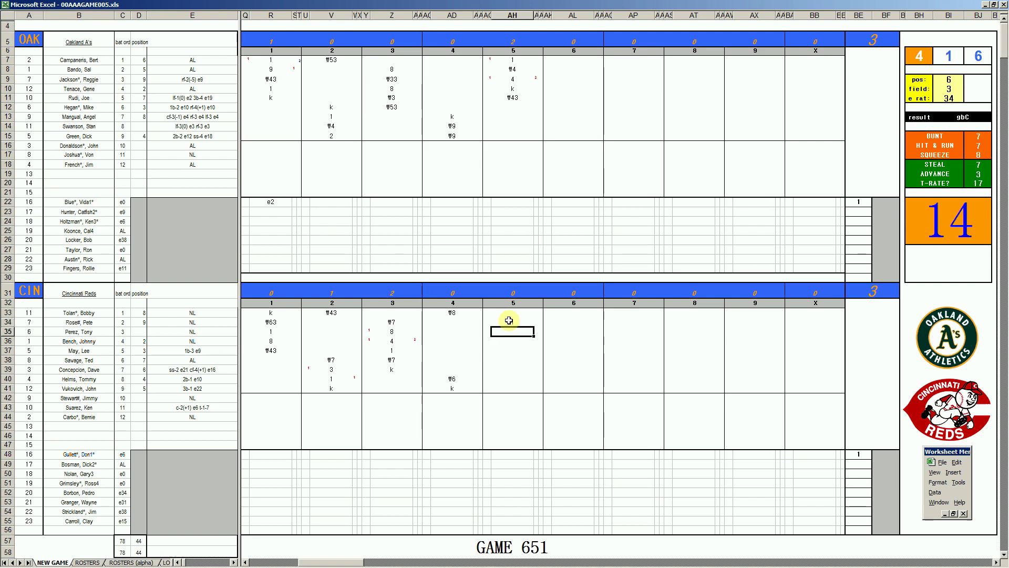
{"action": "type", "text": "8"}
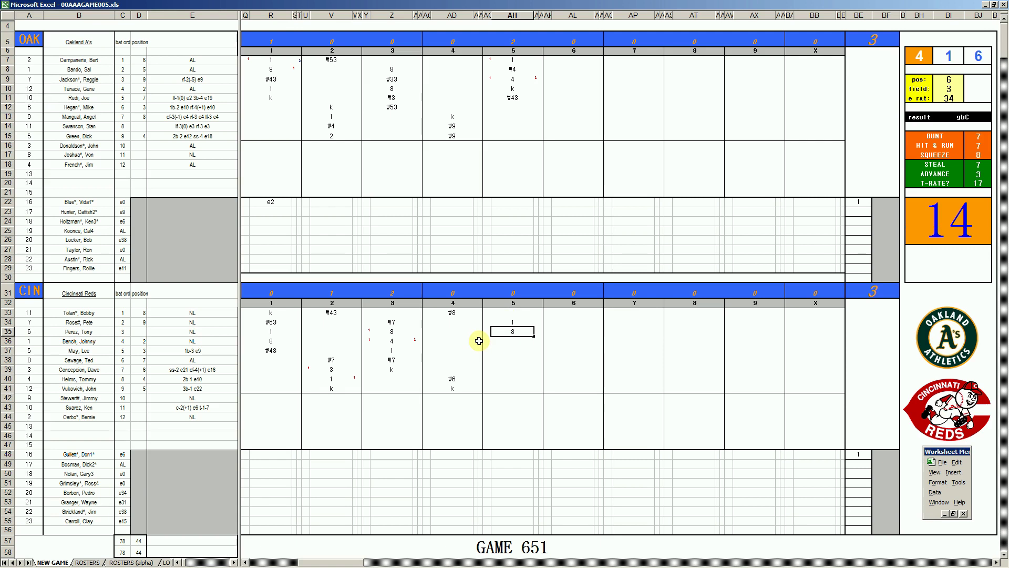
{"action": "key", "text": "Return"}
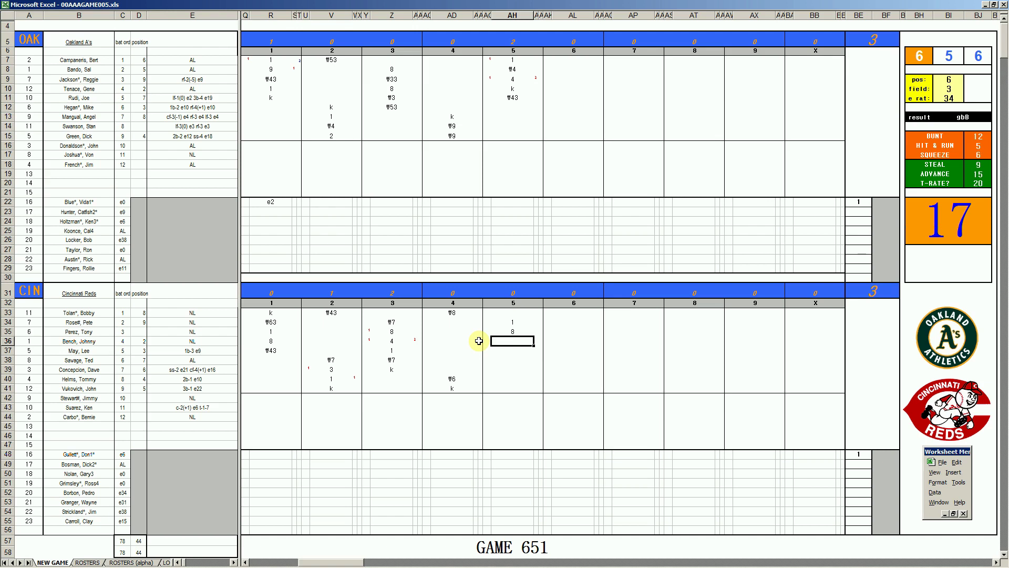
- Set defensive position 3 and field rating 2, then record Bench's #33 groundout
{"action": "key", "text": "Tab"}
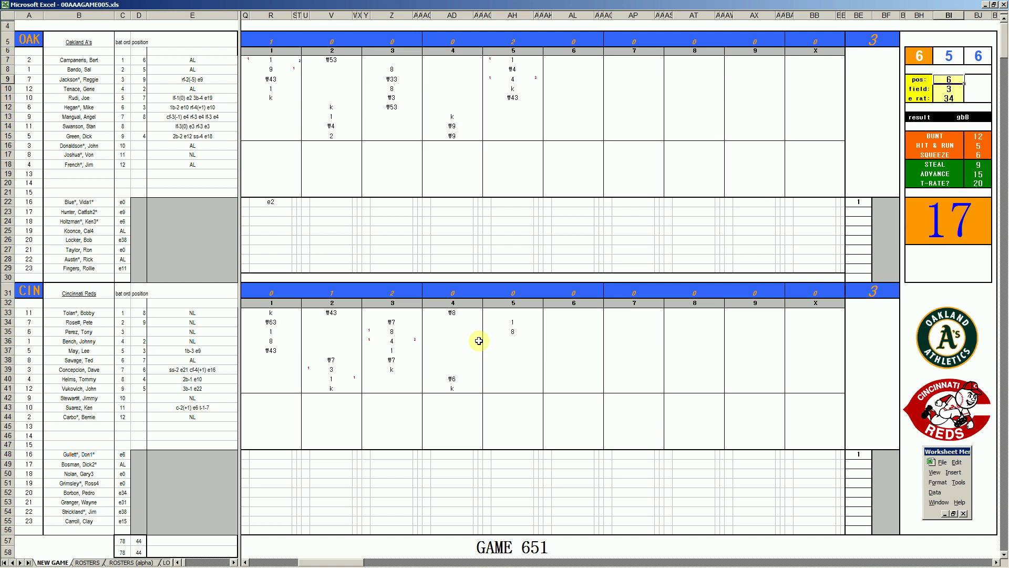
{"action": "type", "text": "3"}
{"action": "key", "text": "Return"}
{"action": "type", "text": "2"}
{"action": "key", "text": "Return"}
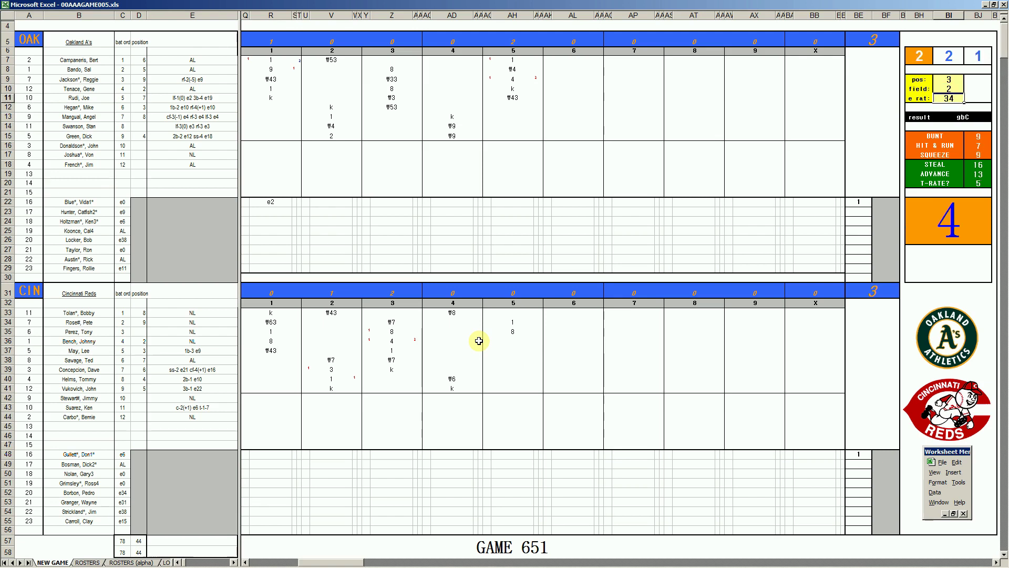
{"action": "left_click", "coordinate": [519, 336]}
{"action": "type", "text": "#33"}
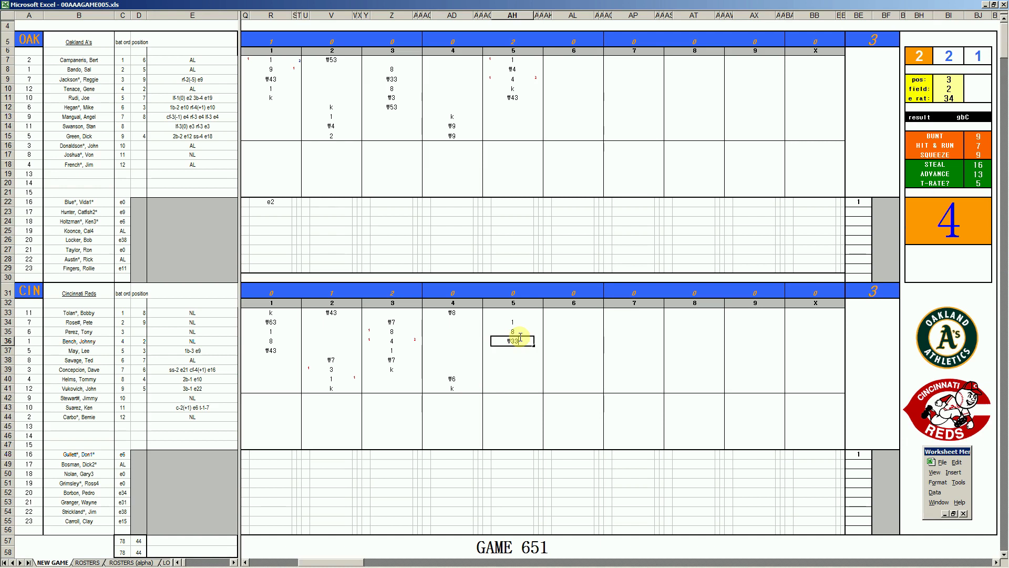
{"action": "key", "text": "Return"}
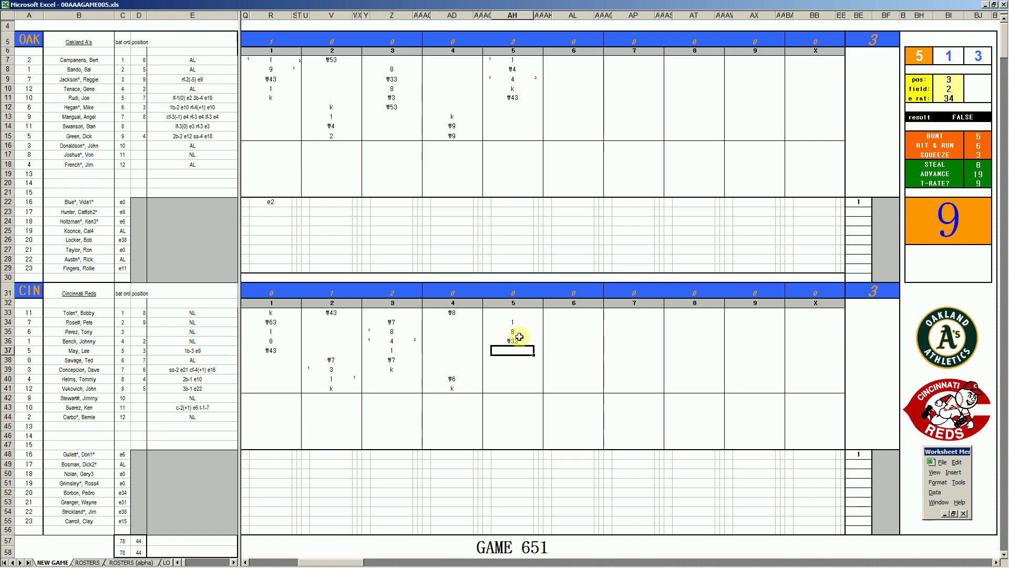
- Set position 8, field rating 3 and error rating 4, then record May's 9
{"action": "type", "text": "8"}
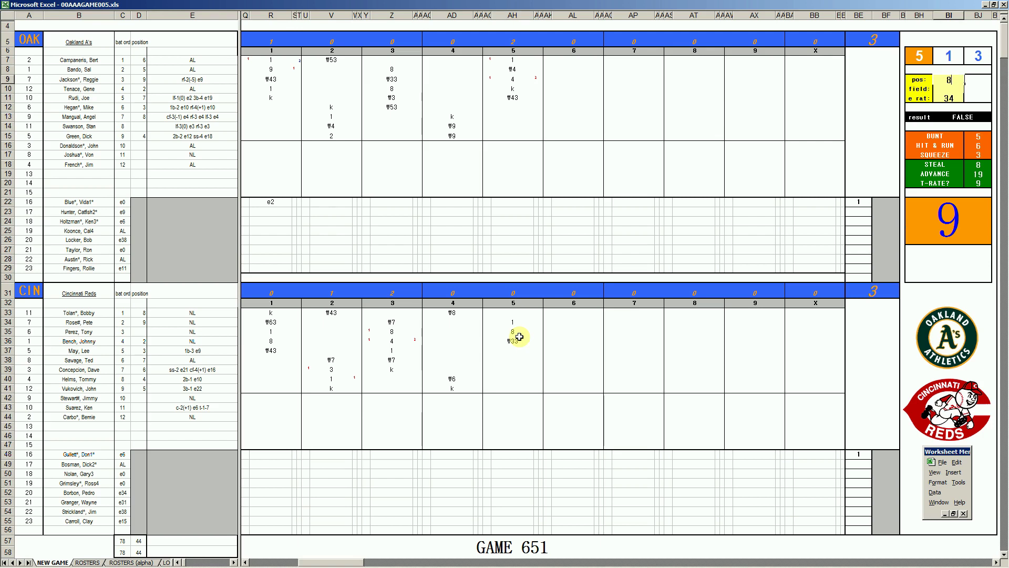
{"action": "key", "text": "Return"}
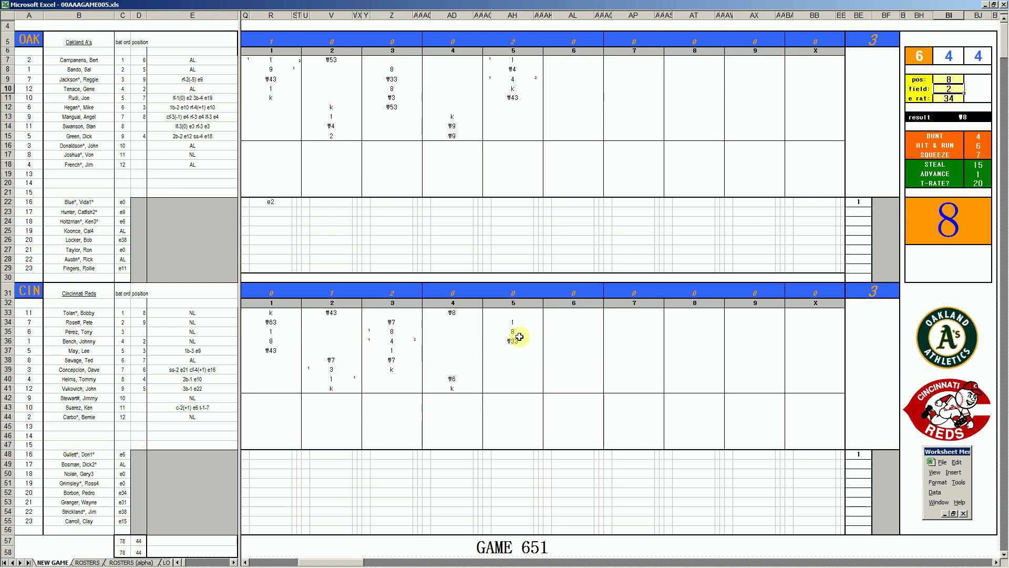
{"action": "type", "text": "3"}
{"action": "key", "text": "Return"}
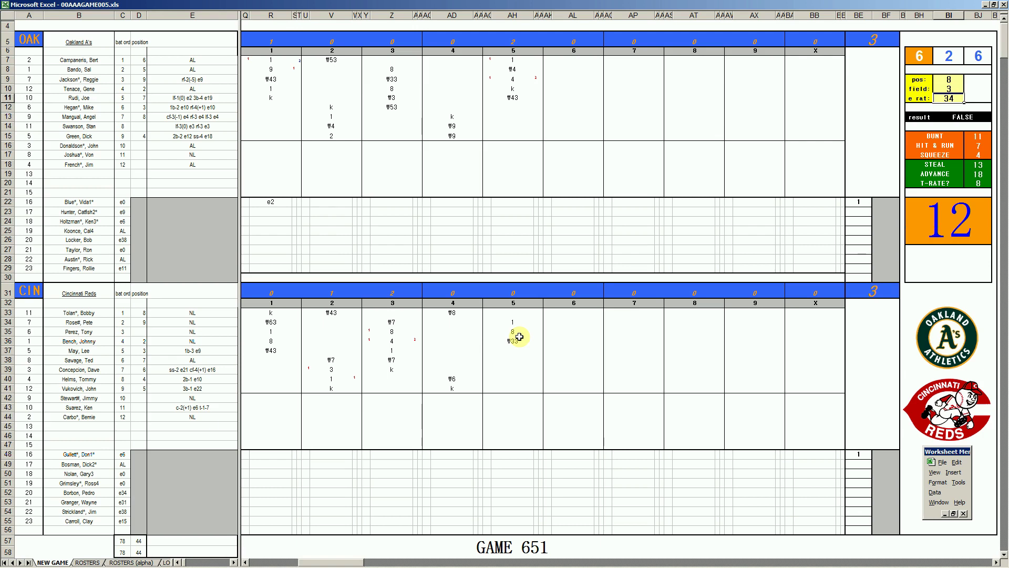
{"action": "type", "text": "4"}
{"action": "key", "text": "Return"}
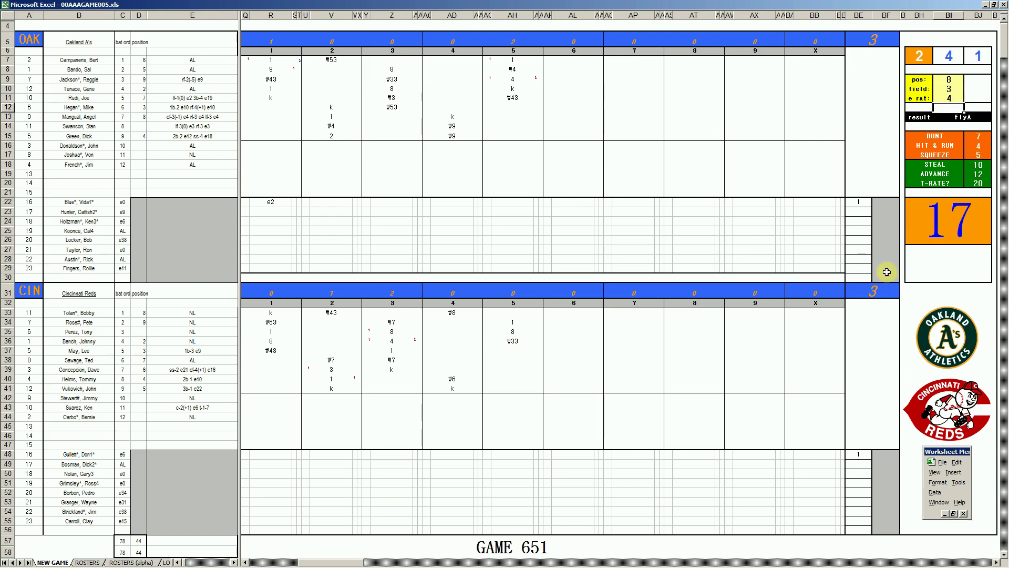
{"action": "left_click", "coordinate": [513, 350]}
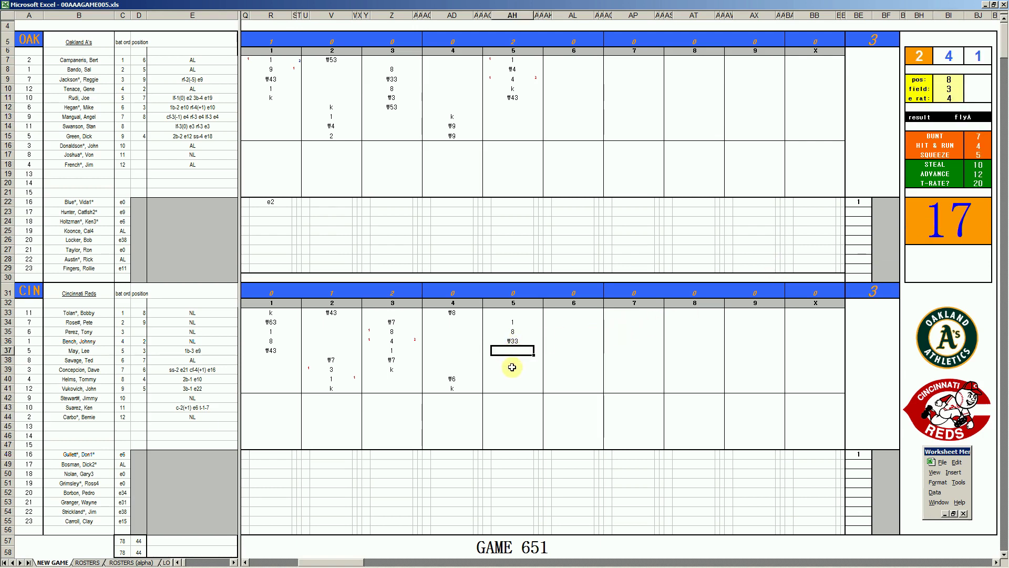
{"action": "type", "text": "9"}
{"action": "key", "text": "Return"}
- Mark Tolan's run with a 1 and enter #8 for Savage
{"action": "key", "text": "Up"}
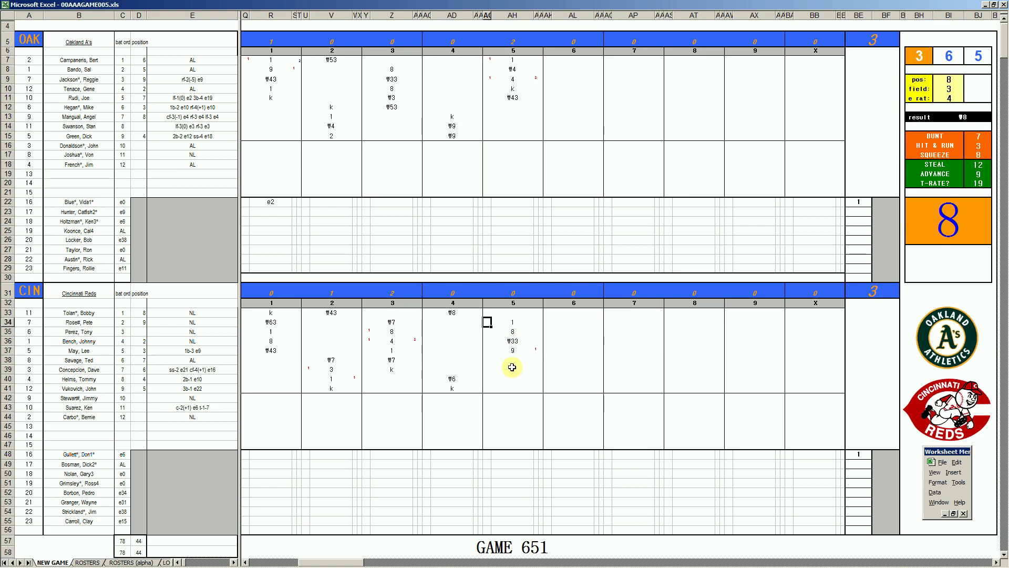
{"action": "type", "text": "1"}
{"action": "key", "text": "Return"}
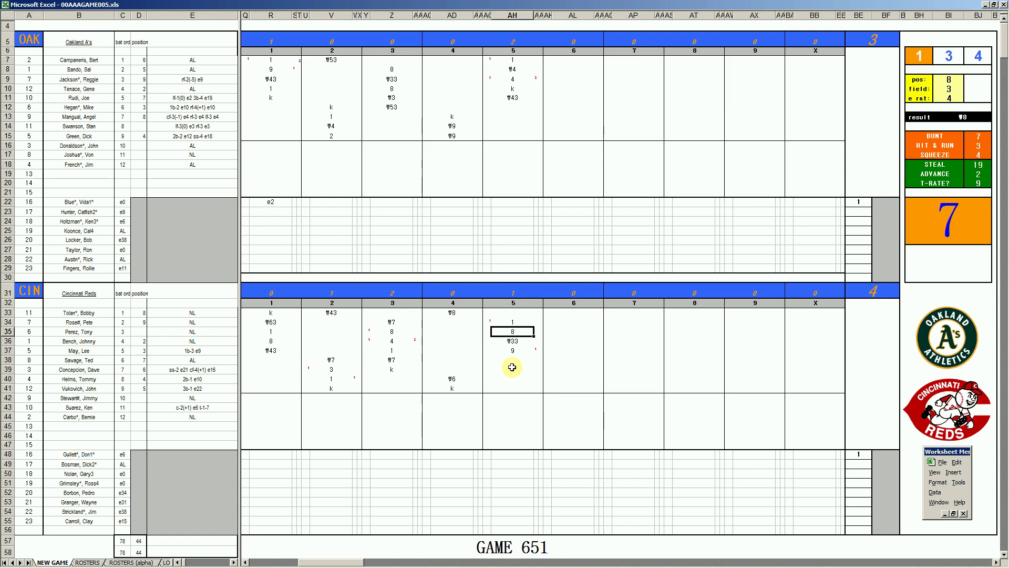
{"action": "key", "text": "Down"}
{"action": "key", "text": "Down"}
{"action": "key", "text": "Down"}
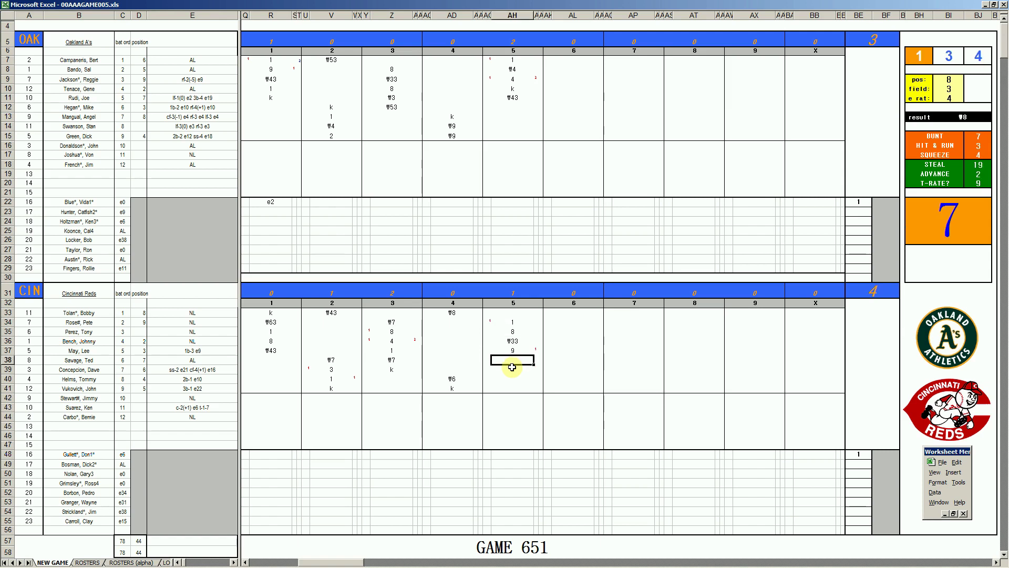
{"action": "type", "text": "#8"}
- Score the A's sixth in AL12–AL15 as ₩4, 4 with red 1 run markers, ₩4 and k
{"action": "left_click", "coordinate": [559, 106]}
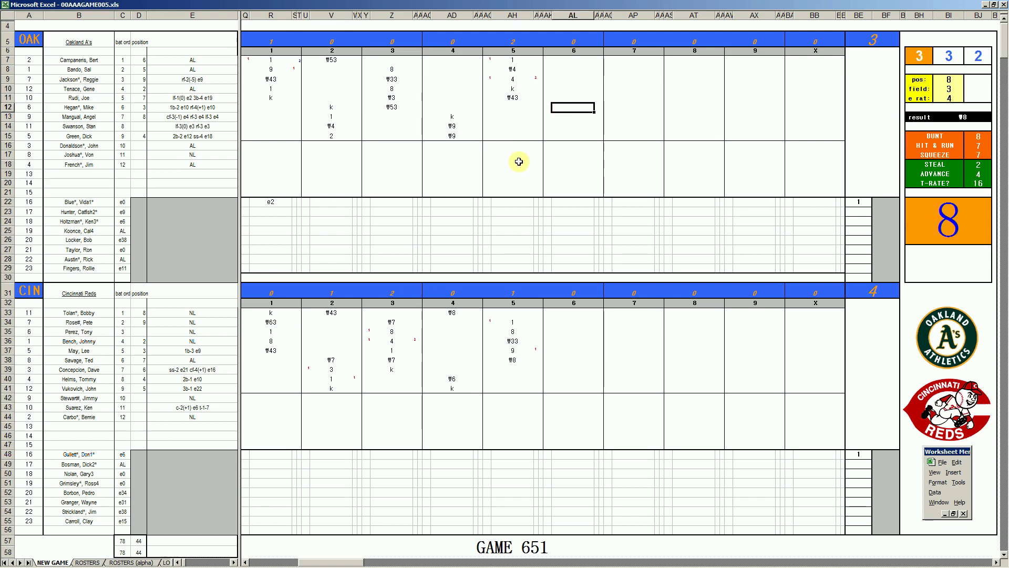
{"action": "type", "text": "#4"}
{"action": "key", "text": "Return"}
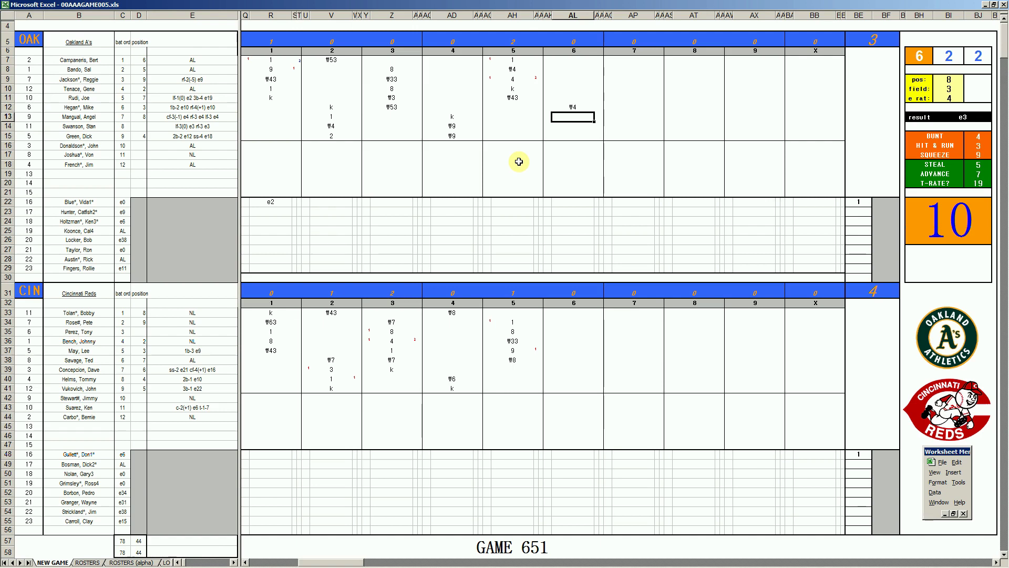
{"action": "type", "text": "4"}
{"action": "key", "text": "Tab"}
{"action": "type", "text": "1"}
{"action": "key", "text": "Return"}
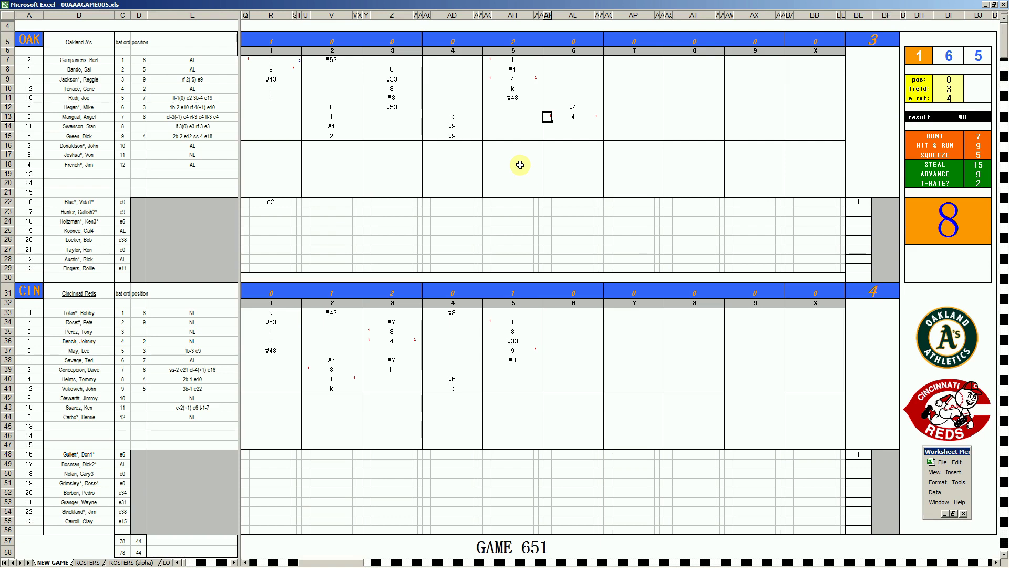
{"action": "type", "text": "1"}
{"action": "key", "text": "Return"}
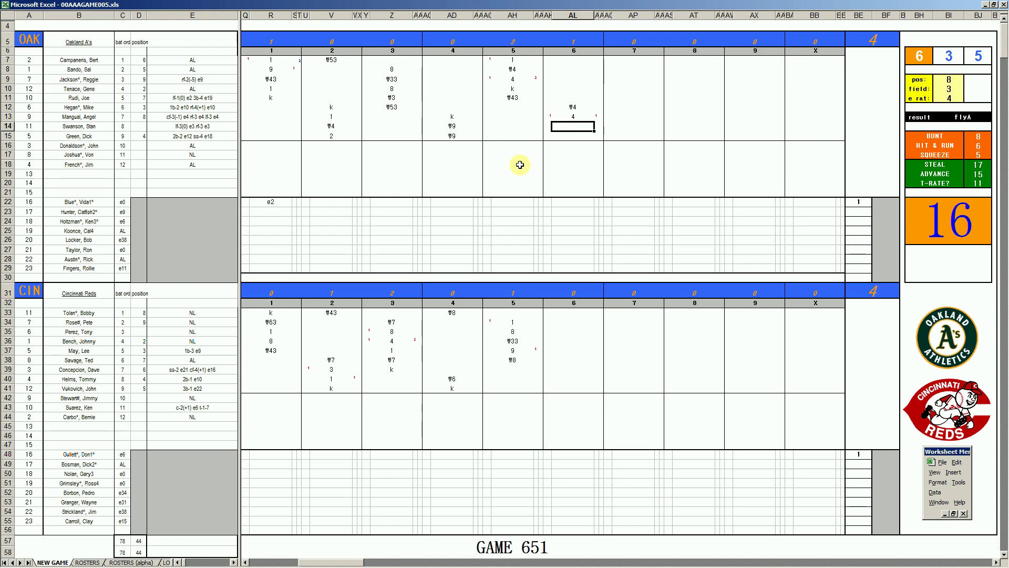
{"action": "type", "text": "#4"}
{"action": "key", "text": "Return"}
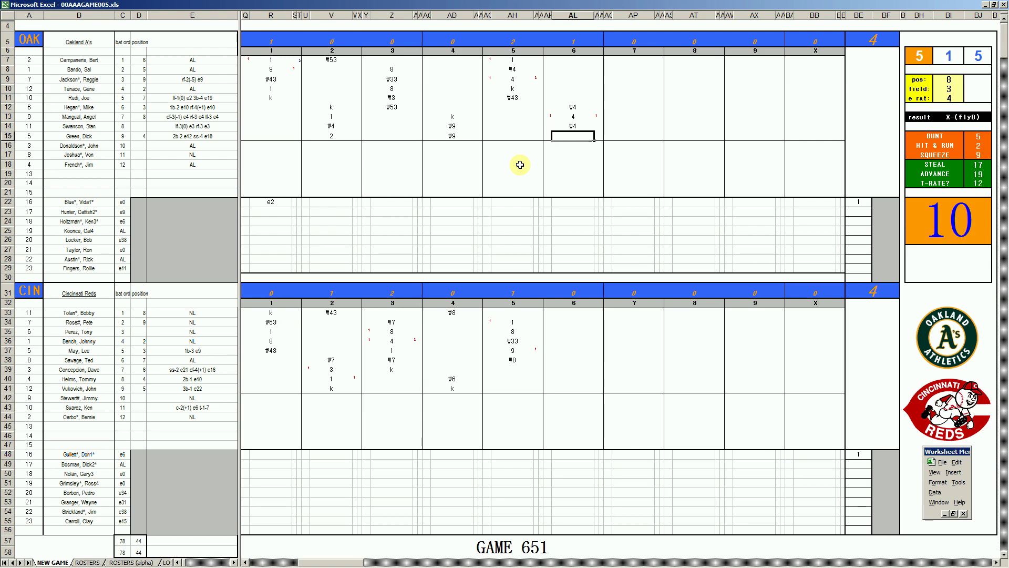
{"action": "type", "text": "k"}
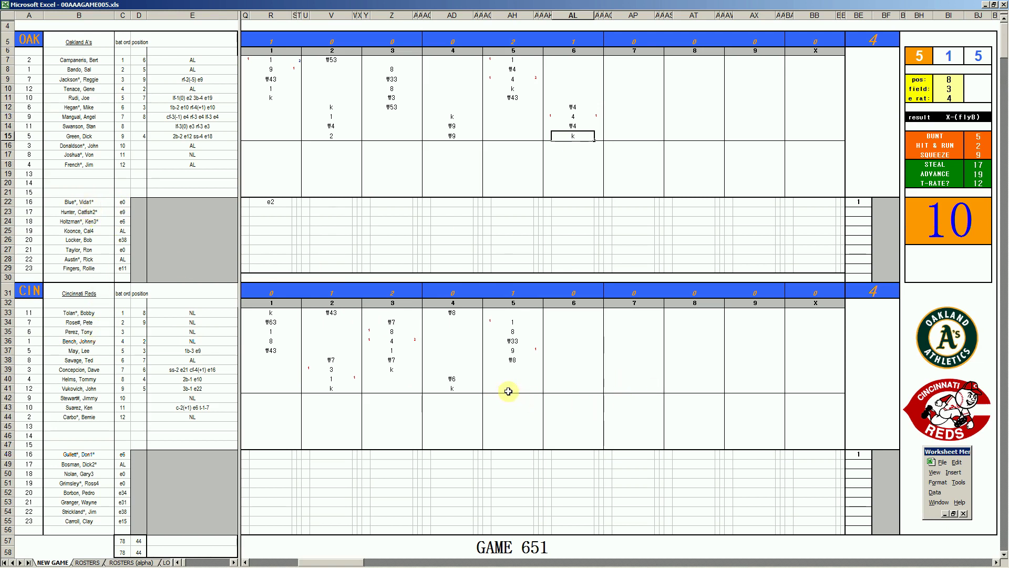
- Enter k, ₩43 and 8 in rows 39–41 and k in row 33 for the Reds' sixth
{"action": "left_click", "coordinate": [567, 368]}
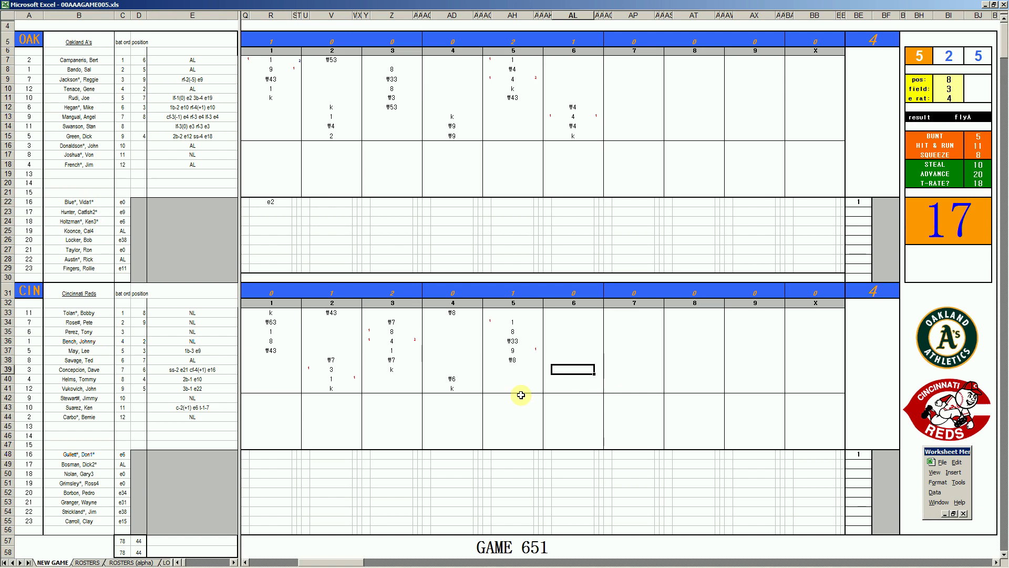
{"action": "type", "text": "k"}
{"action": "key", "text": "Return"}
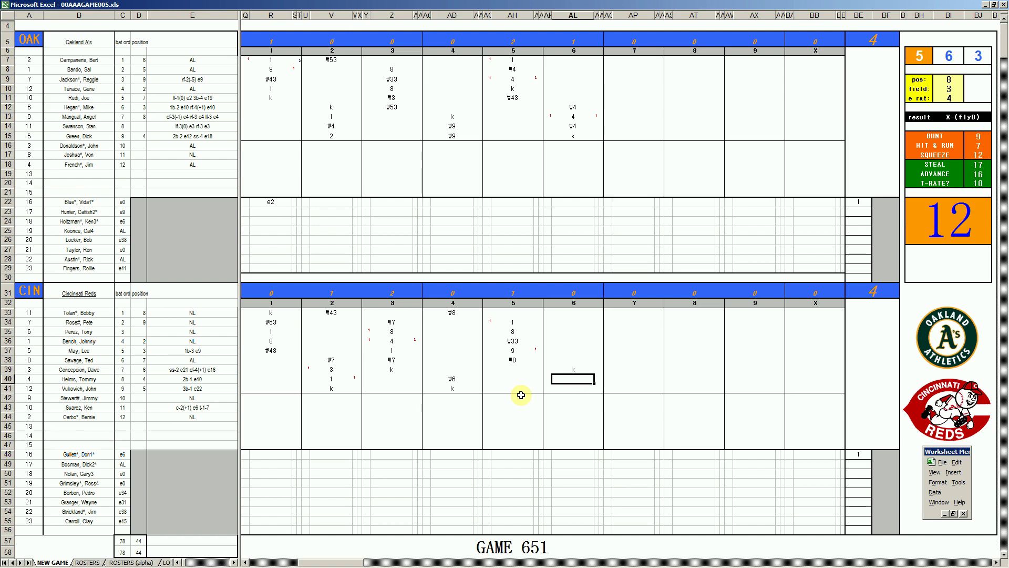
{"action": "type", "text": "#43"}
{"action": "key", "text": "Return"}
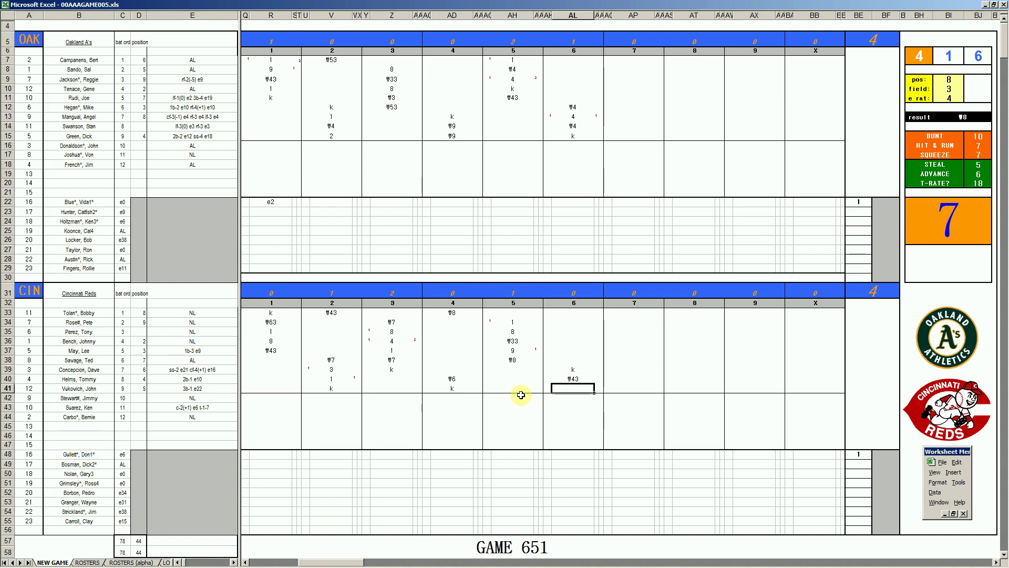
{"action": "type", "text": "8"}
{"action": "left_click", "coordinate": [574, 313]}
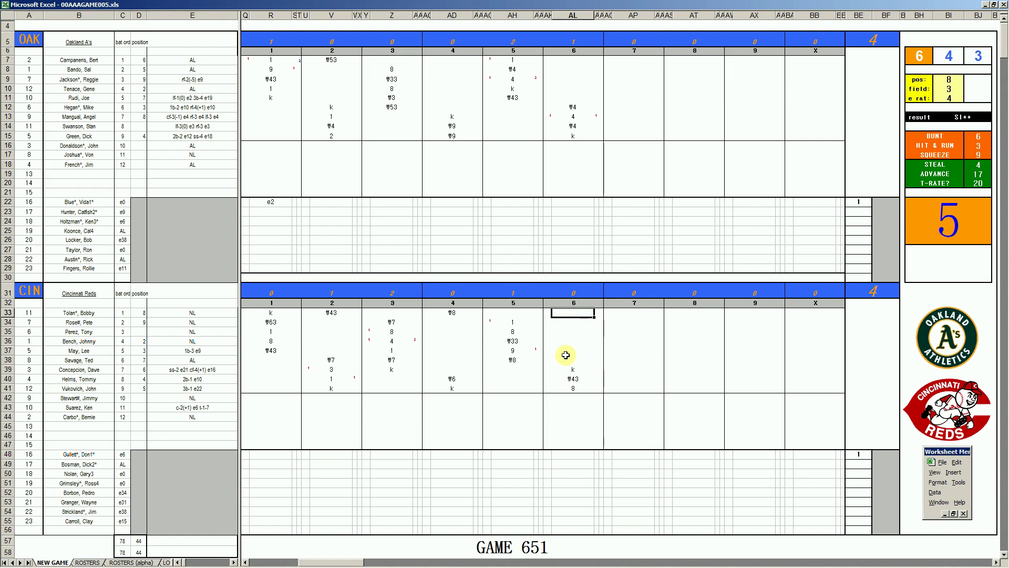
{"action": "type", "text": "k"}
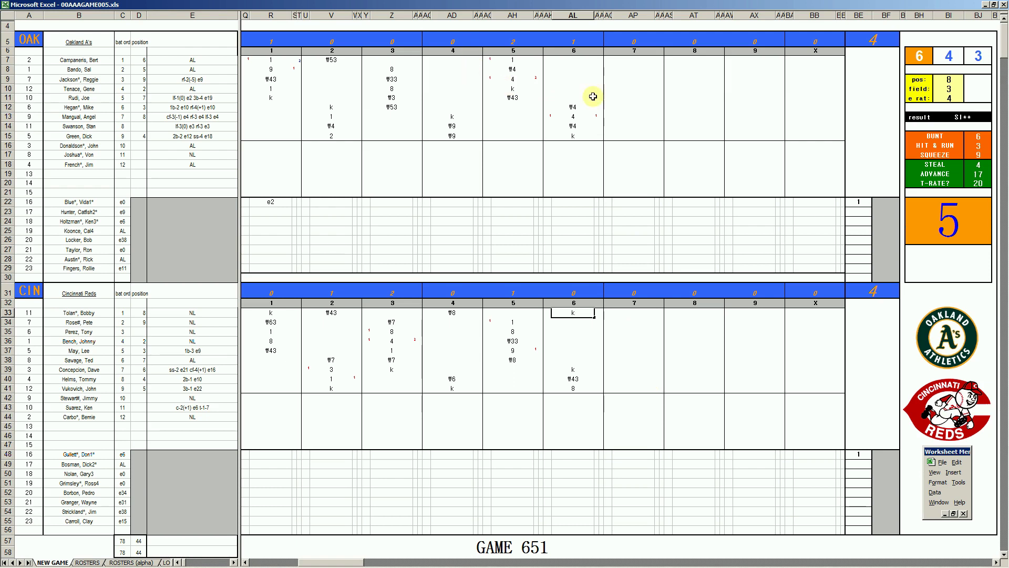
- Enter 8 and ₩43 in AP7 and AP8 for the A's seventh
{"action": "left_click", "coordinate": [633, 59]}
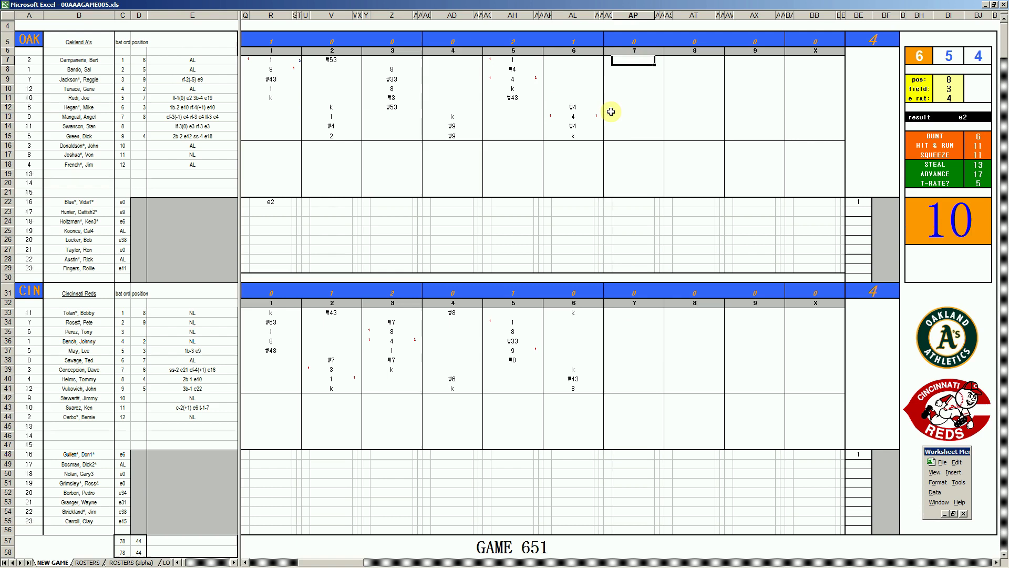
{"action": "type", "text": "8"}
{"action": "key", "text": "Return"}
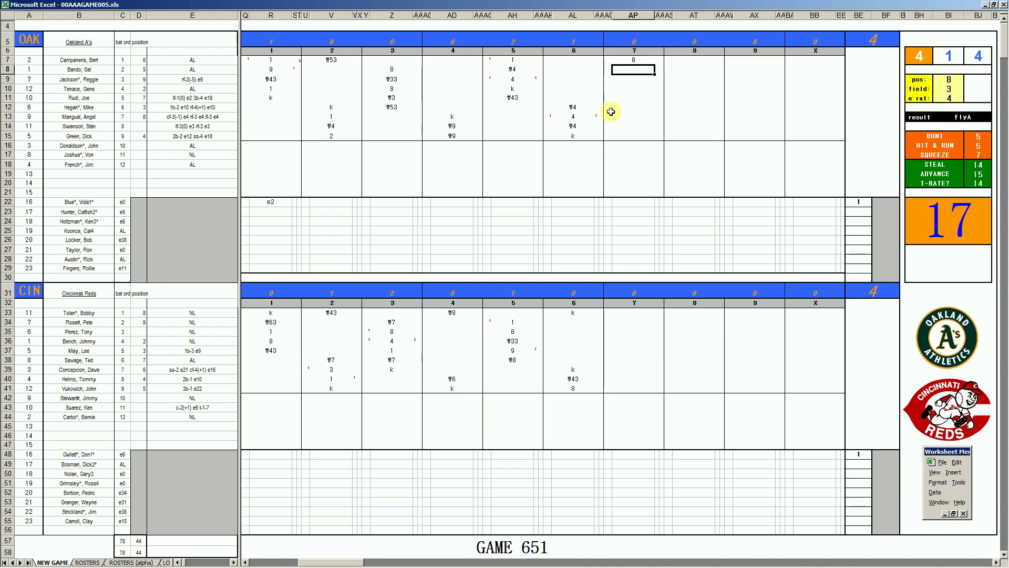
{"action": "type", "text": "\\"}
{"action": "type", "text": "43"}
{"action": "key", "text": "Return"}
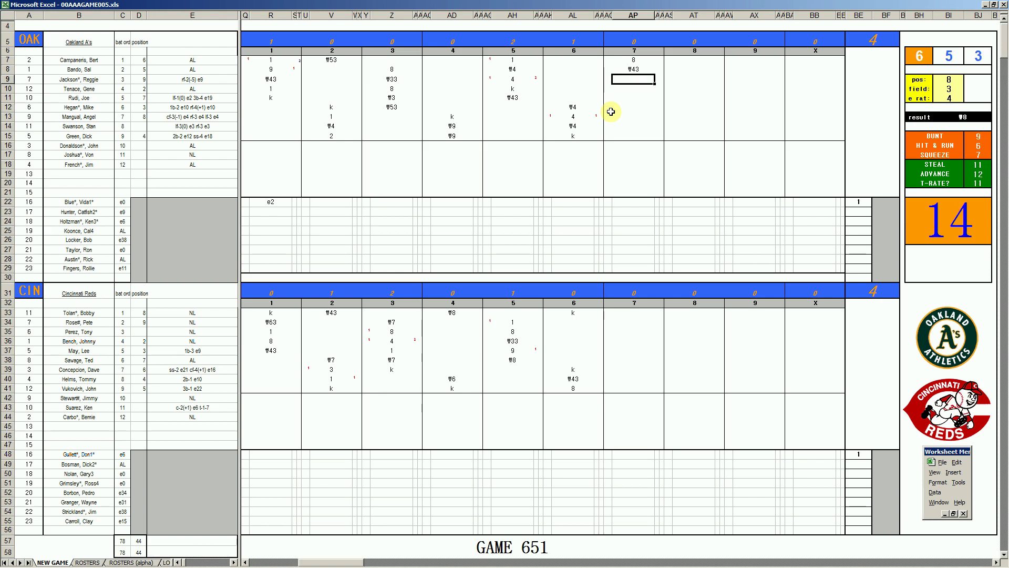
- Change the dice panel pos value to 4 and return to AP9
{"action": "key", "text": "Tab"}
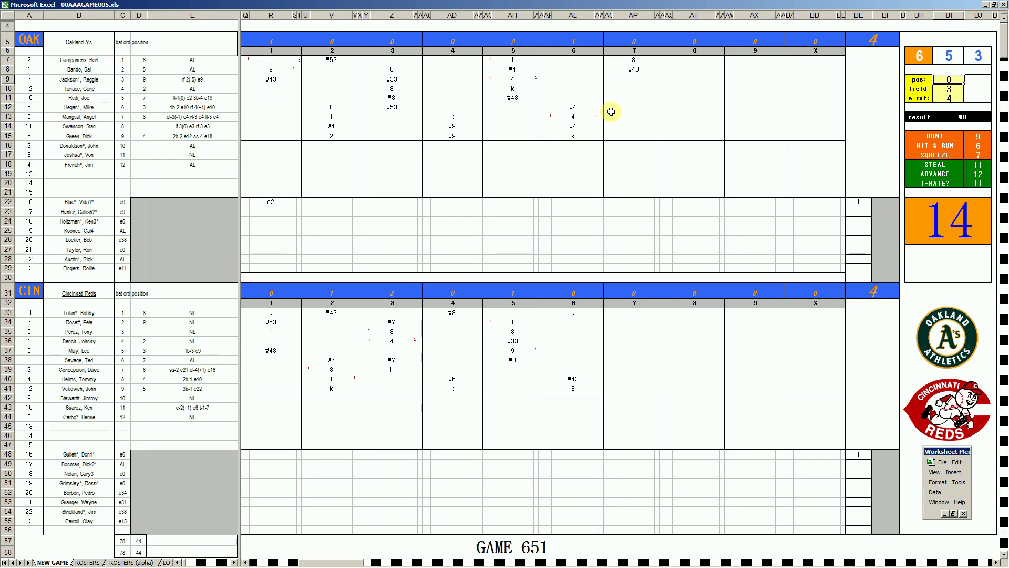
{"action": "type", "text": "4"}
{"action": "key", "text": "Return"}
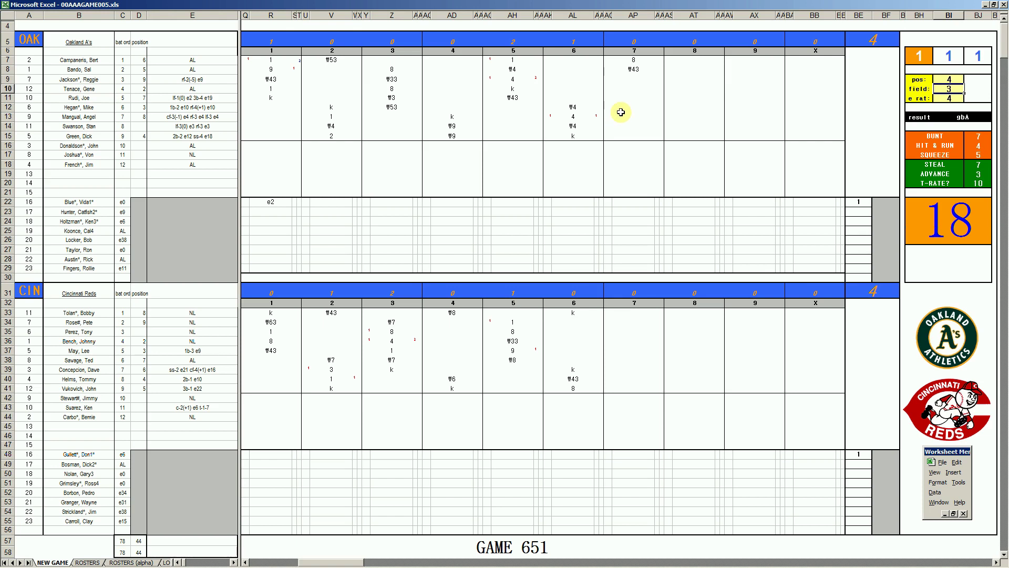
{"action": "left_click", "coordinate": [632, 80]}
{"action": "type", "text": "ꟻ43"}
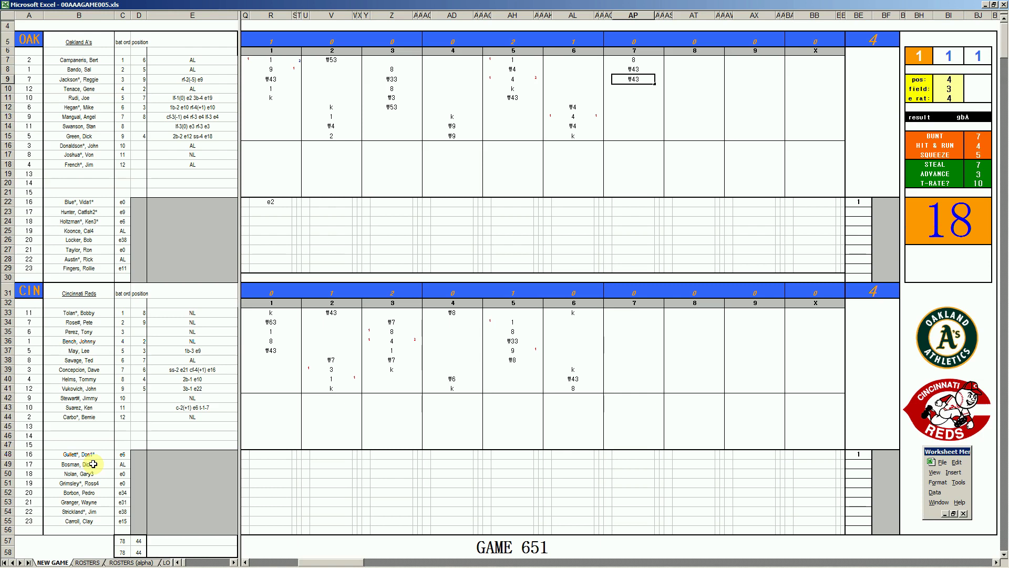
- Enter 1 in AP10 with a run marker beside row 7, then ₩6 in AP11
{"action": "key", "text": "Return"}
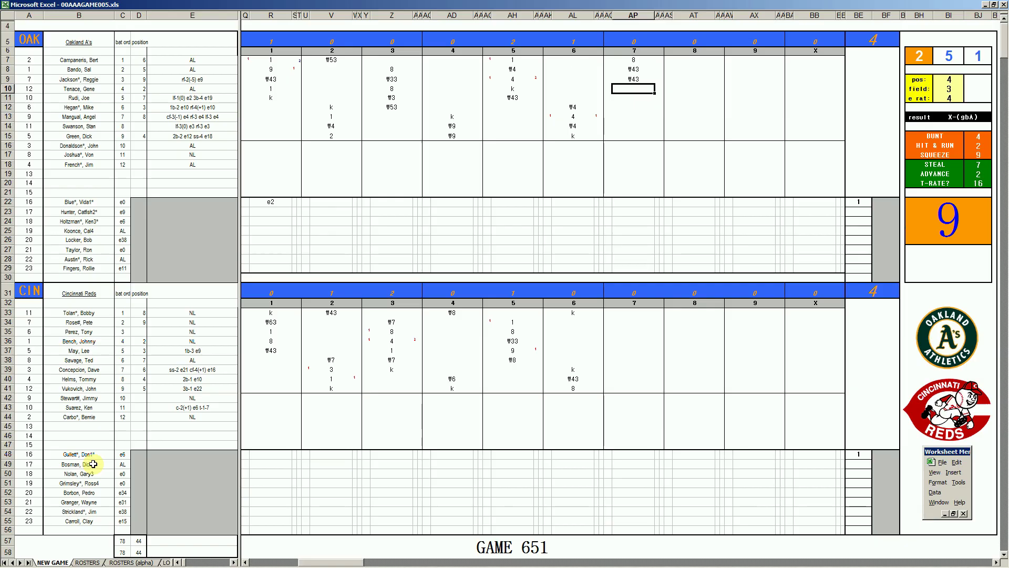
{"action": "type", "text": "1"}
{"action": "key", "text": "Tab"}
{"action": "key", "text": "Up"}
{"action": "key", "text": "Up"}
{"action": "type", "text": "1"}
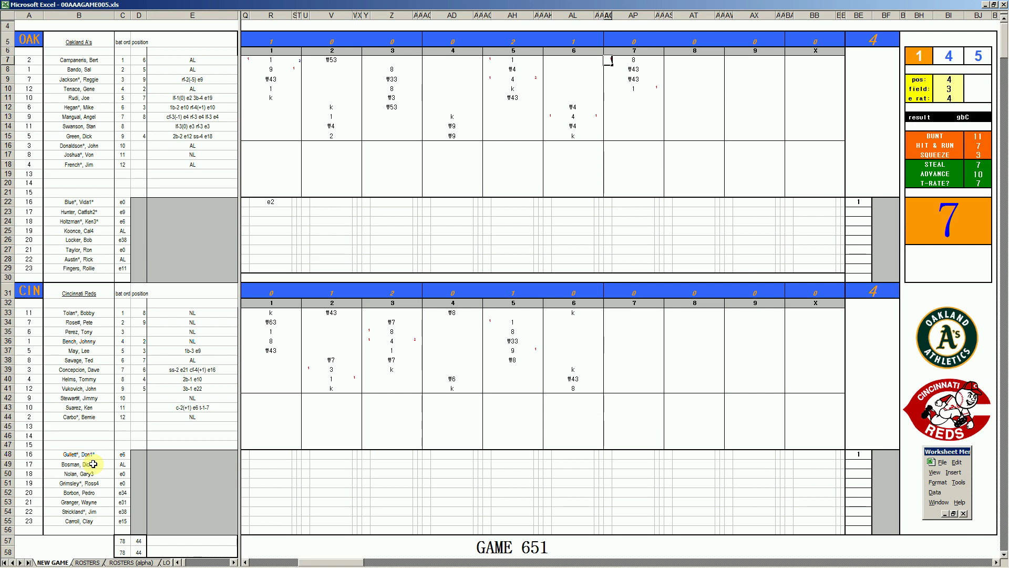
{"action": "key", "text": "Return"}
{"action": "key", "text": "Down"}
{"action": "key", "text": "Down"}
{"action": "key", "text": "Down"}
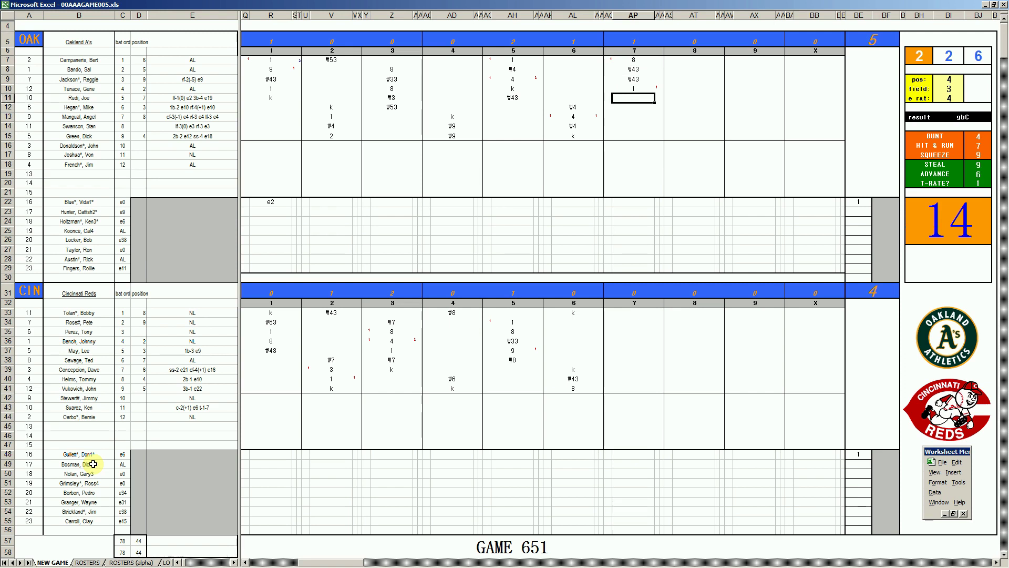
{"action": "type", "text": "\\6"}
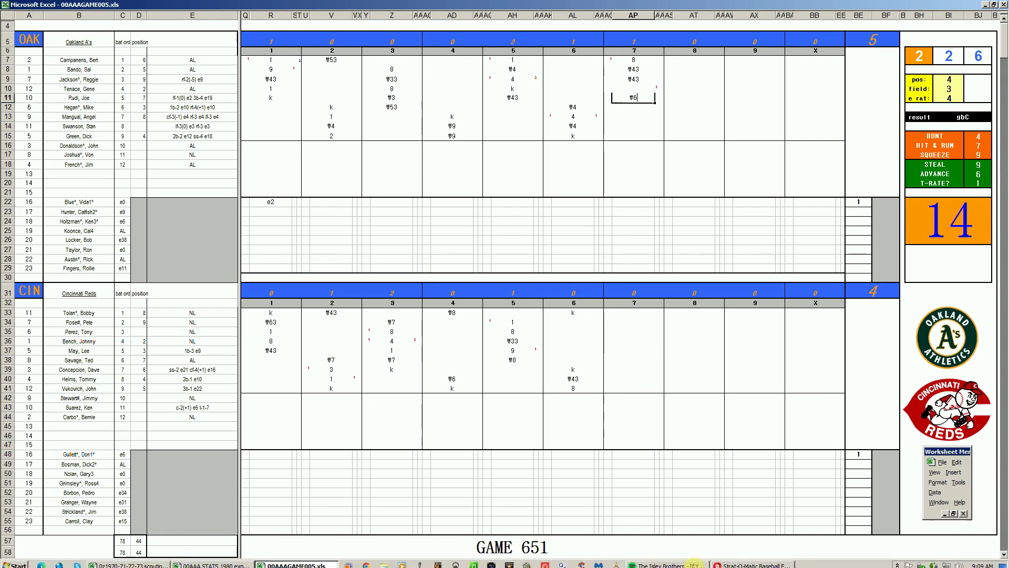
{"action": "left_click", "coordinate": [687, 562]}
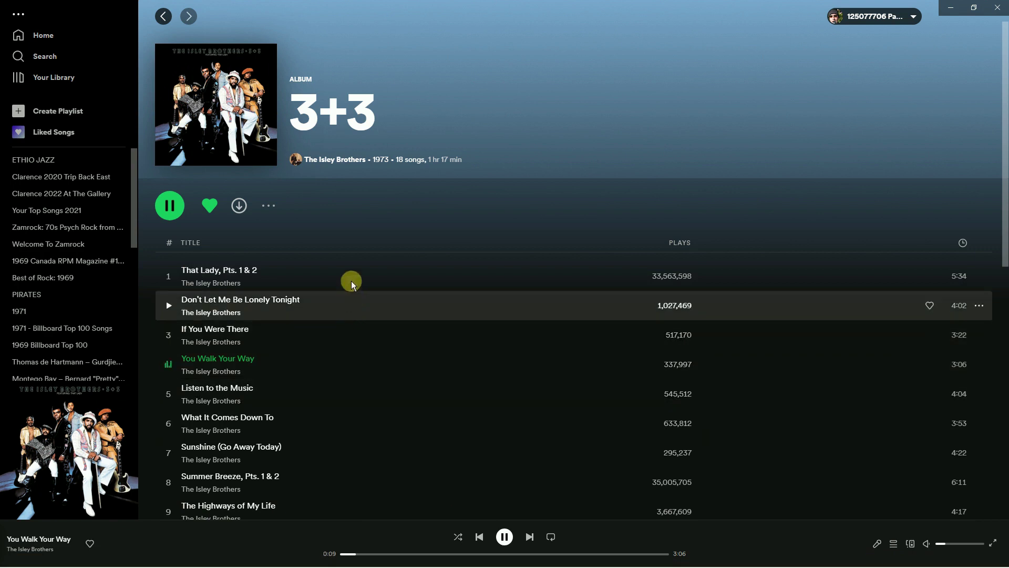
{"action": "mouse_move", "coordinate": [290, 565]}
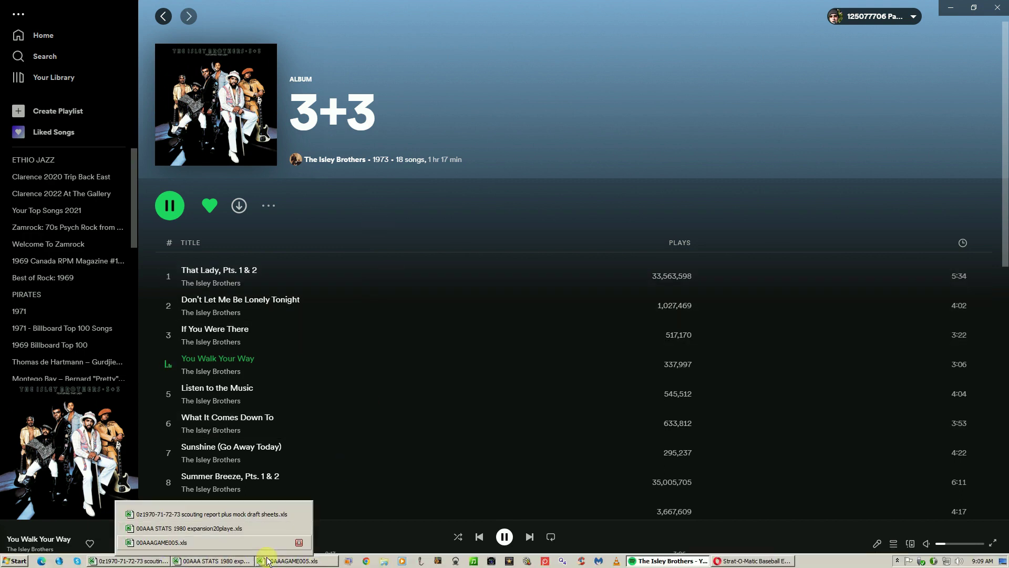
{"action": "left_click", "coordinate": [294, 561]}
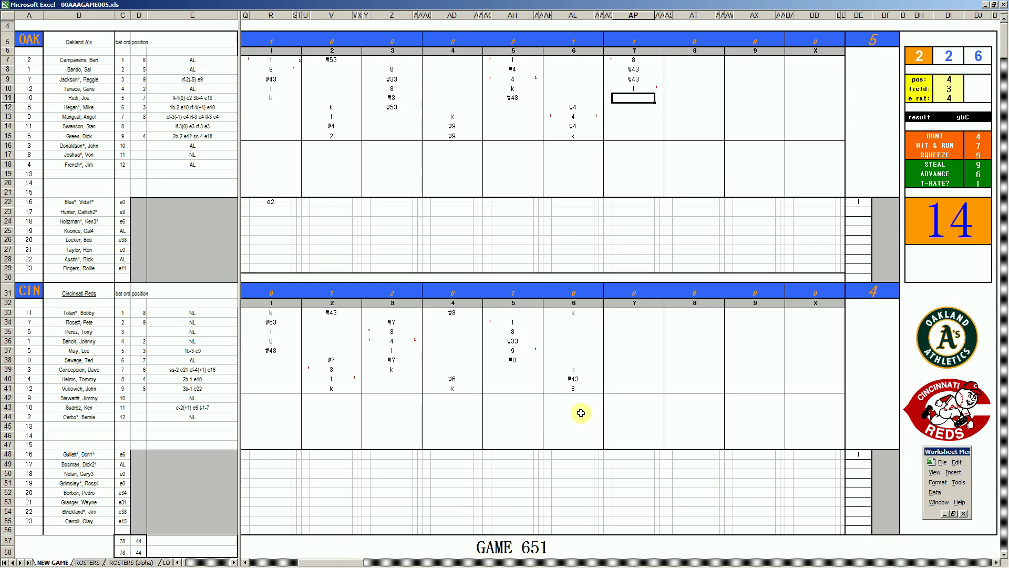
- Finish ₩6, then enter k and ₩9 in rows 34–35 of the Reds' seventh
{"action": "type", "text": "#6"}
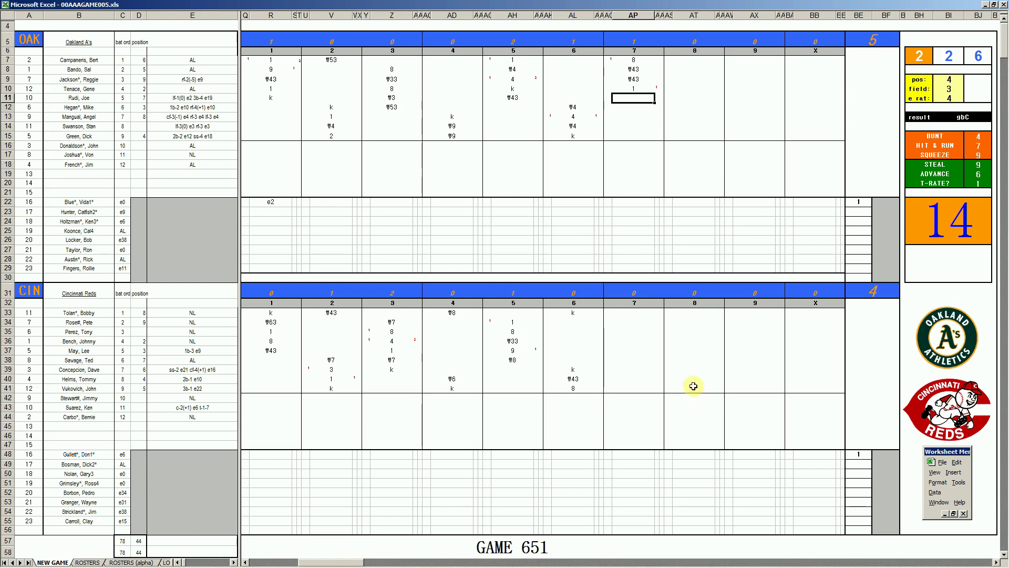
{"action": "left_click", "coordinate": [633, 321]}
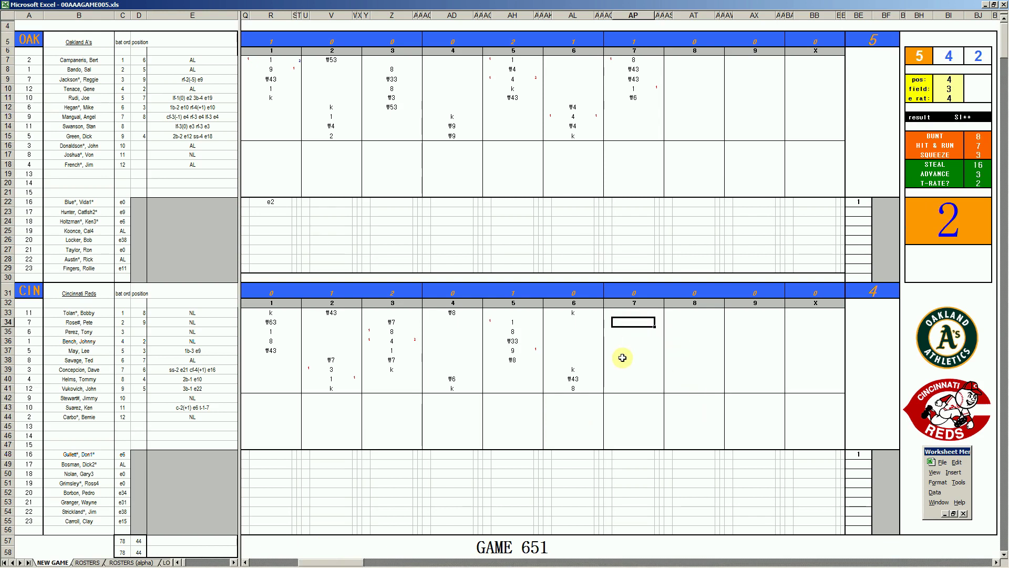
{"action": "type", "text": "k"}
{"action": "key", "text": "Return"}
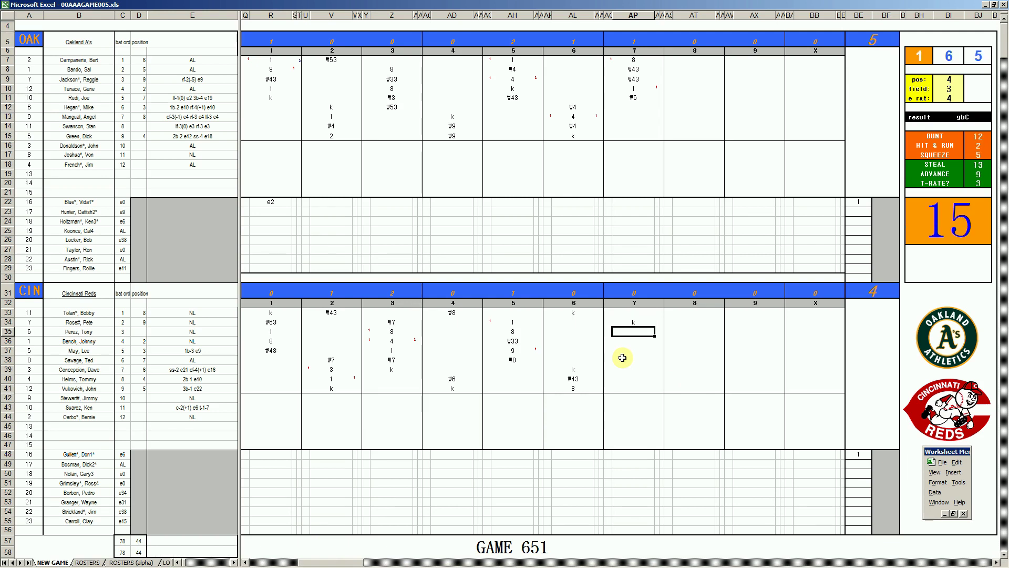
{"action": "type", "text": "#9"}
{"action": "key", "text": "Return"}
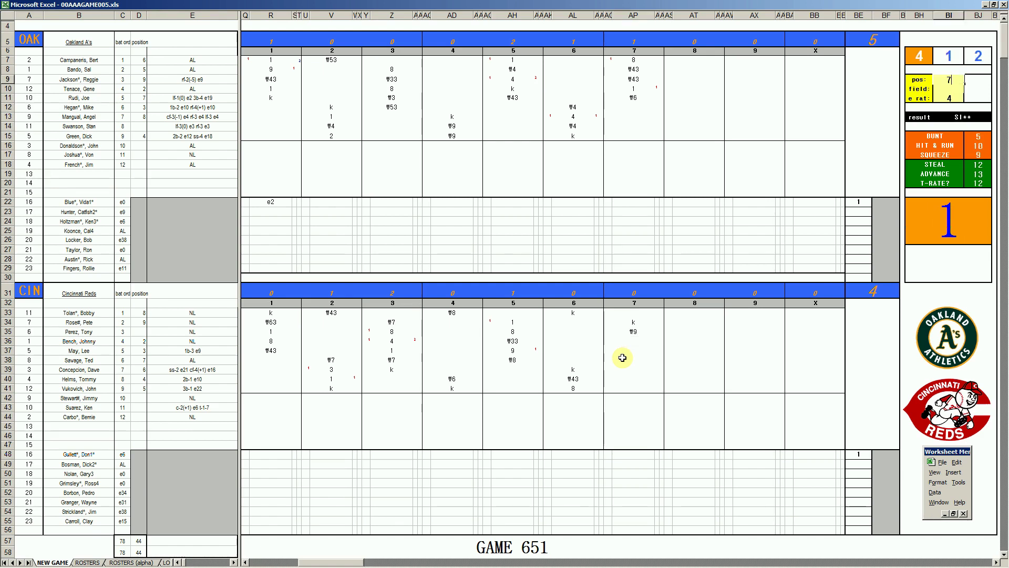
- Set the play lookup to pos 7, field 1, error rating 2, and enter ₩7 in AP36
{"action": "type", "text": "7"}
{"action": "key", "text": "Return"}
{"action": "type", "text": "1"}
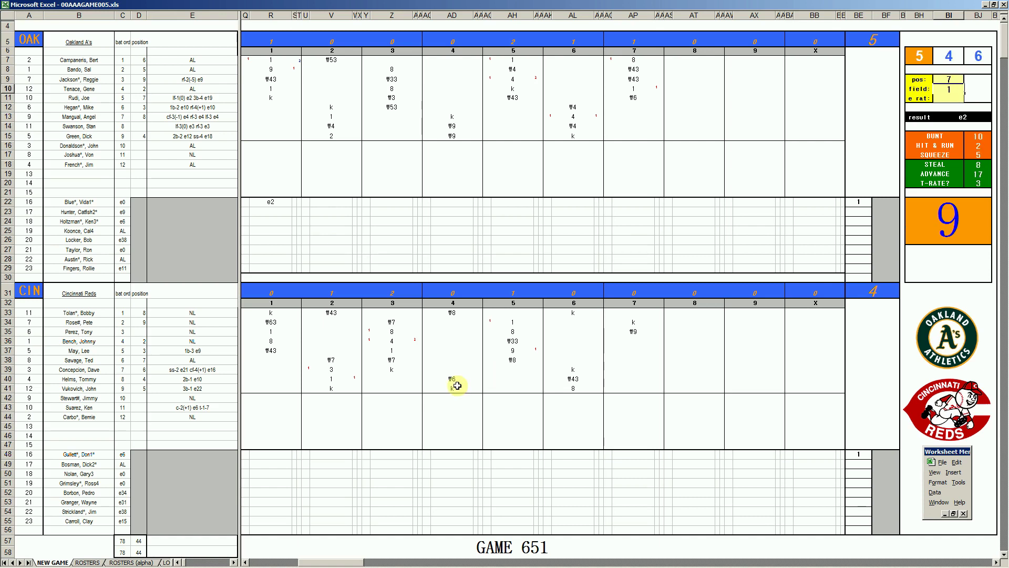
{"action": "key", "text": "Return"}
{"action": "type", "text": "2"}
{"action": "key", "text": "Return"}
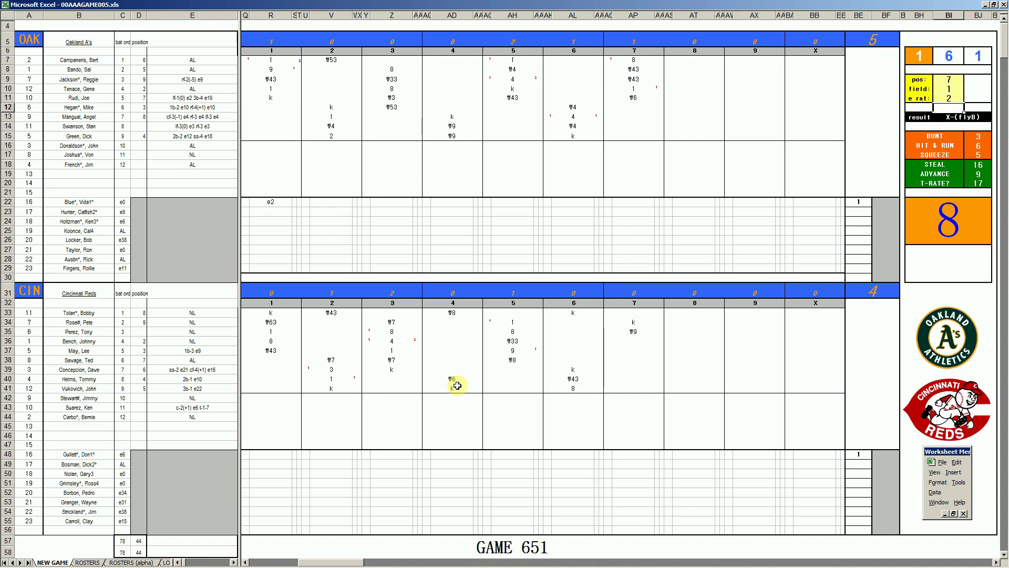
{"action": "type", "text": "k"}
{"action": "left_click", "coordinate": [637, 341]}
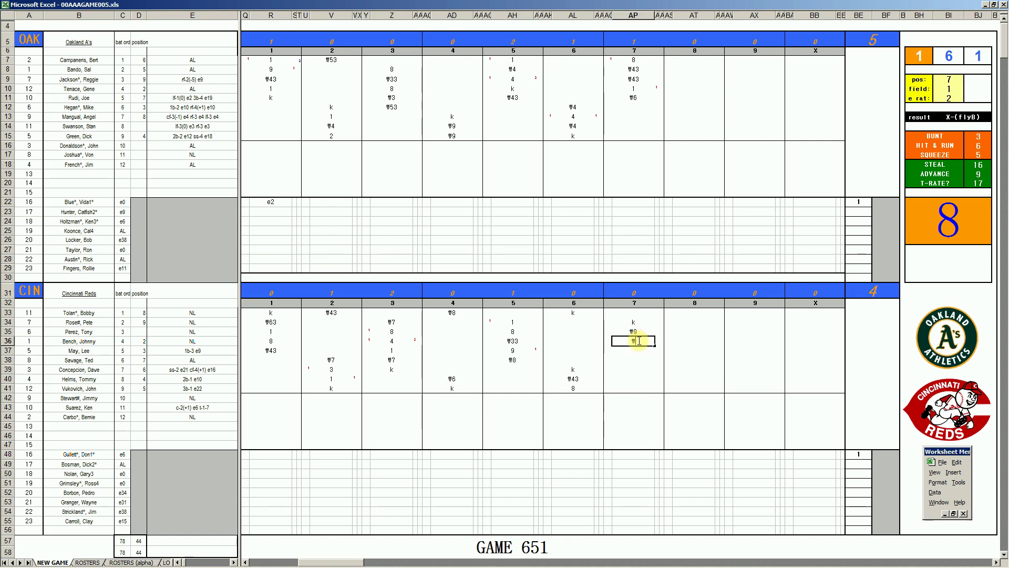
{"action": "type", "text": "#7"}
- Score the A's eighth as 1, ₩43, ₩7 and ₩2, with 7 in BF48
{"action": "left_click", "coordinate": [677, 109]}
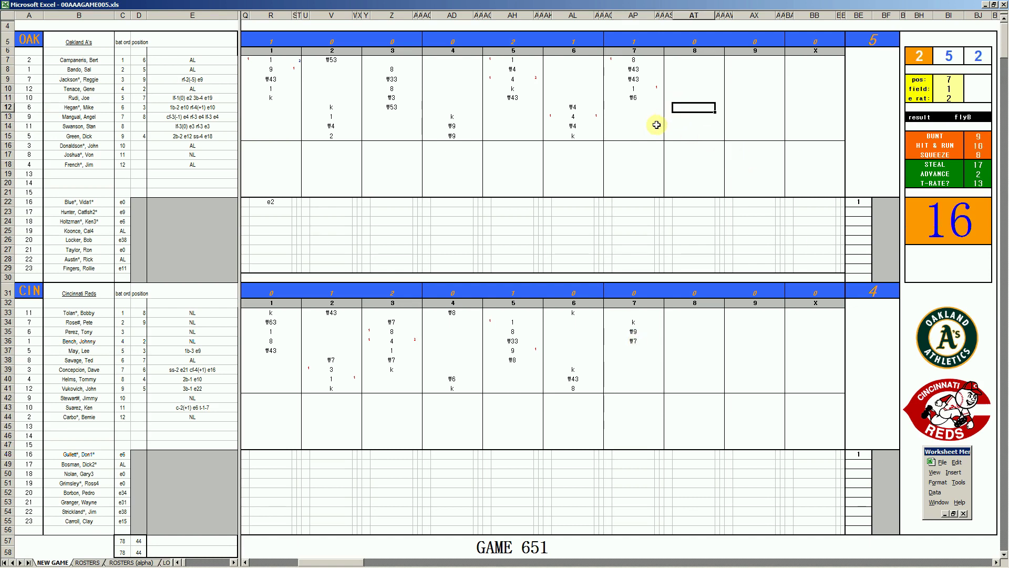
{"action": "type", "text": "1"}
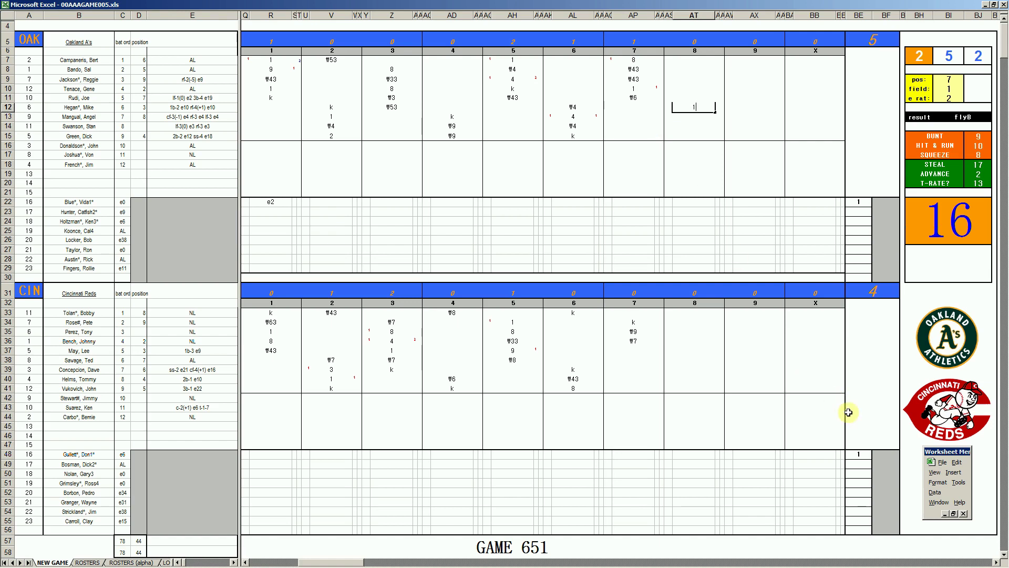
{"action": "left_click", "coordinate": [885, 454]}
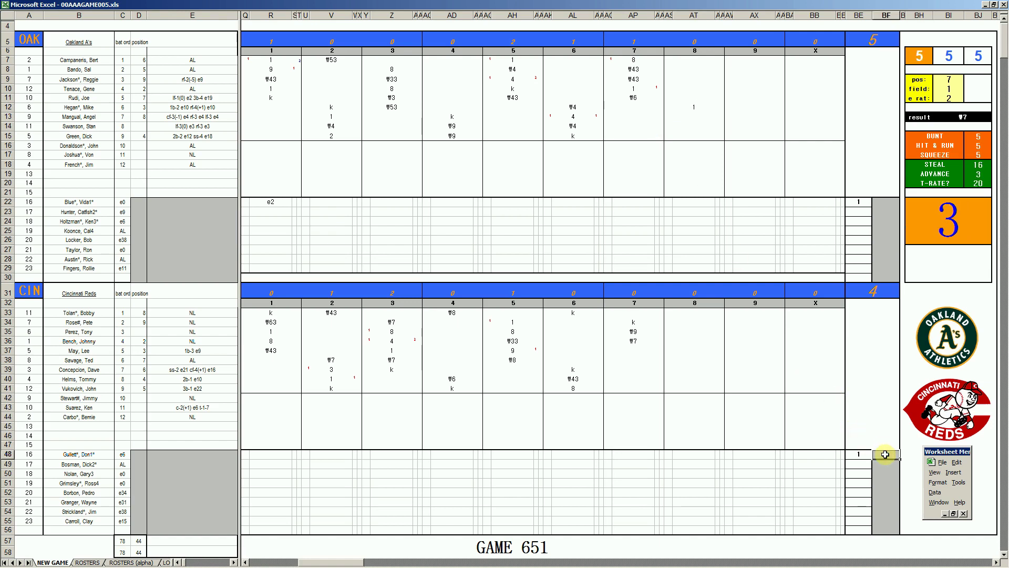
{"action": "type", "text": "7"}
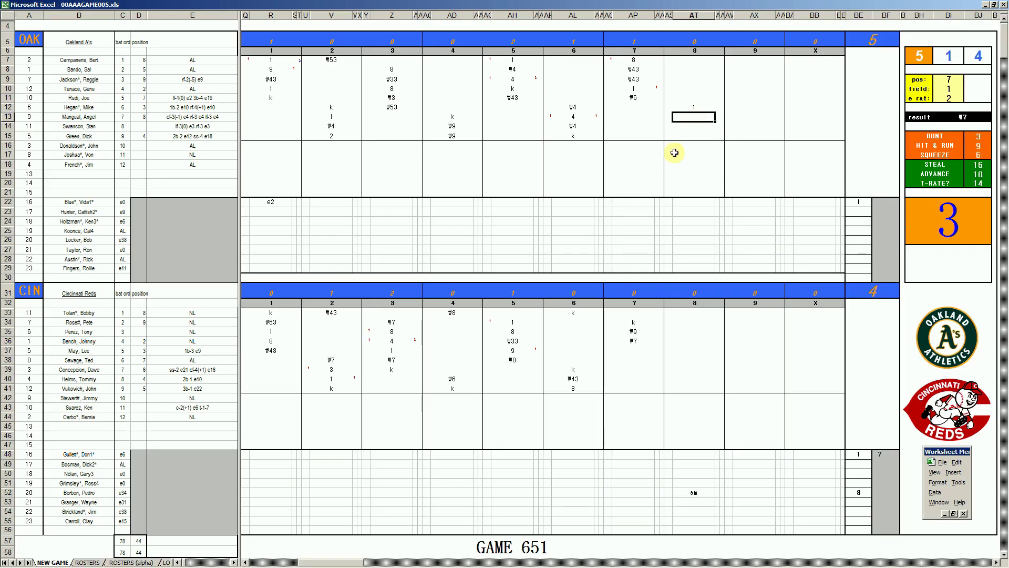
{"action": "type", "text": "#43"}
{"action": "key", "text": "Return"}
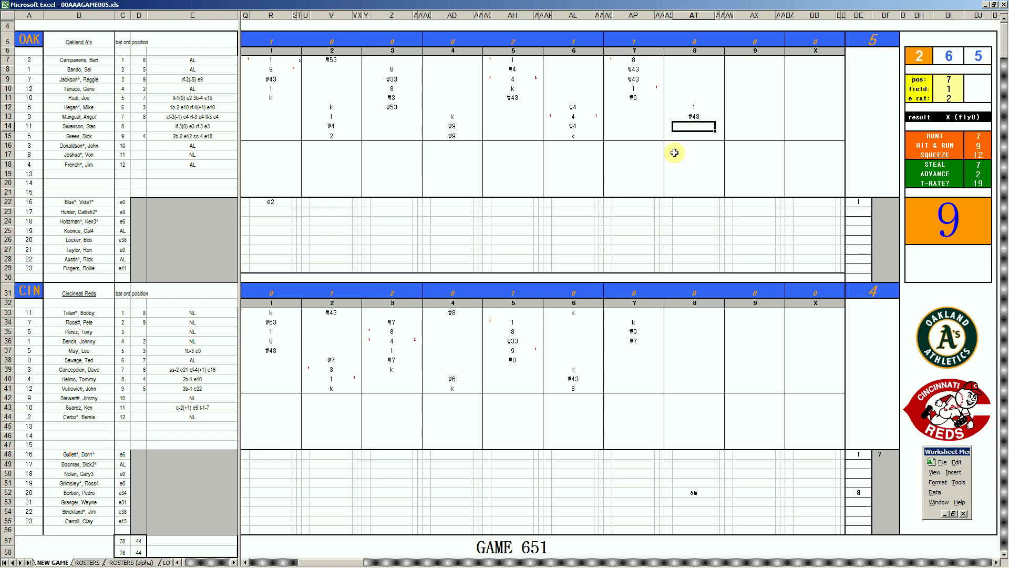
{"action": "type", "text": "#7"}
{"action": "key", "text": "Return"}
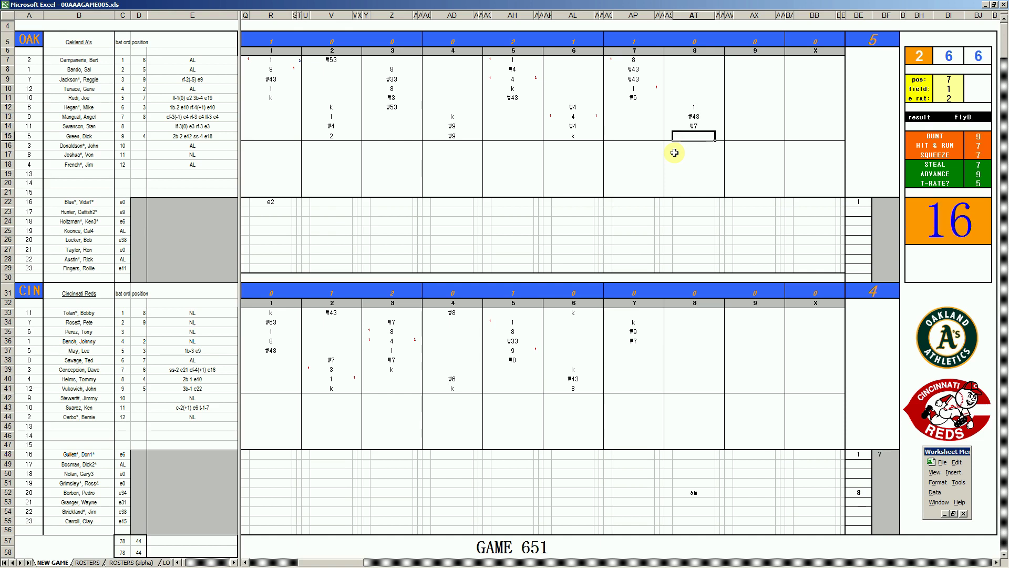
{"action": "type", "text": "#2"}
- Start the Reds' eighth with ₩63 in AT37
{"action": "left_click", "coordinate": [680, 352]}
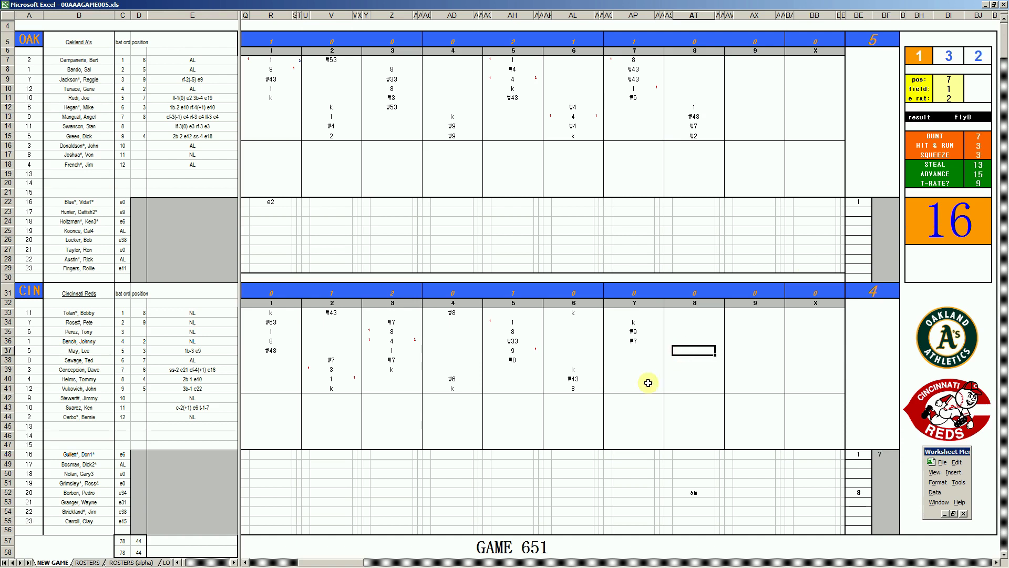
{"action": "type", "text": "#63"}
{"action": "key", "text": "Return"}
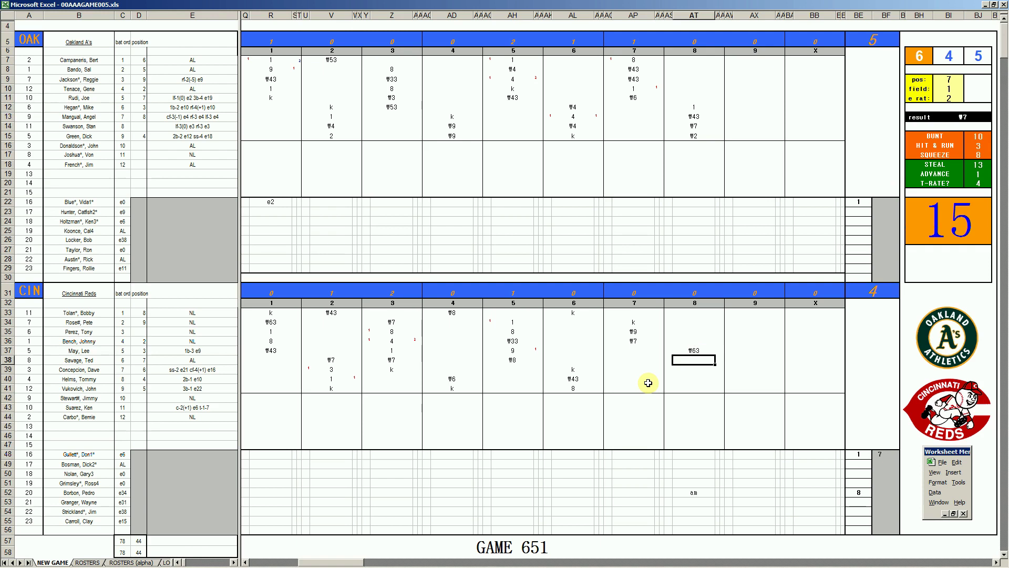
- Enter ₩7 in AT38 and 1 in AT39 for the Reds' eighth
{"action": "type", "text": "#7"}
{"action": "key", "text": "Return"}
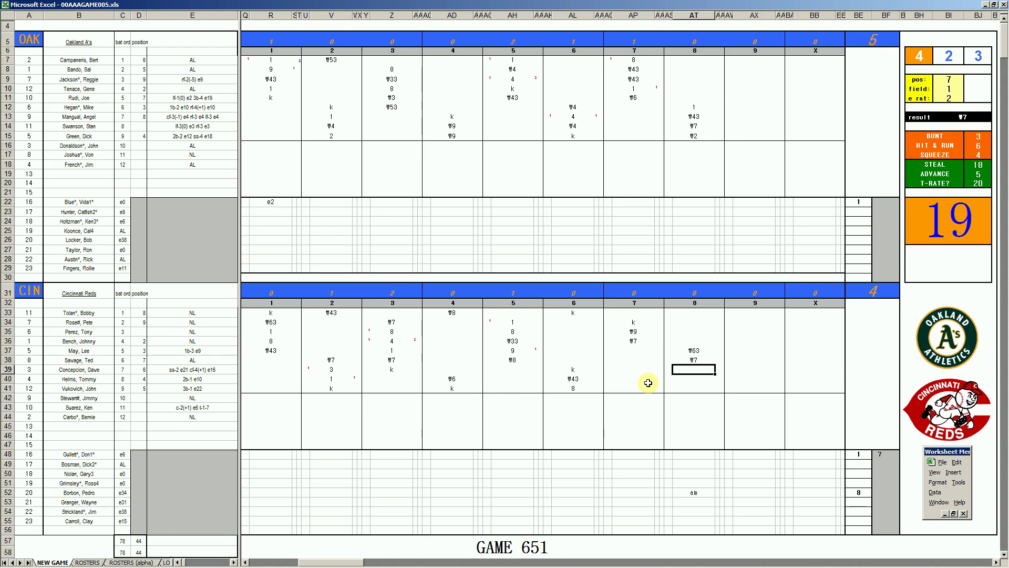
{"action": "type", "text": "1"}
{"action": "key", "text": "Return"}
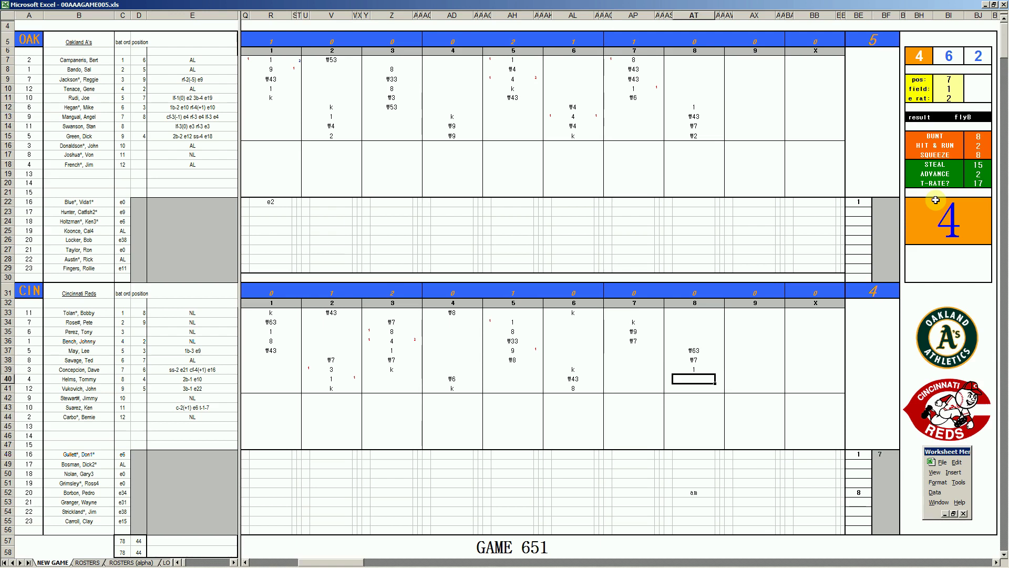
- Put a small 2 in the narrow cell beside AT39 and ₩43 in AT40
{"action": "key", "text": "Up"}
{"action": "key", "text": "Right"}
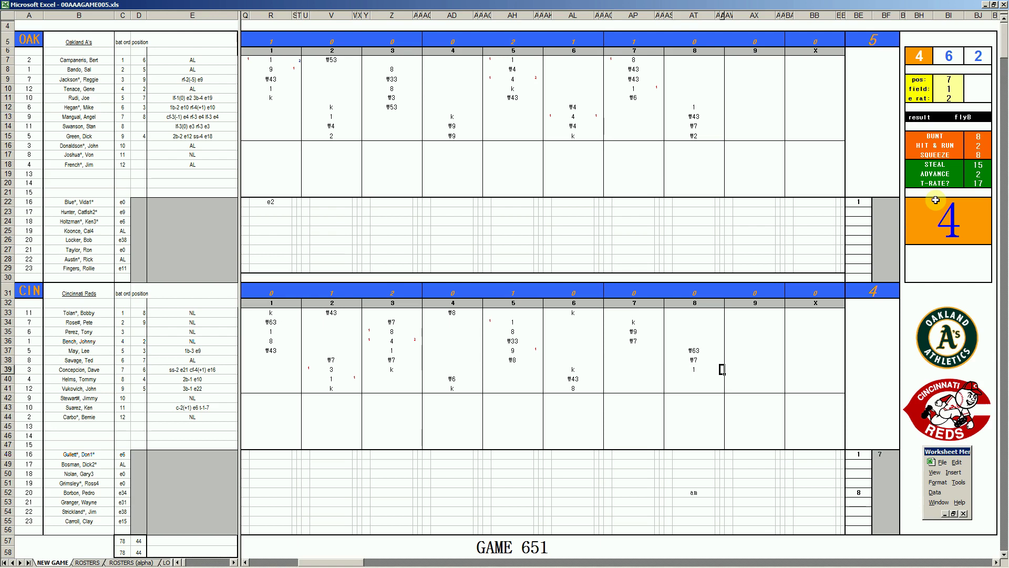
{"action": "type", "text": "a"}
{"action": "key", "text": "BackSpace"}
{"action": "type", "text": "2"}
{"action": "left_click", "coordinate": [681, 384]}
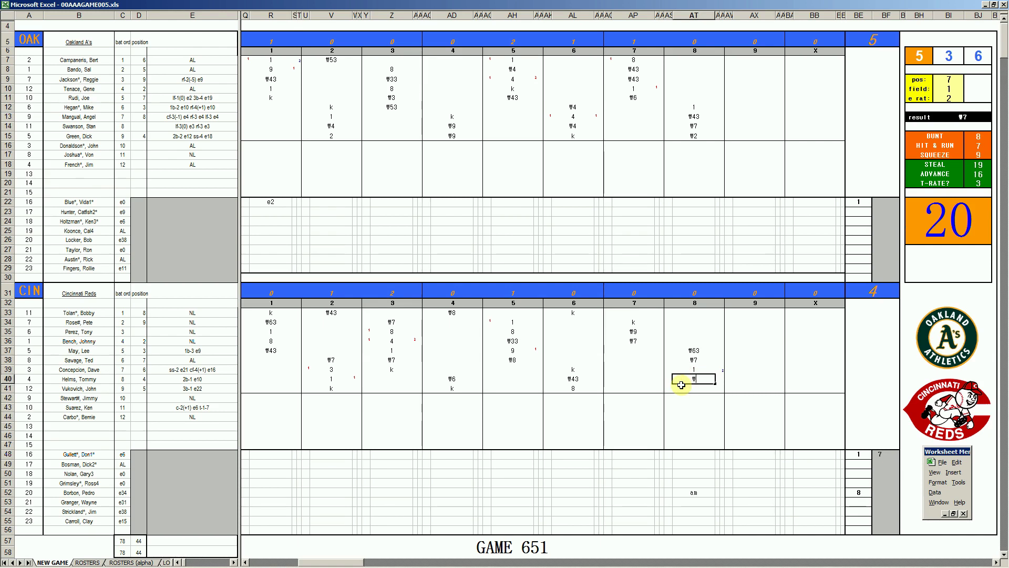
{"action": "type", "text": "#43"}
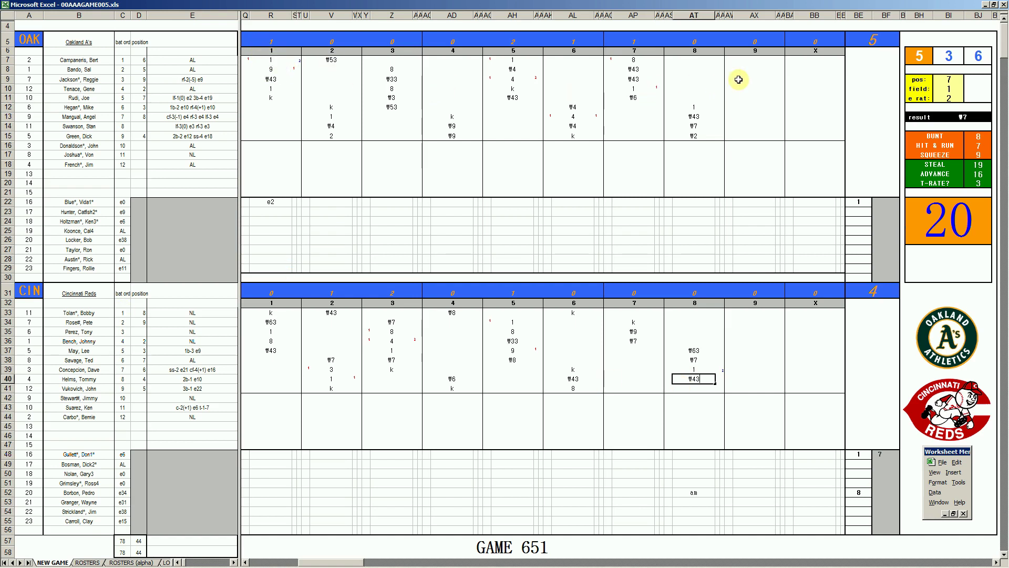
- Enter ₩7, 8, ₩9 and ₩8 down AX7–AX10 for the A's ninth
{"action": "left_click", "coordinate": [754, 60]}
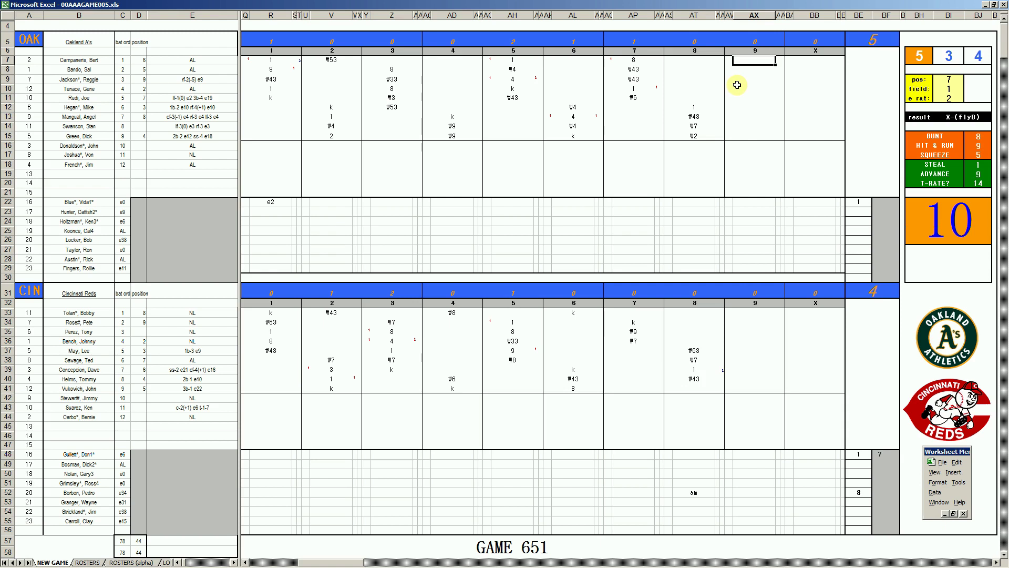
{"action": "type", "text": "#7"}
{"action": "key", "text": "Return"}
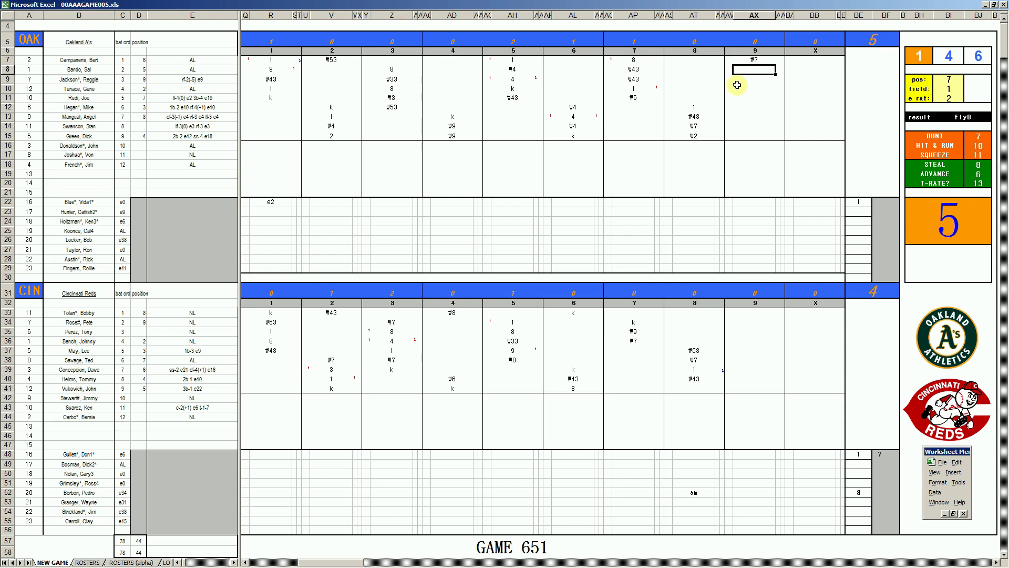
{"action": "type", "text": "8"}
{"action": "key", "text": "Return"}
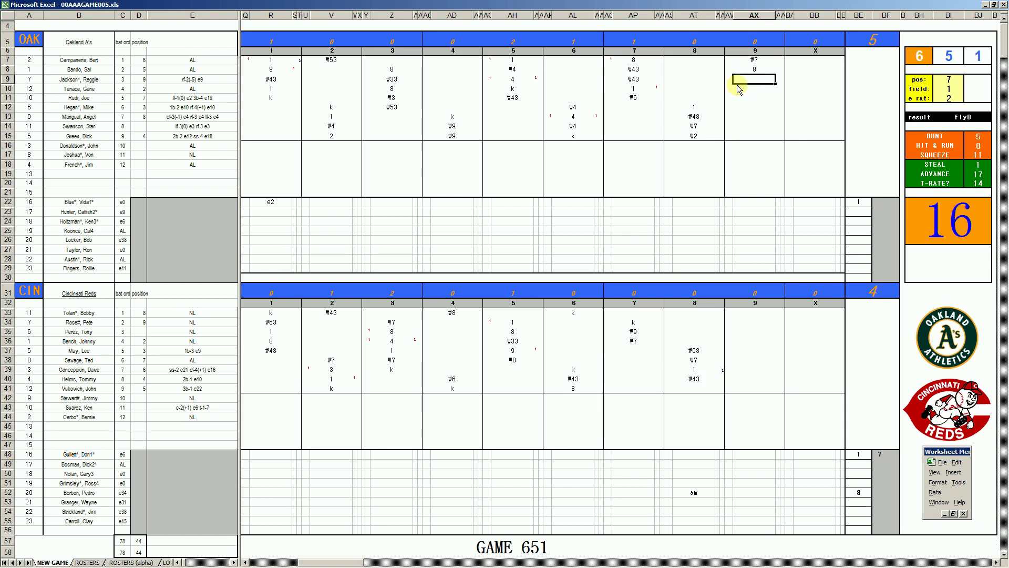
{"action": "type", "text": "#9"}
{"action": "key", "text": "Return"}
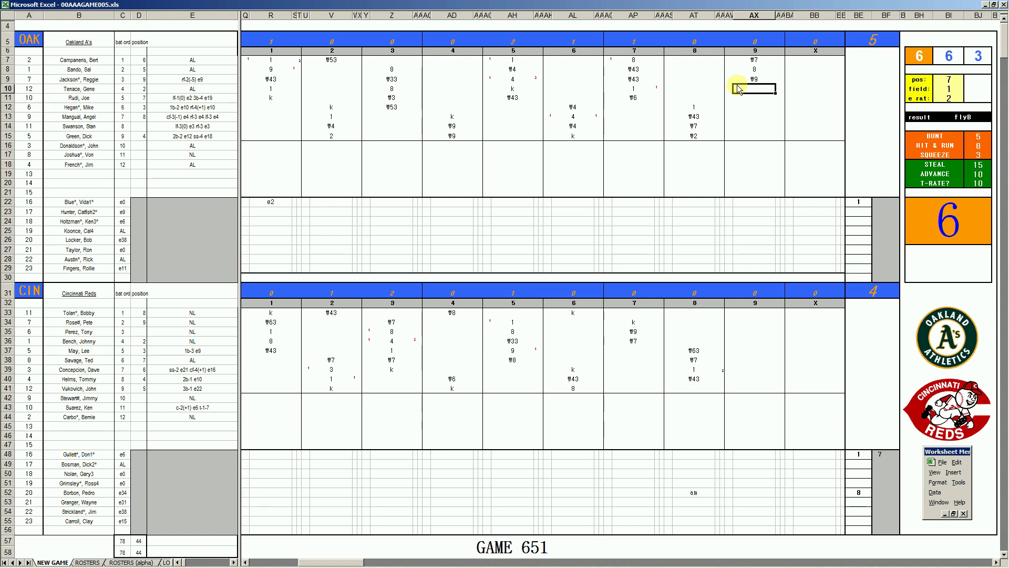
{"action": "type", "text": "#8"}
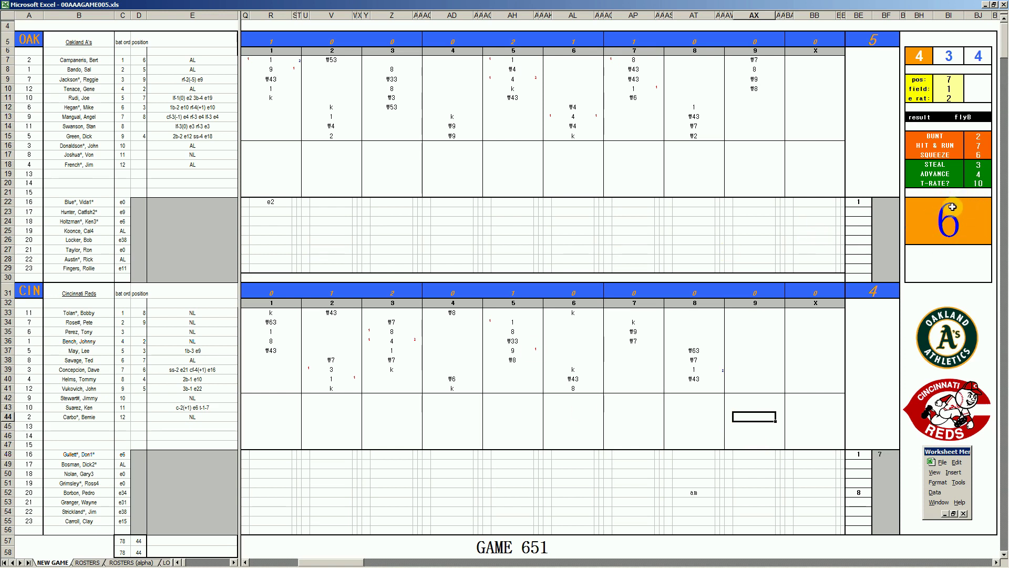
- Type 2 in AX44 on Carbo's line for the Reds' ninth
{"action": "type", "text": "2"}
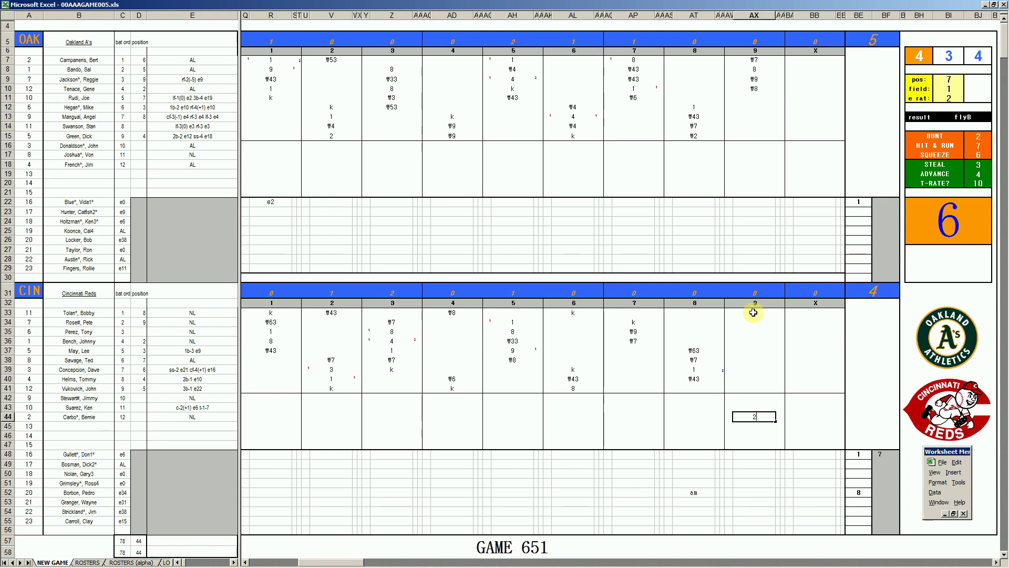
- Enter ₩9 in AX33 and ₩4 in AX34 for Tolan and Rose
{"action": "left_click", "coordinate": [753, 312]}
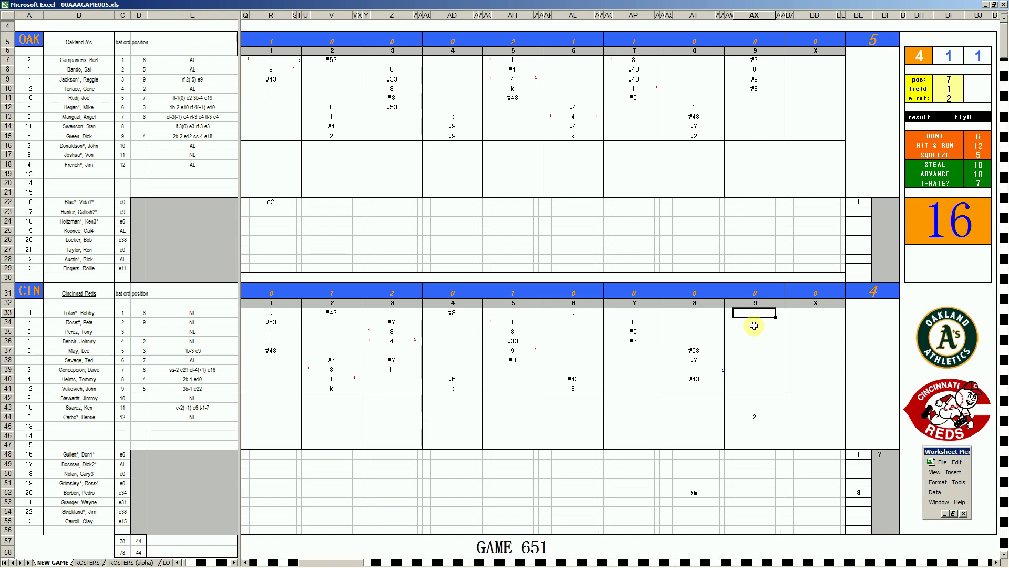
{"action": "type", "text": "#9"}
{"action": "key", "text": "Return"}
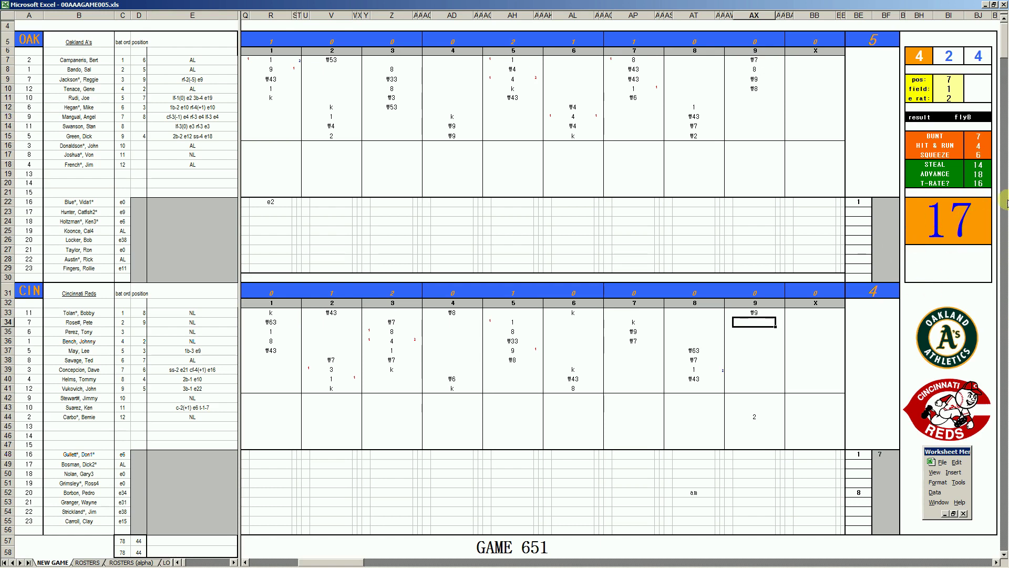
{"action": "type", "text": "#4"}
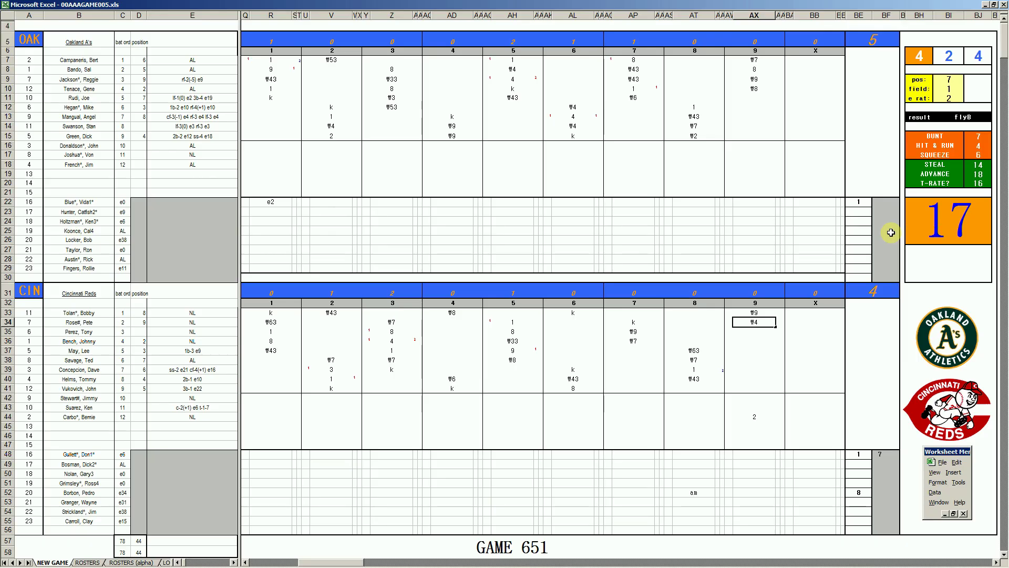
{"action": "key", "text": "Return"}
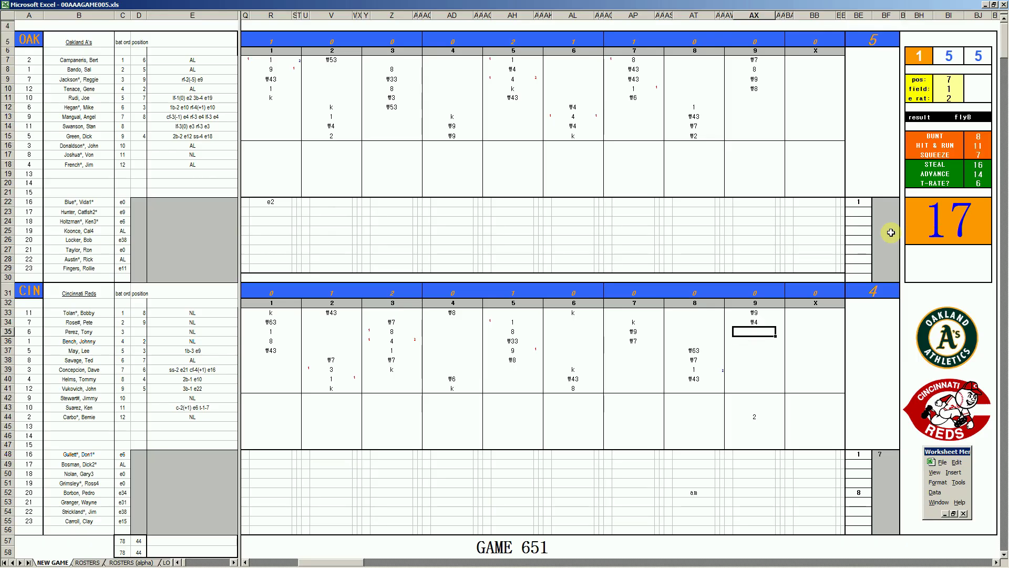
- Enter 1 in AX35 to record Perez's two-out single in the Reds' ninth
{"action": "type", "text": "1"}
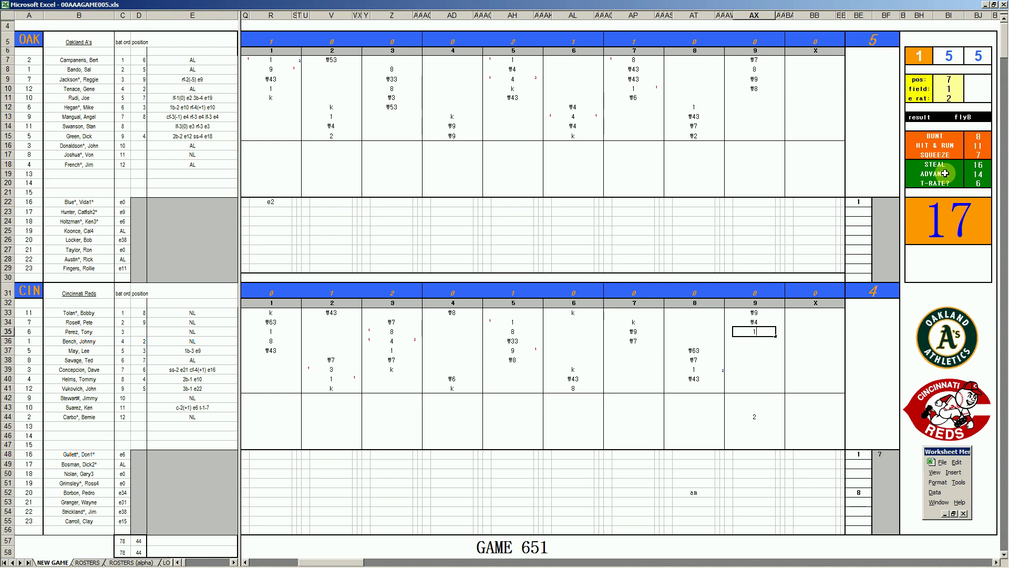
{"action": "key", "text": "Return"}
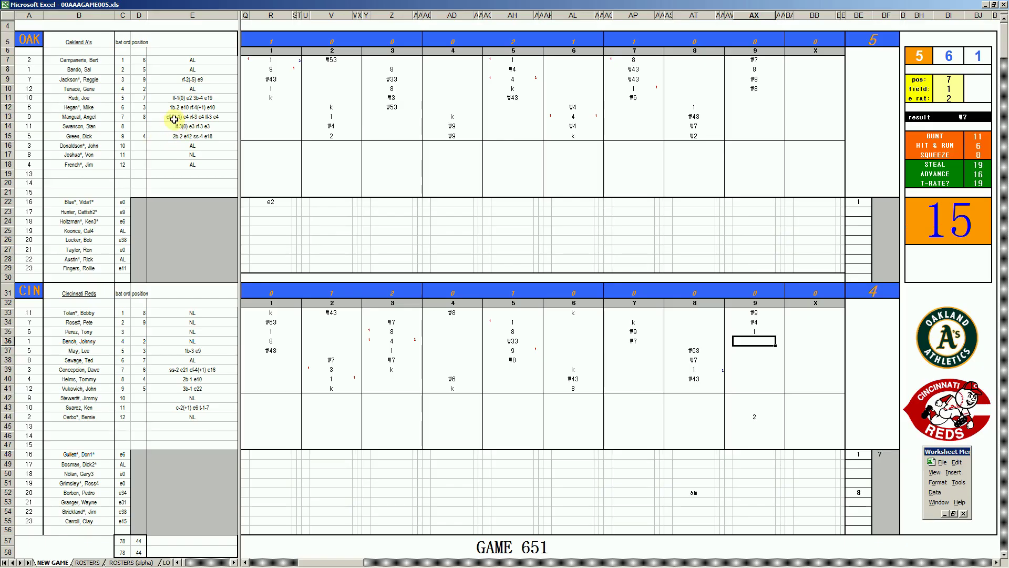
- Enter an r in AX48 at the foot of the Reds' ninth-inning column
{"action": "left_click", "coordinate": [752, 361]}
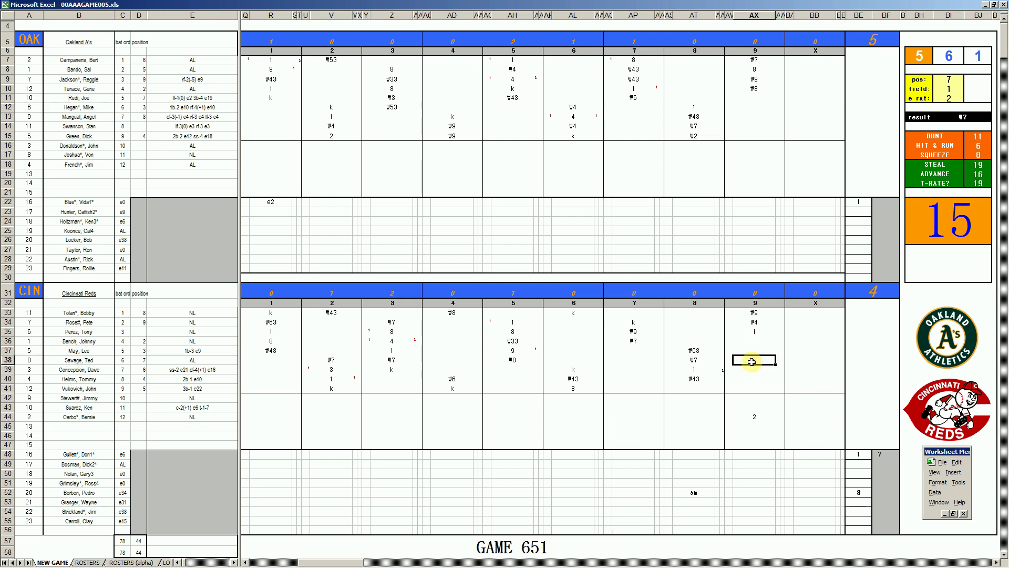
{"action": "key", "text": "Down"}
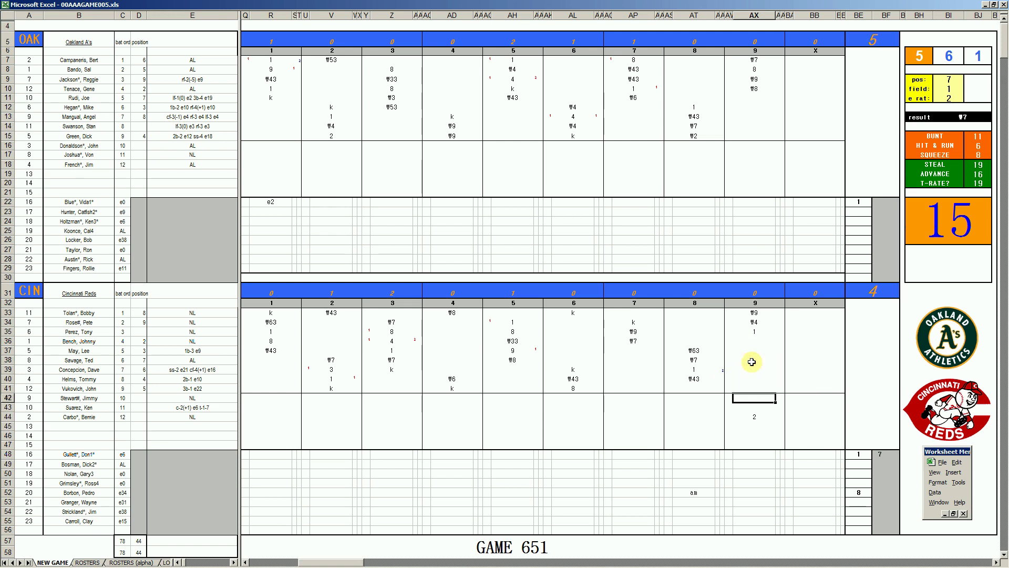
{"action": "key", "text": "Down"}
{"action": "type", "text": "r"}
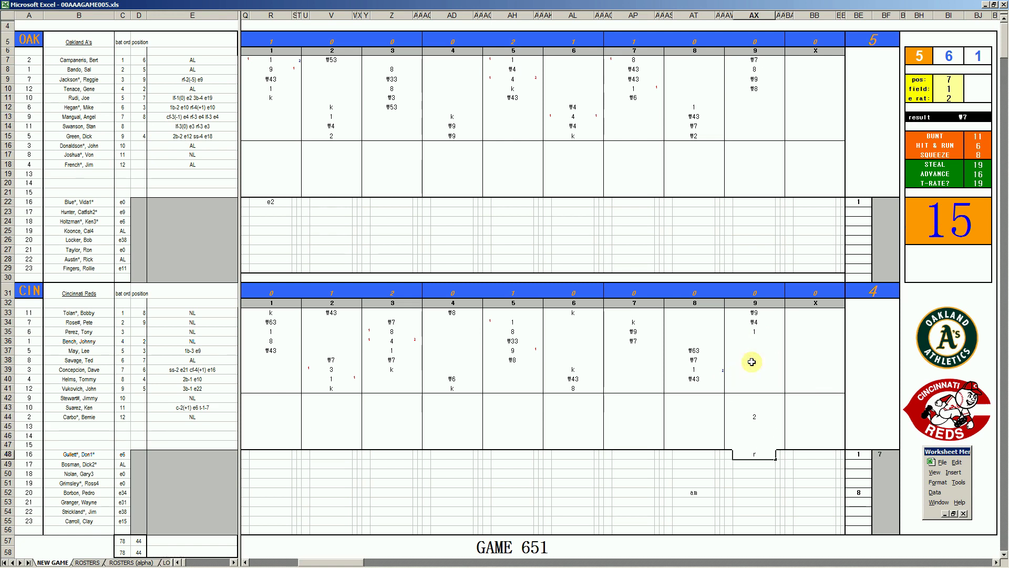
{"action": "left_click", "coordinate": [888, 205]}
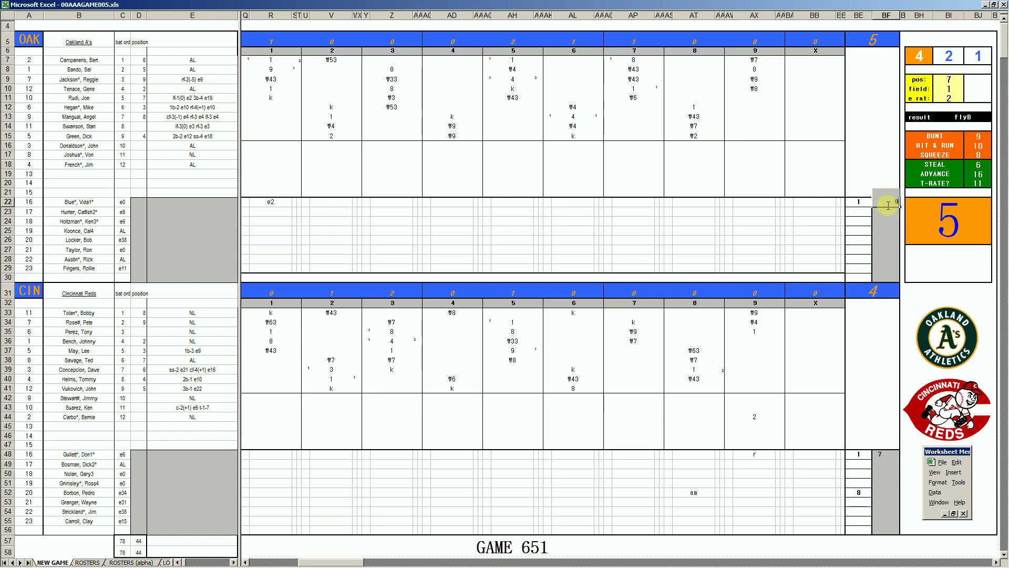
- Enter 2 in BF52 beside the 8 in row 52
{"action": "key", "text": "F9"}
{"action": "left_click", "coordinate": [886, 490]}
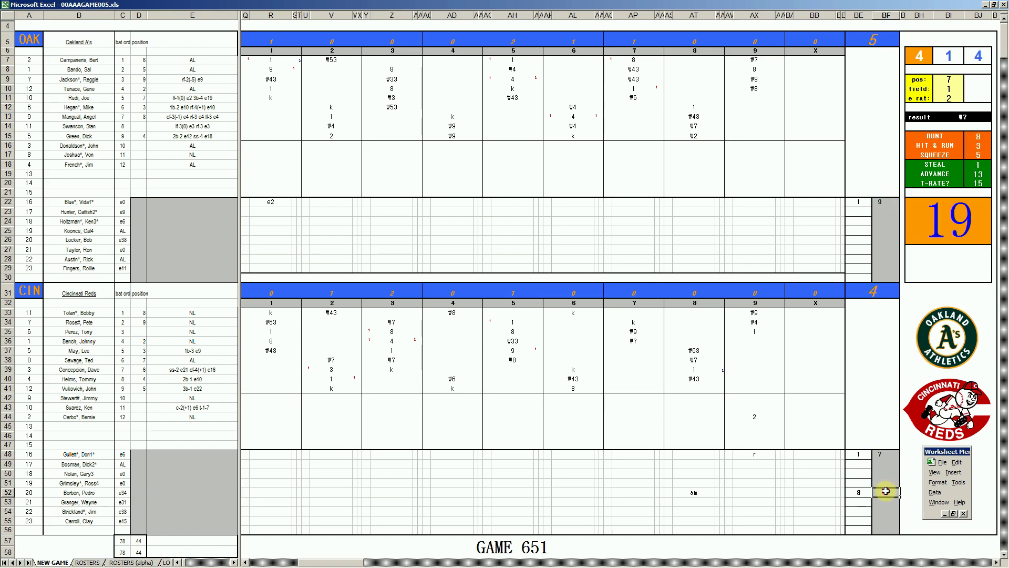
{"action": "type", "text": "2"}
{"action": "key", "text": "Return"}
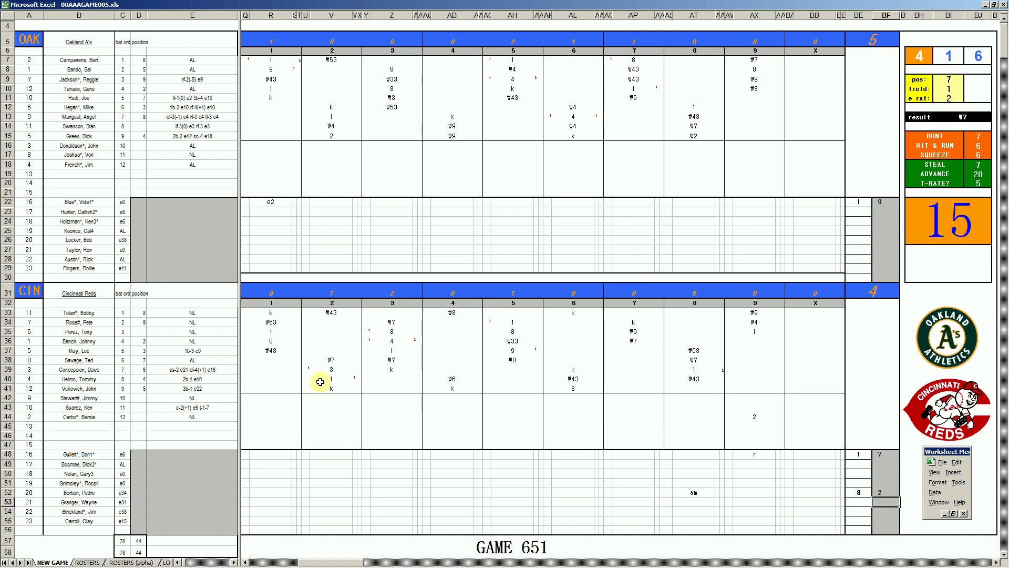
{"action": "left_click", "coordinate": [204, 471]}
- Create a new workbook, return to Book2, and enter 1 in J52 and M52
{"action": "key", "text": "ctrl+n"}
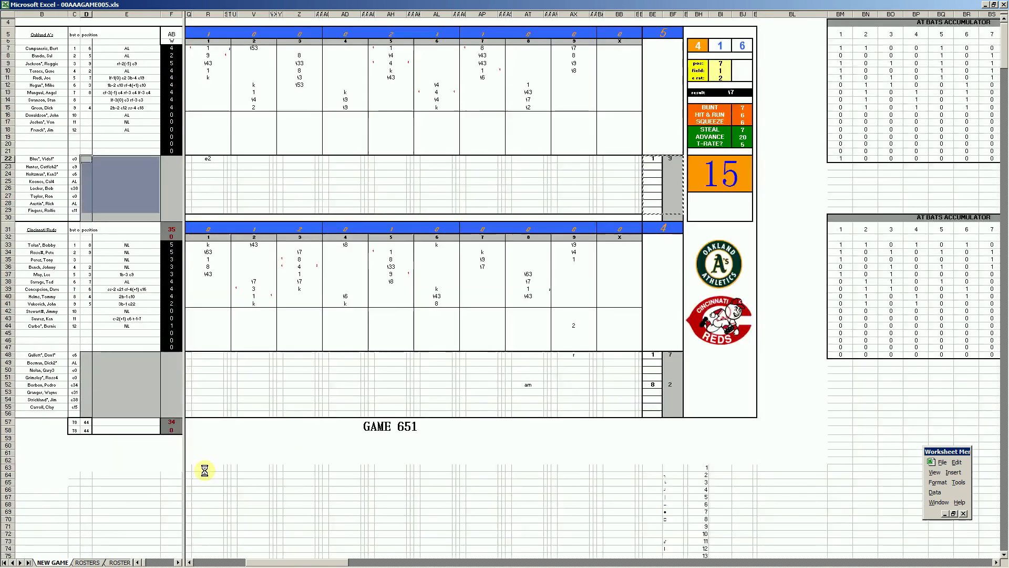
{"action": "left_click", "coordinate": [382, 562]}
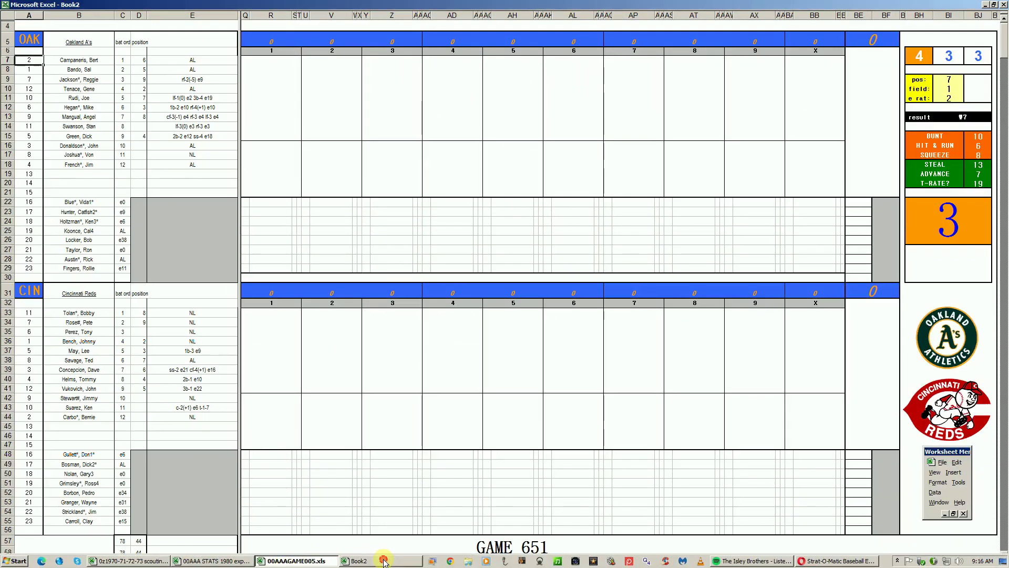
{"action": "left_click", "coordinate": [168, 385]}
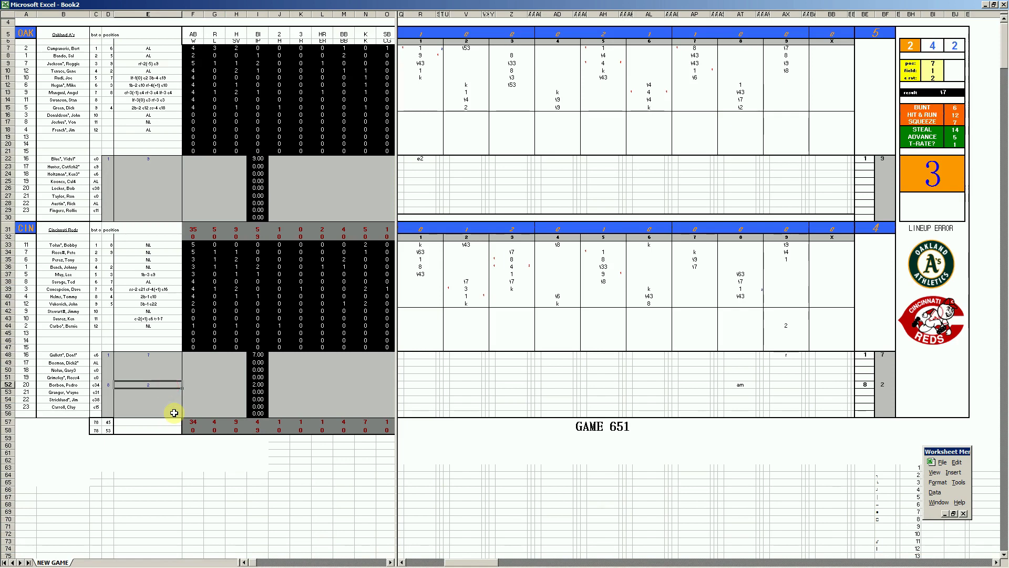
{"action": "key", "text": "Tab"}
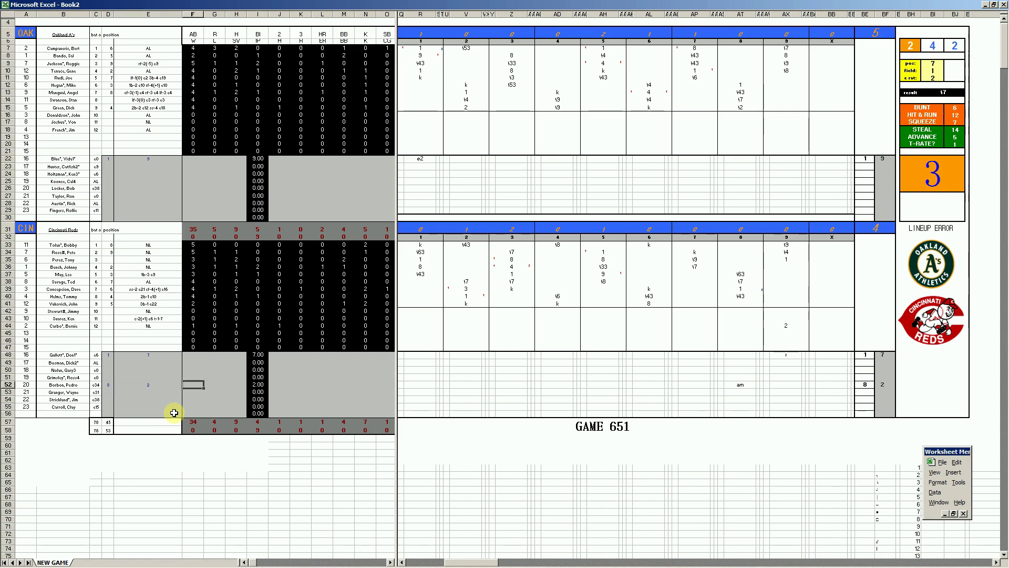
{"action": "key", "text": "Left"}
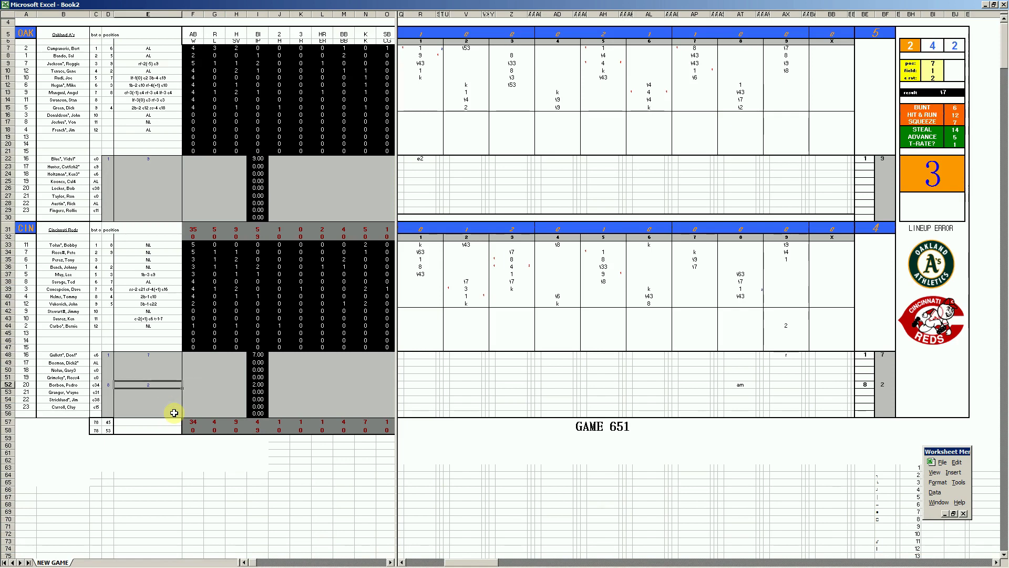
{"action": "key", "text": "Right"}
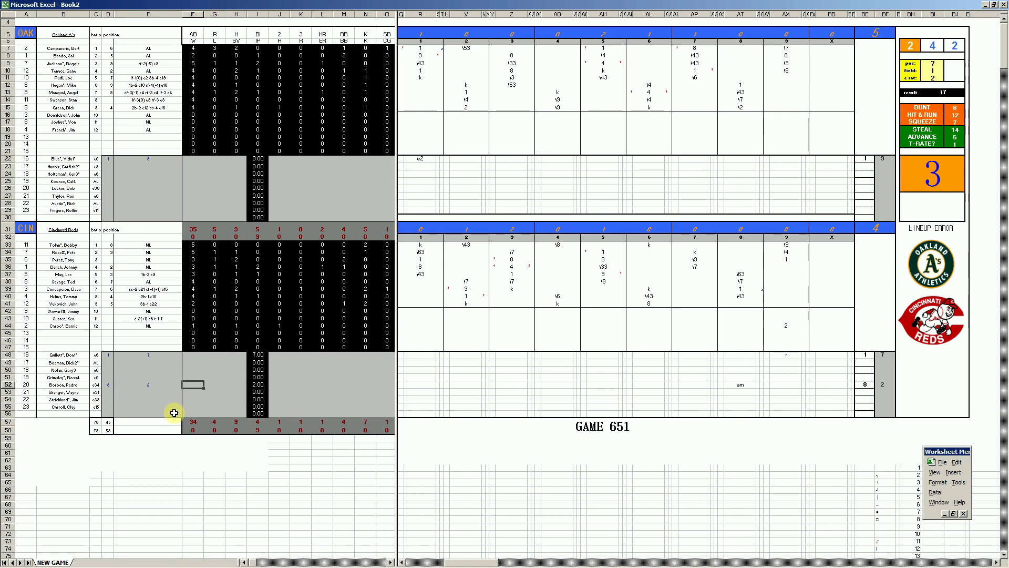
{"action": "key", "text": "Right"}
{"action": "key", "text": "Right"}
{"action": "key", "text": "Right"}
{"action": "key", "text": "Right"}
{"action": "type", "text": "1"}
{"action": "key", "text": "Right"}
{"action": "key", "text": "Right"}
{"action": "key", "text": "Right"}
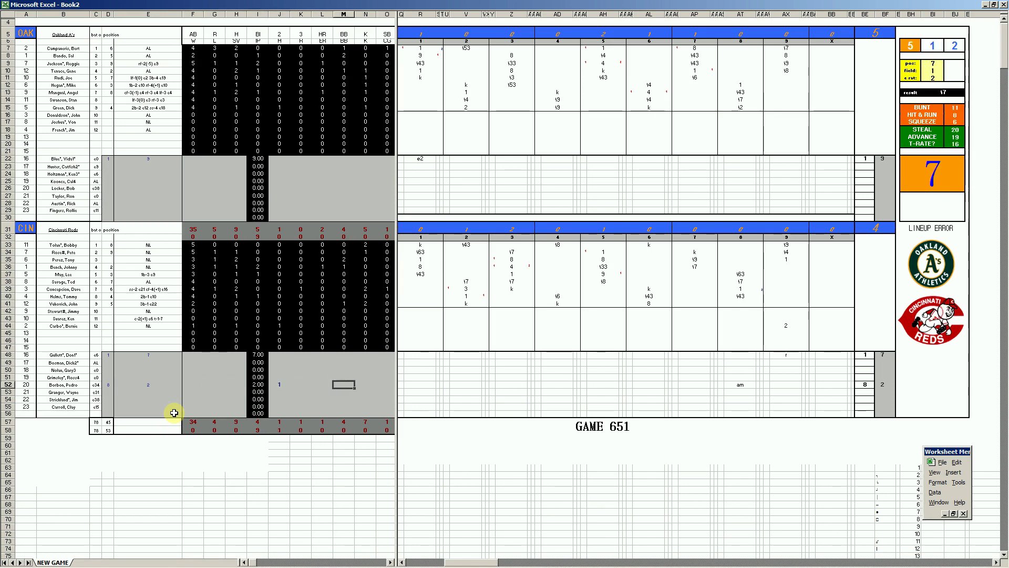
{"action": "type", "text": "1"}
{"action": "key", "text": "Left"}
{"action": "key", "text": "Left"}
{"action": "key", "text": "Left"}
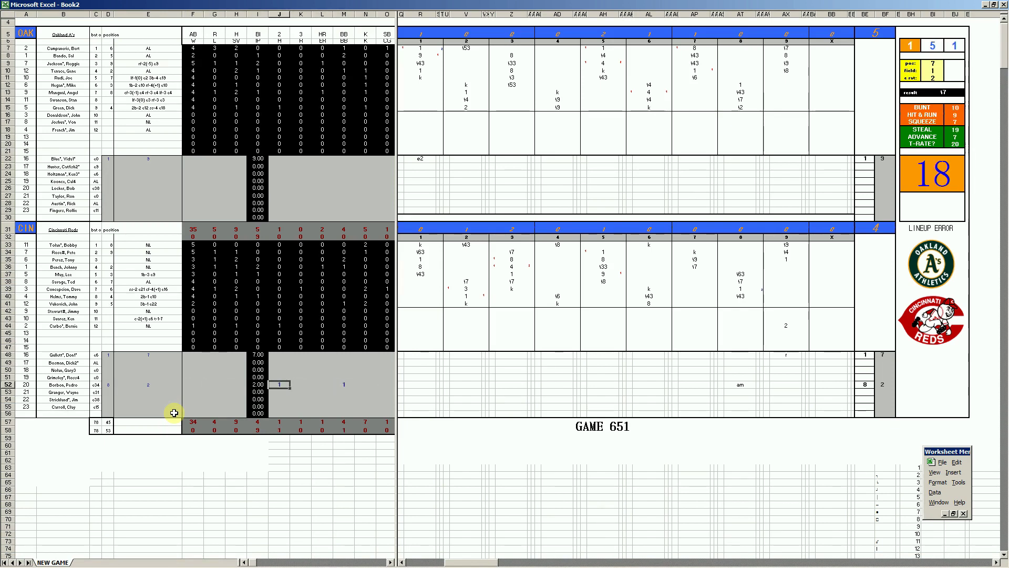
{"action": "key", "text": "Left"}
{"action": "key", "text": "Left"}
{"action": "key", "text": "Left"}
{"action": "key", "text": "Left"}
- Fill row 48's pitching stats with 1, 8, 5, 4, 3, 5
{"action": "key", "text": "Up"}
{"action": "key", "text": "Up"}
{"action": "key", "text": "Up"}
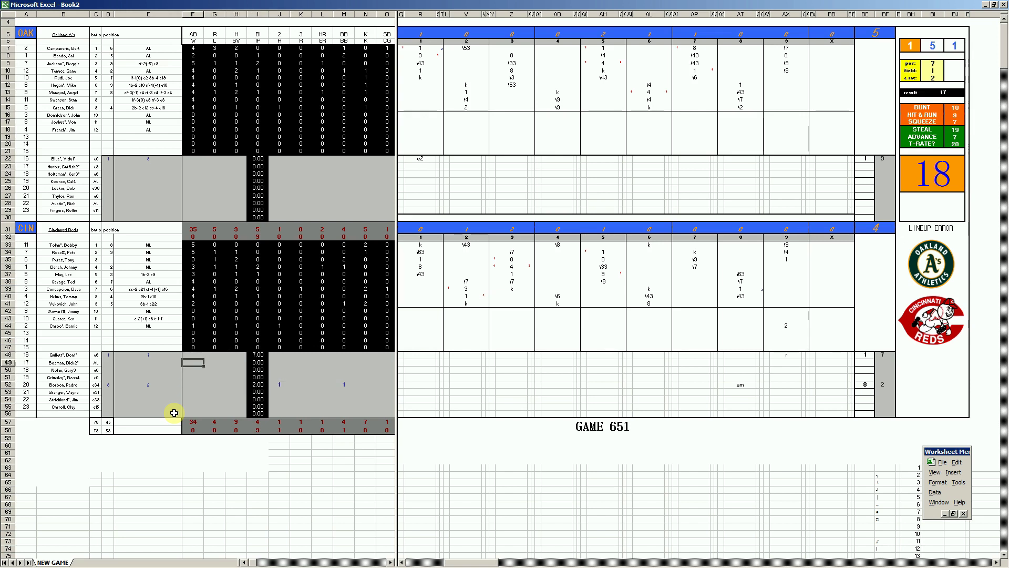
{"action": "key", "text": "Up"}
{"action": "key", "text": "Right"}
{"action": "type", "text": "1"}
{"action": "key", "text": "Right"}
{"action": "key", "text": "Right"}
{"action": "key", "text": "Right"}
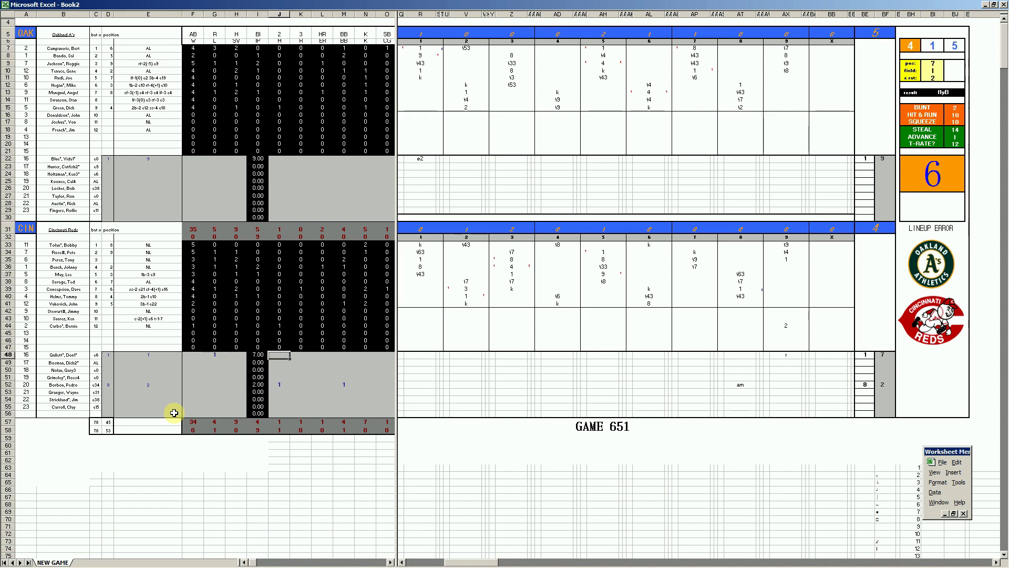
{"action": "type", "text": "8"}
{"action": "key", "text": "Right"}
{"action": "type", "text": "5"}
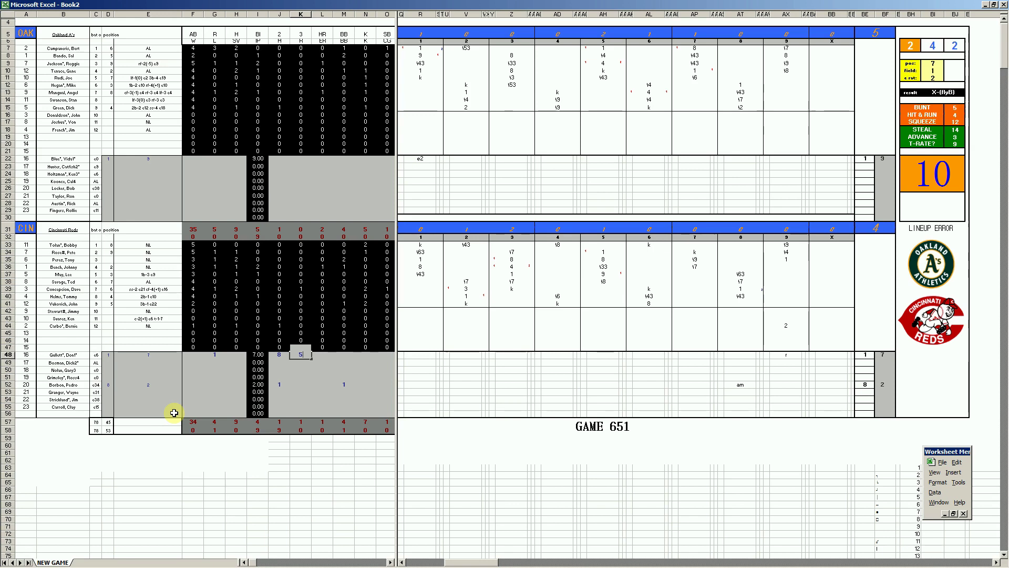
{"action": "key", "text": "Right"}
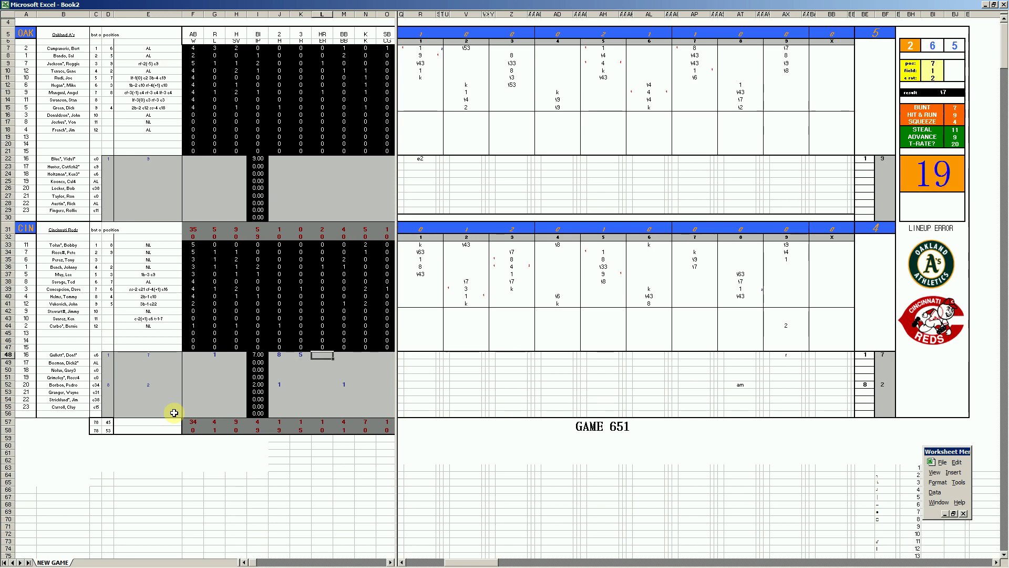
{"action": "type", "text": "4"}
{"action": "key", "text": "Right"}
{"action": "type", "text": "3"}
{"action": "key", "text": "Right"}
{"action": "type", "text": "5"}
{"action": "key", "text": "Up"}
{"action": "key", "text": "Up"}
{"action": "key", "text": "Up"}
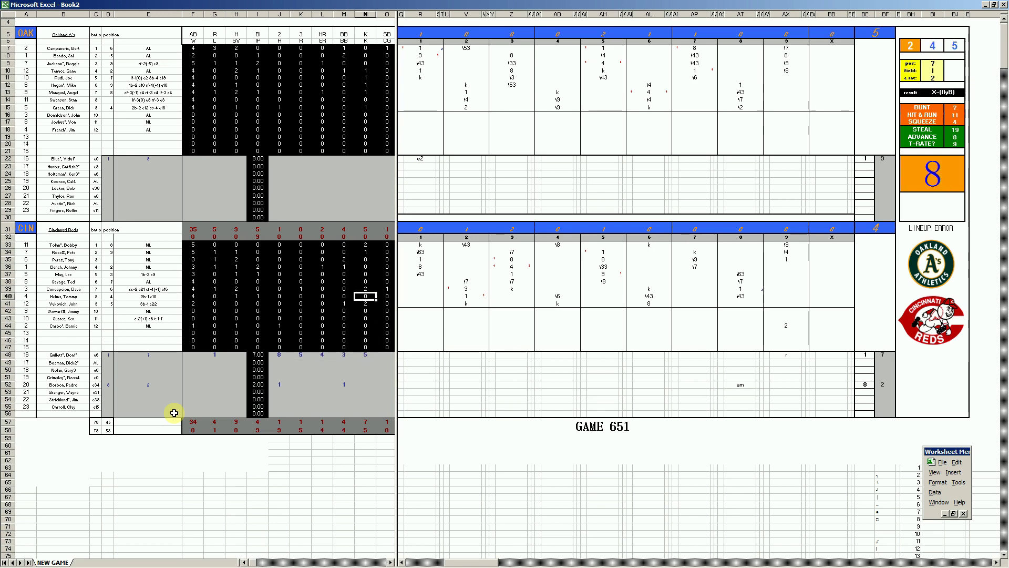
- Enter Blue's row 22 line (1, 9, 4, 4, 4, 7, 1) until CORRECT! appears, then begin saving
{"action": "key", "text": "Up"}
{"action": "key", "text": "Up"}
{"action": "key", "text": "Up"}
{"action": "key", "text": "Left"}
{"action": "key", "text": "Left"}
{"action": "key", "text": "Left"}
{"action": "key", "text": "Up"}
{"action": "key", "text": "Up"}
{"action": "key", "text": "Up"}
{"action": "type", "text": "1"}
{"action": "key", "text": "Right"}
{"action": "key", "text": "Right"}
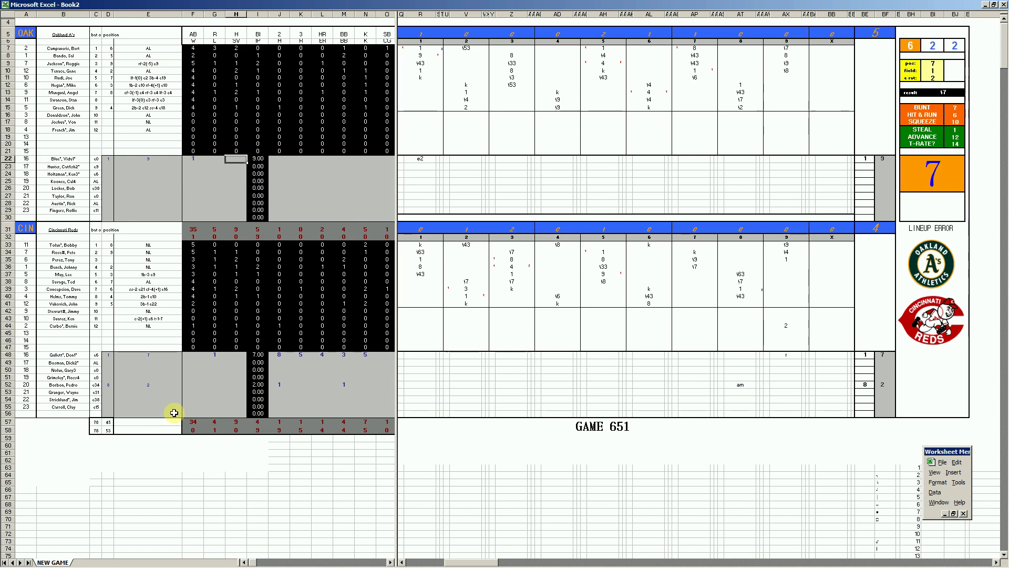
{"action": "key", "text": "Right"}
{"action": "key", "text": "Right"}
{"action": "type", "text": "9"}
{"action": "key", "text": "Right"}
{"action": "type", "text": "4"}
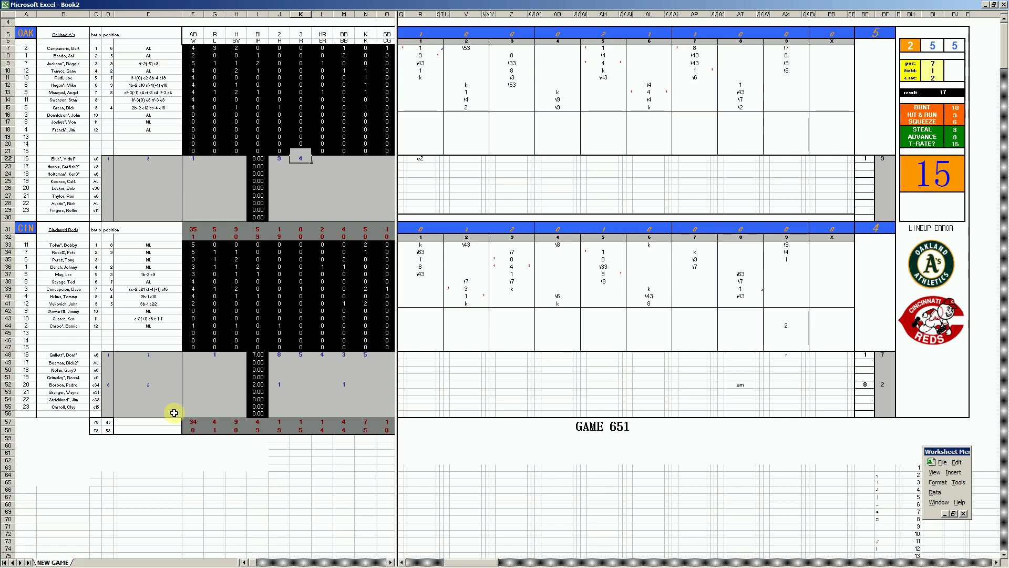
{"action": "key", "text": "Right"}
{"action": "type", "text": "4"}
{"action": "key", "text": "Right"}
{"action": "type", "text": "4"}
{"action": "key", "text": "Right"}
{"action": "type", "text": "7"}
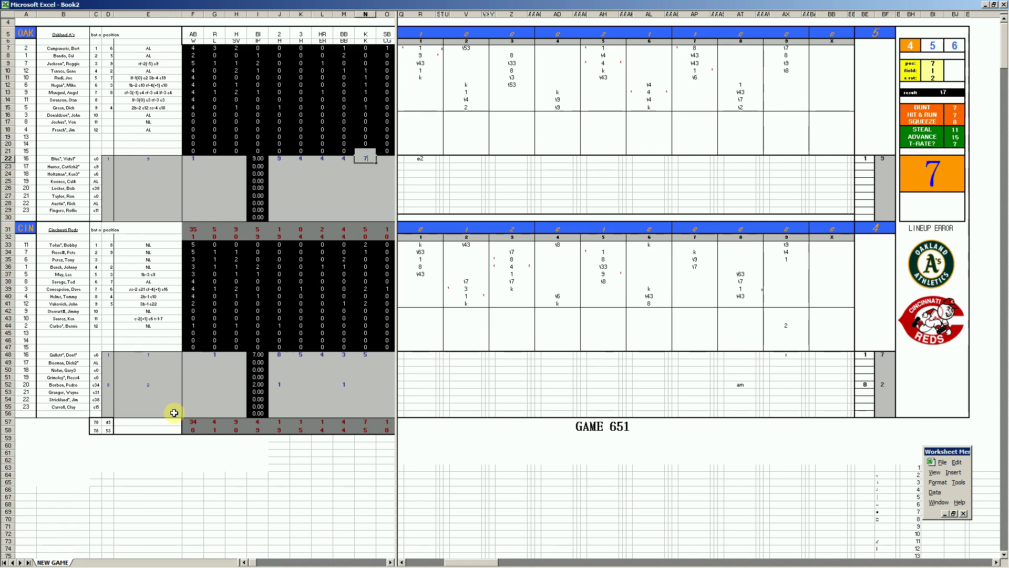
{"action": "key", "text": "Right"}
{"action": "type", "text": "1"}
{"action": "key", "text": "Return"}
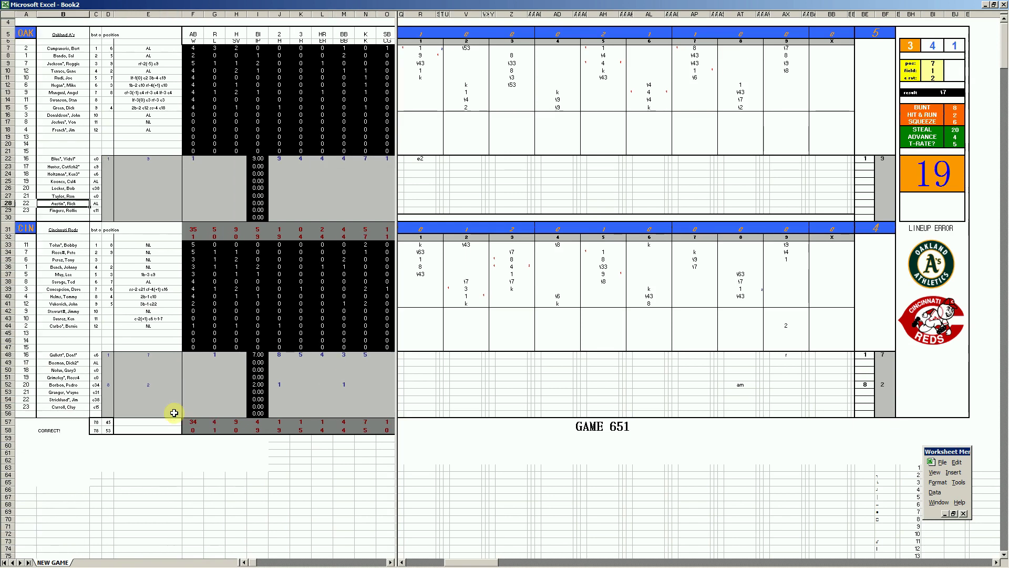
{"action": "key", "text": "Right"}
{"action": "key", "text": "Right"}
{"action": "key", "text": "Right"}
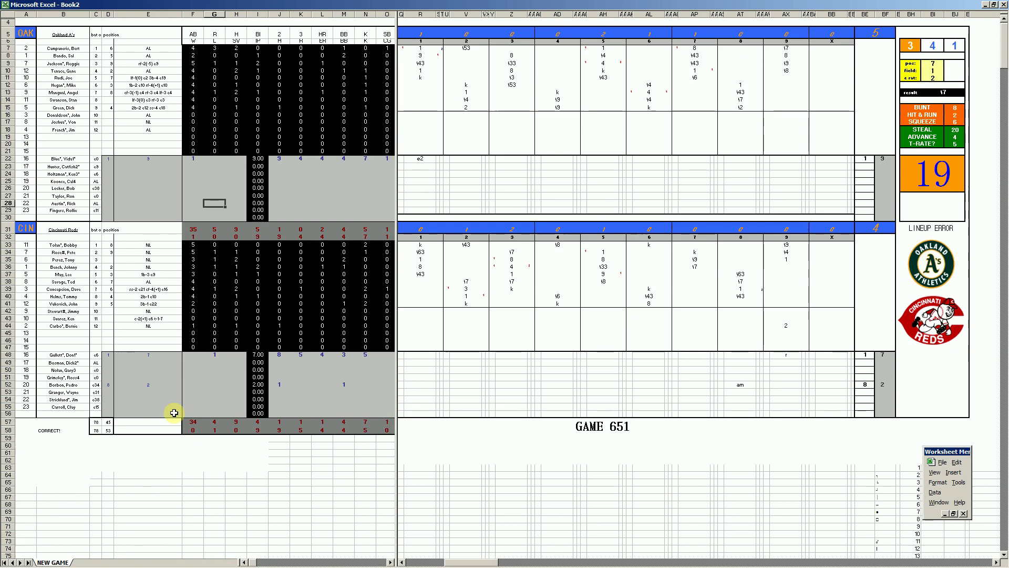
{"action": "key", "text": "ctrl+s"}
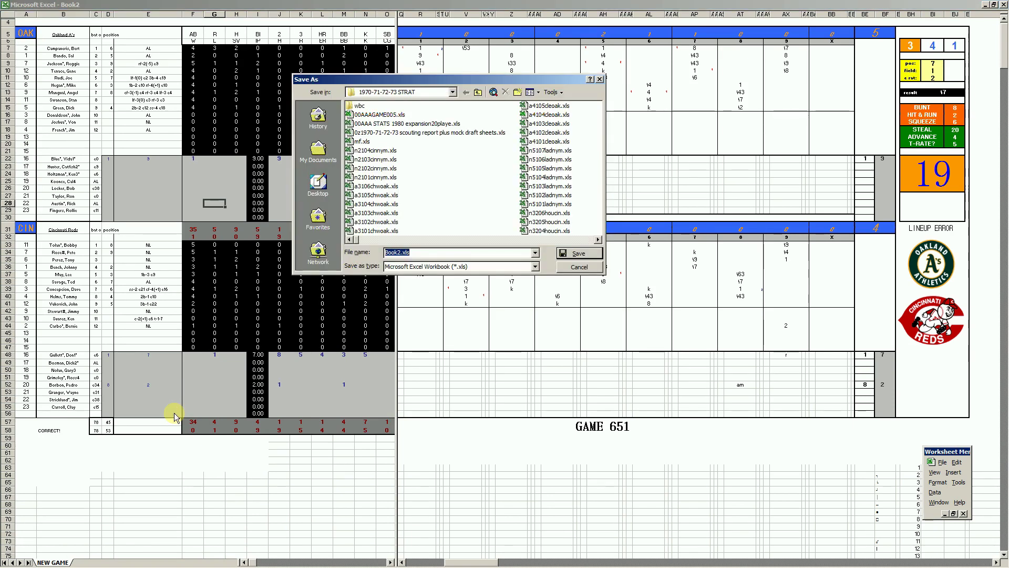
- Enter ws01 as the new workbook's file name in Save As
{"action": "type", "text": "ws01"}
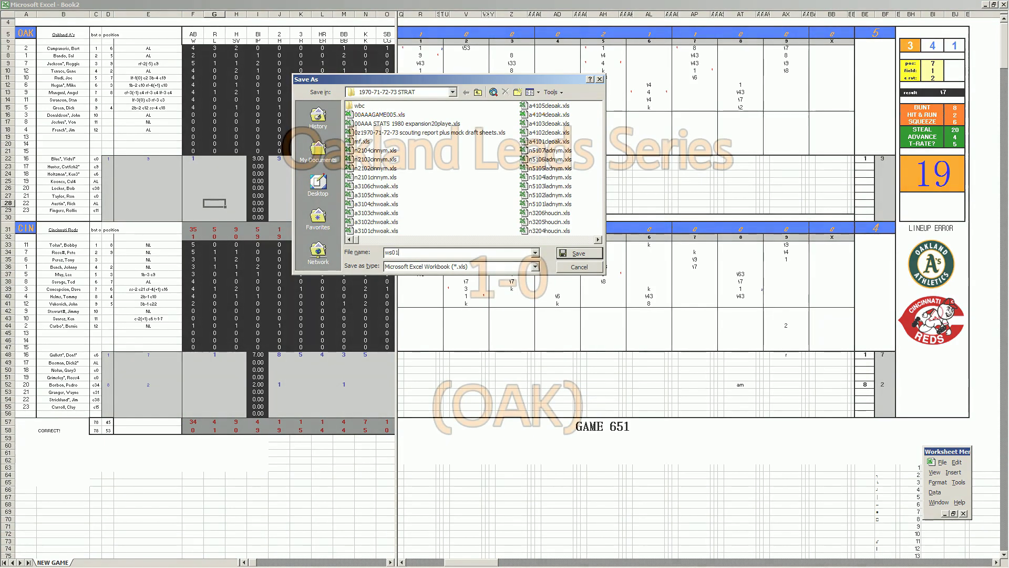